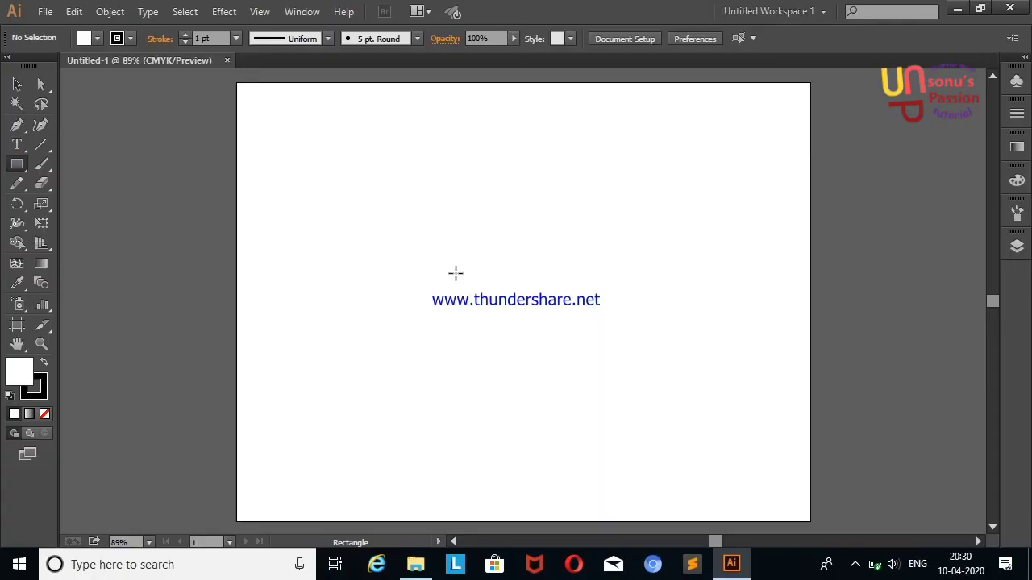
Draw a rectangle with rounded top corners and move it up-left above the artboard centre.
{"action": "left_click_drag", "start_coordinate": [464, 199], "coordinate": [593, 310]}
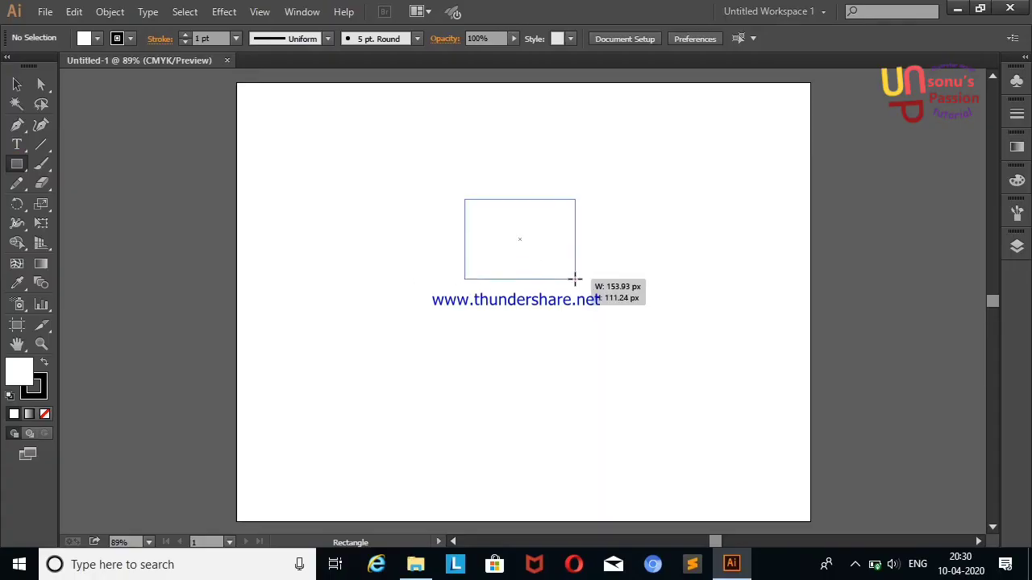
{"action": "left_click", "coordinate": [41, 84]}
{"action": "mouse_move", "coordinate": [421, 189]}
{"action": "left_mouse_down"}
{"action": "mouse_move", "coordinate": [624, 223]}
{"action": "mouse_move", "coordinate": [580, 231]}
{"action": "left_mouse_up"}
{"action": "left_click", "coordinate": [17, 84]}
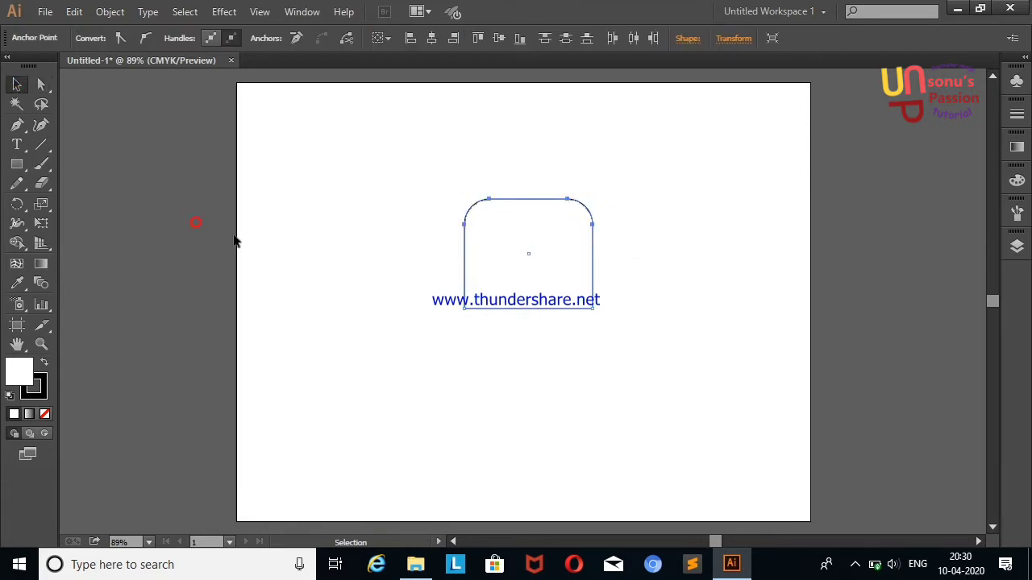
{"action": "left_click", "coordinate": [202, 226]}
{"action": "left_click_drag", "start_coordinate": [556, 284], "coordinate": [536, 234]}
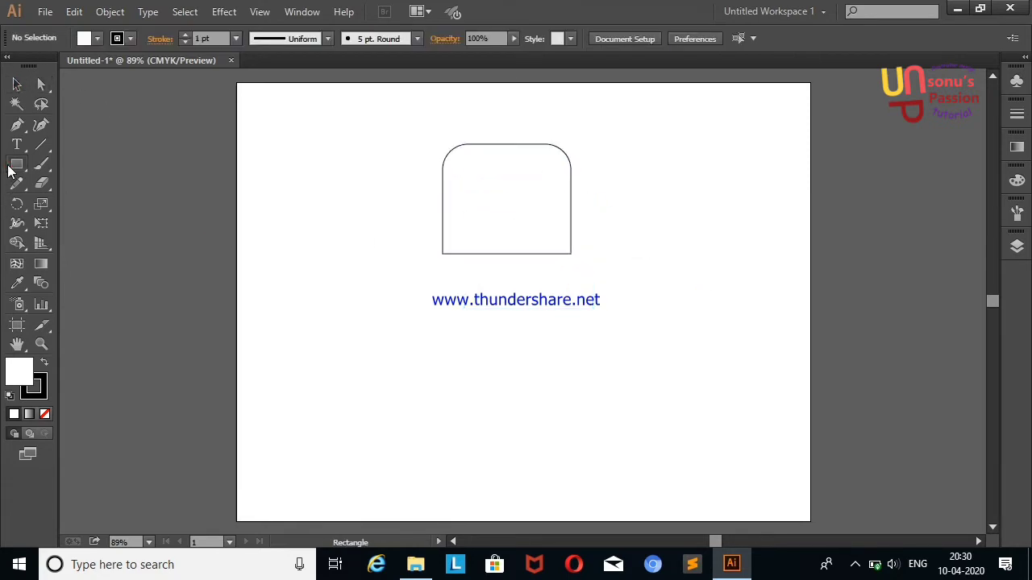
Create a 3-sided polygon and rotate it 180° so it points downward.
{"action": "left_click_drag", "start_coordinate": [17, 164], "coordinate": [110, 229]}
{"action": "left_click", "coordinate": [108, 227]}
{"action": "left_click", "coordinate": [214, 287]}
{"action": "type", "text": "3"}
{"action": "key", "text": "Return"}
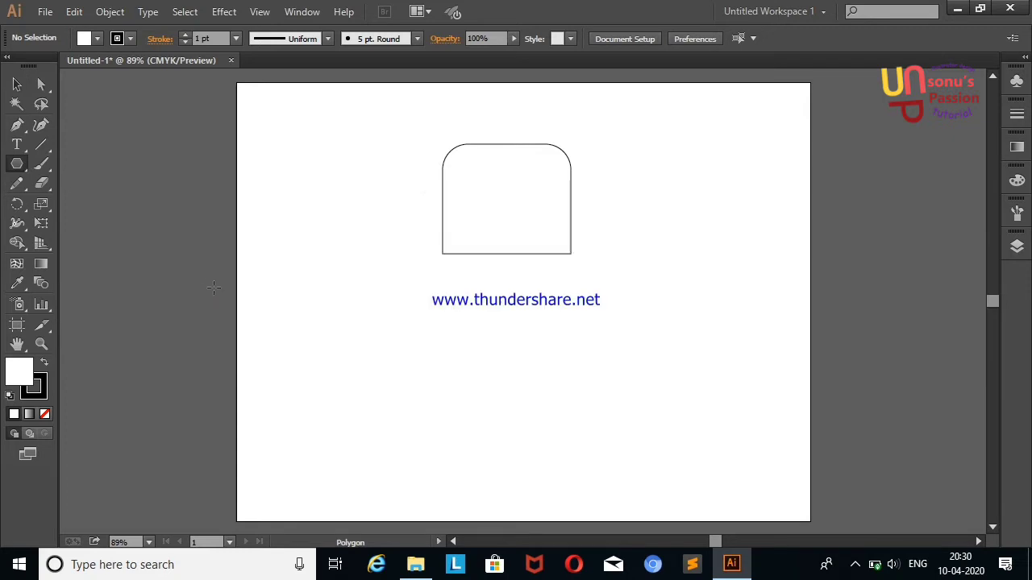
{"action": "left_click", "coordinate": [17, 83]}
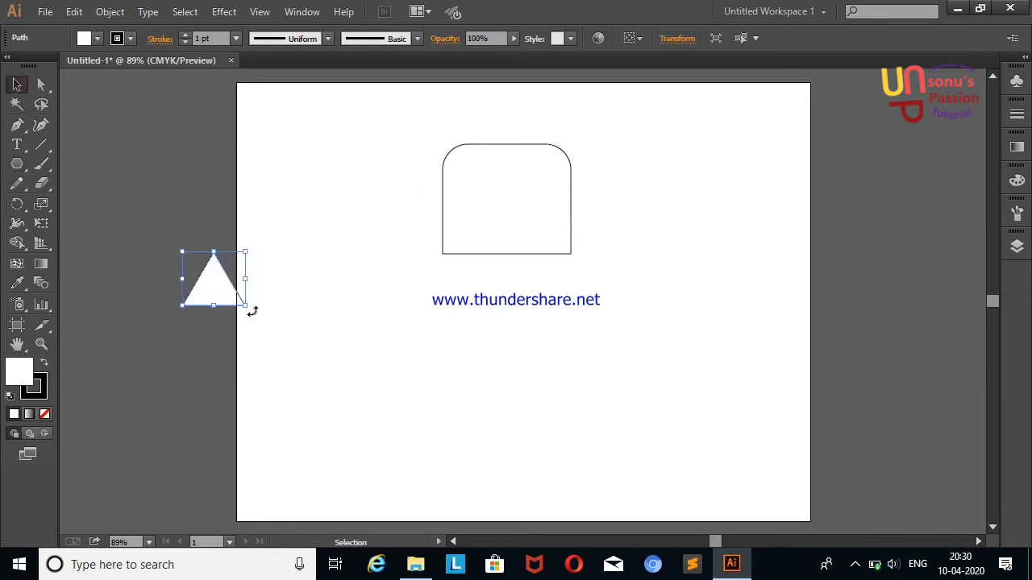
{"action": "mouse_move", "coordinate": [252, 311]}
{"action": "left_mouse_down"}
{"action": "mouse_move", "coordinate": [196, 339]}
{"action": "mouse_move", "coordinate": [121, 251]}
{"action": "left_mouse_up"}
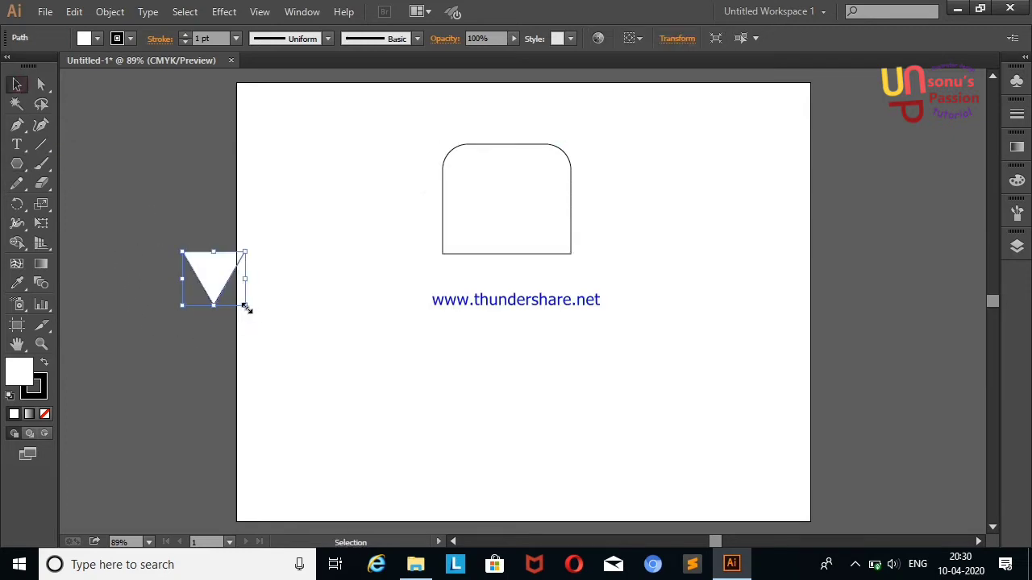
Scale the triangle to the rectangle's width and snap it directly beneath the body.
{"action": "left_click_drag", "start_coordinate": [246, 308], "coordinate": [322, 371]}
{"action": "mouse_move", "coordinate": [239, 286]}
{"action": "left_mouse_down"}
{"action": "mouse_move", "coordinate": [526, 312]}
{"action": "mouse_move", "coordinate": [526, 303]}
{"action": "left_mouse_up"}
{"action": "left_click_drag", "start_coordinate": [577, 388], "coordinate": [550, 363]}
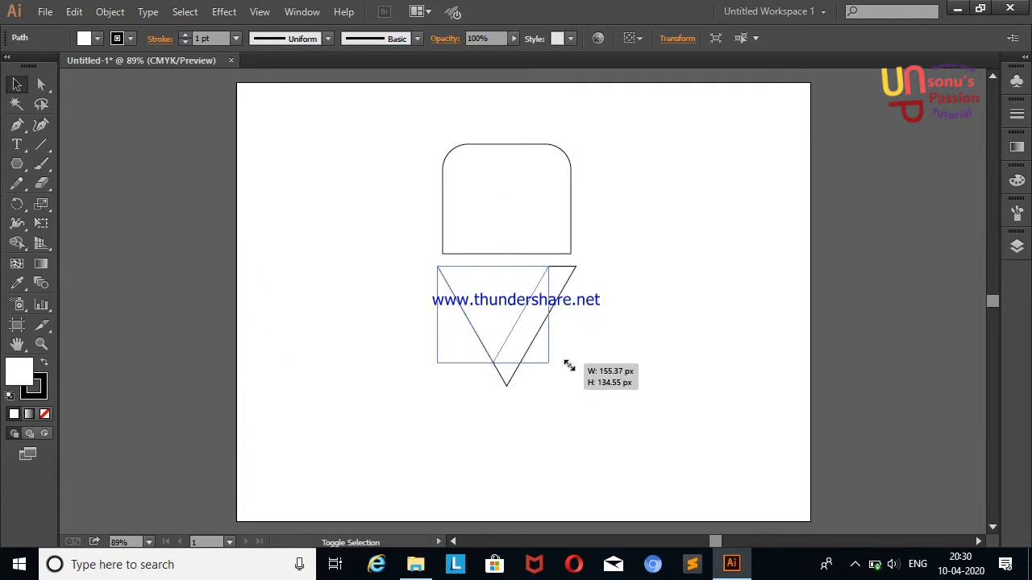
{"action": "left_click_drag", "start_coordinate": [538, 306], "coordinate": [525, 303]}
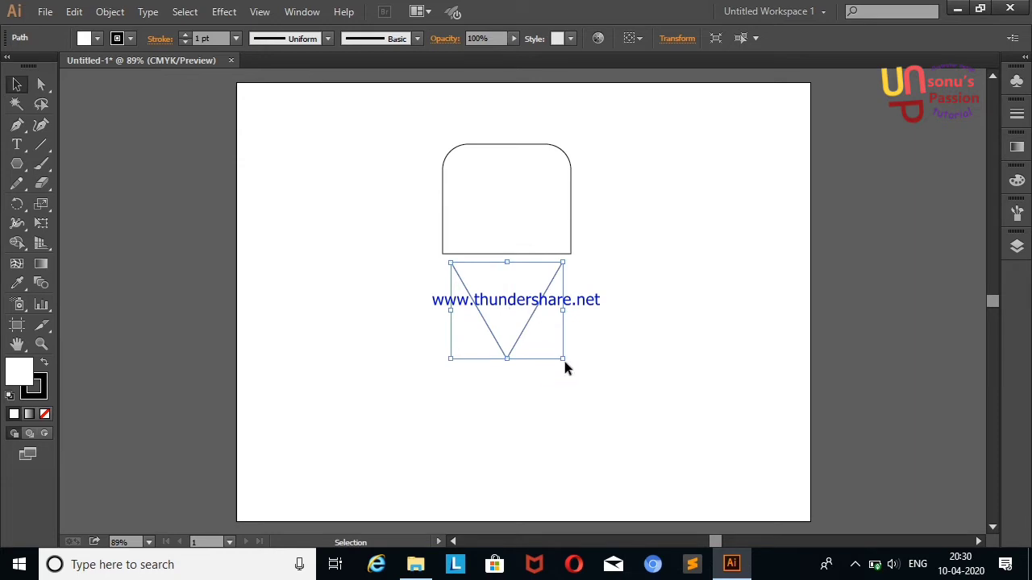
{"action": "left_click_drag", "start_coordinate": [565, 358], "coordinate": [589, 381]}
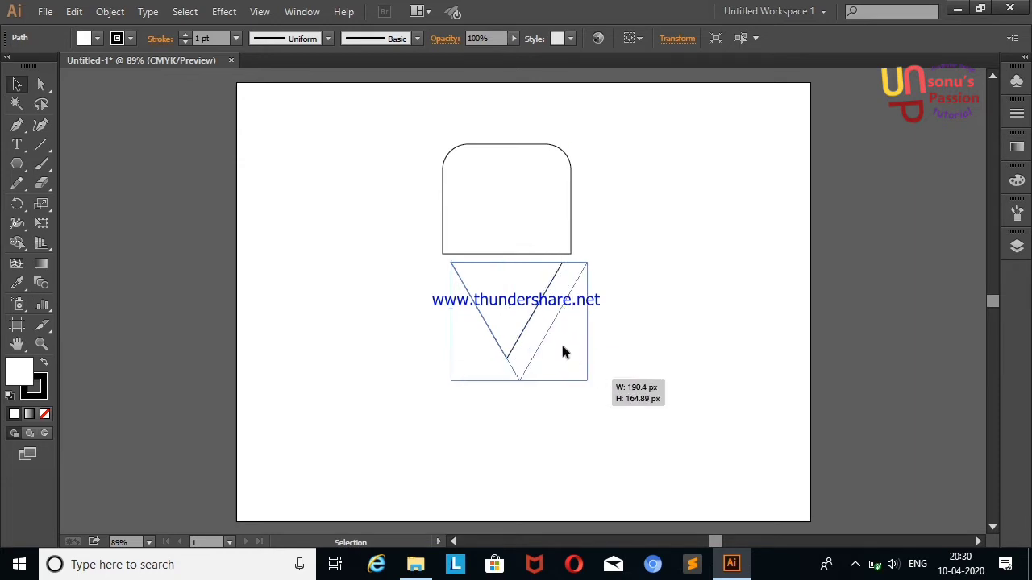
{"action": "left_click_drag", "start_coordinate": [551, 336], "coordinate": [540, 330]}
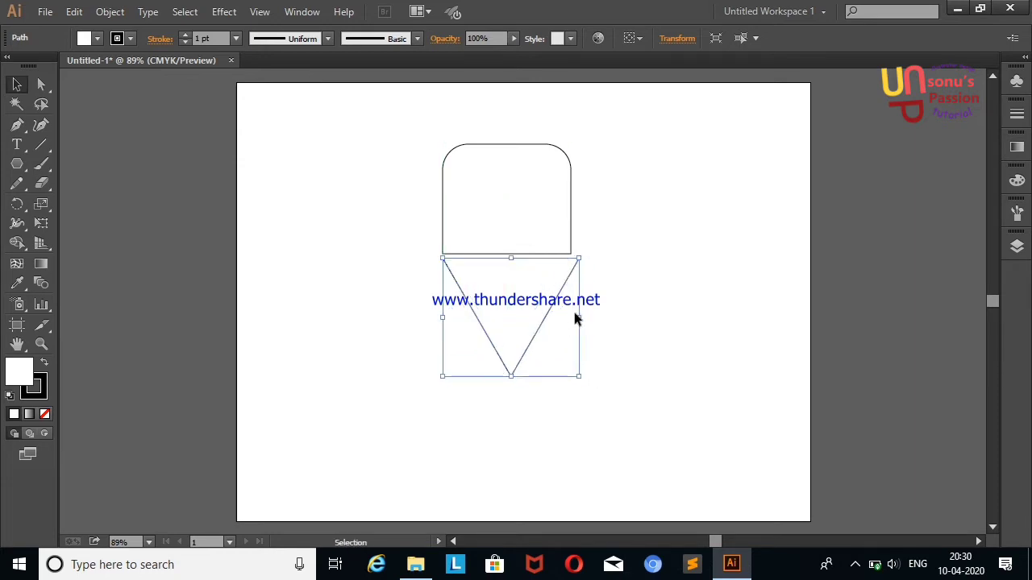
{"action": "left_click_drag", "start_coordinate": [580, 378], "coordinate": [570, 368]}
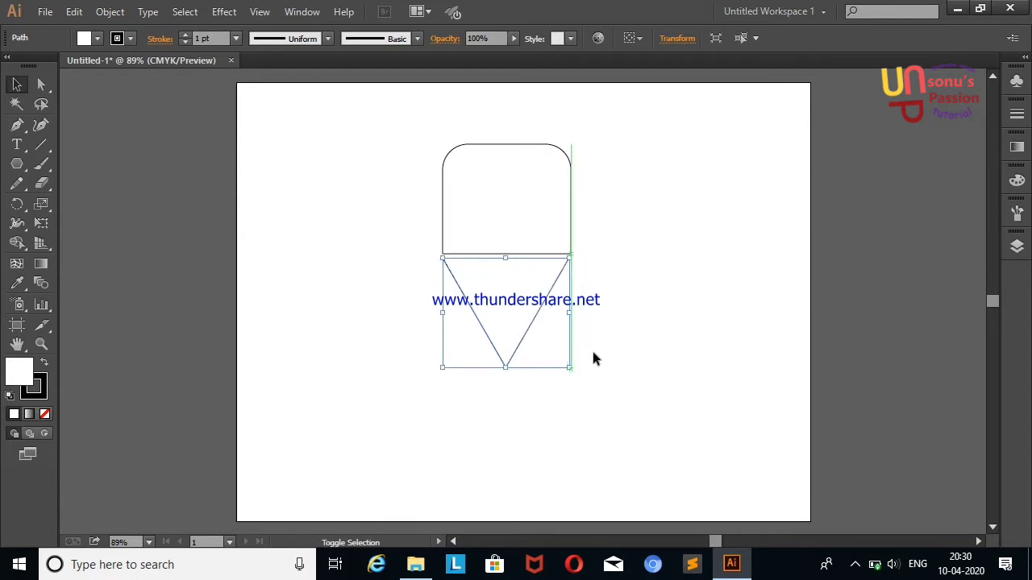
{"action": "left_click", "coordinate": [594, 357]}
{"action": "left_click", "coordinate": [523, 310]}
{"action": "left_click", "coordinate": [656, 293]}
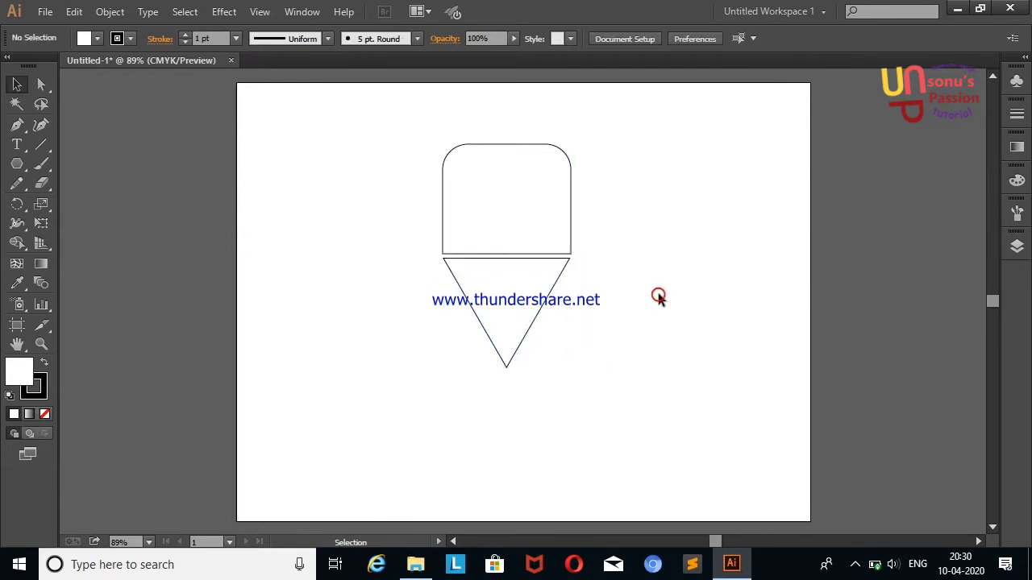
{"action": "left_click", "coordinate": [495, 329]}
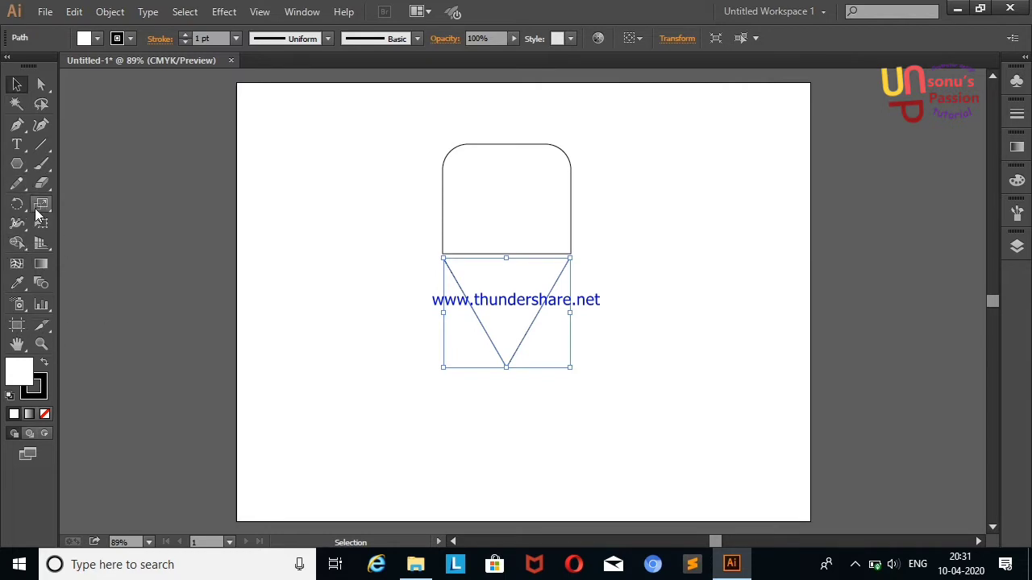
Draw a rectangle over the triangle's lower part and select all the pencil shapes.
{"action": "left_click_drag", "start_coordinate": [17, 163], "coordinate": [64, 169]}
{"action": "left_click", "coordinate": [65, 169]}
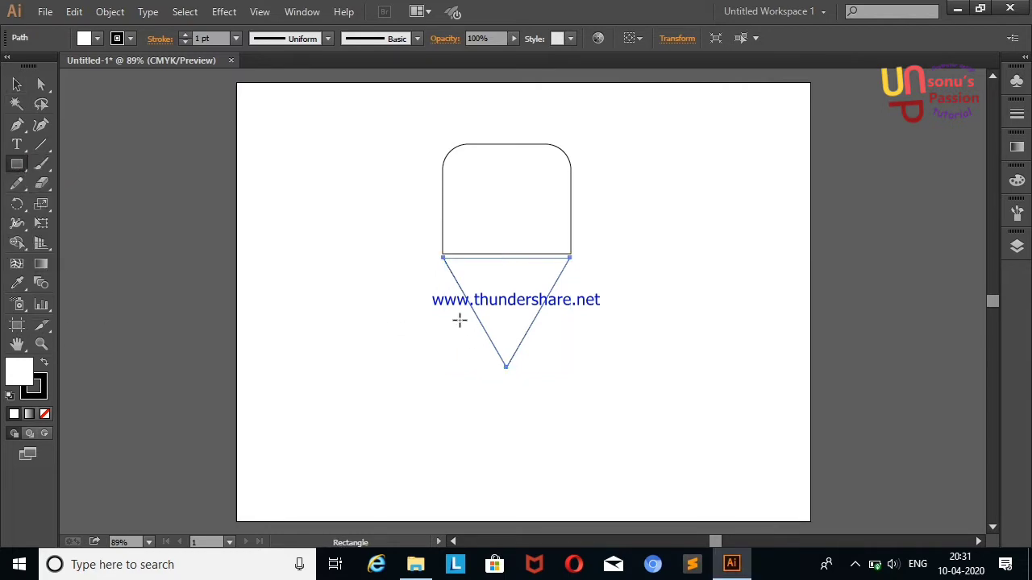
{"action": "left_click_drag", "start_coordinate": [460, 320], "coordinate": [555, 408]}
{"action": "left_click", "coordinate": [17, 84]}
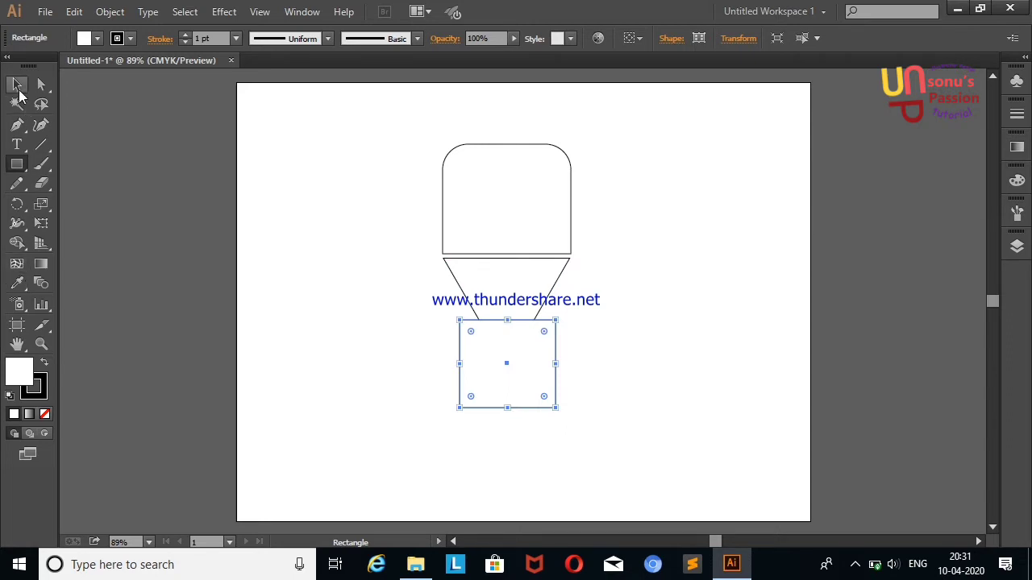
{"action": "left_click_drag", "start_coordinate": [394, 156], "coordinate": [711, 394]}
With Shape Builder, delete the rectangle region outside the triangle, separating the tip.
{"action": "left_click", "coordinate": [17, 242]}
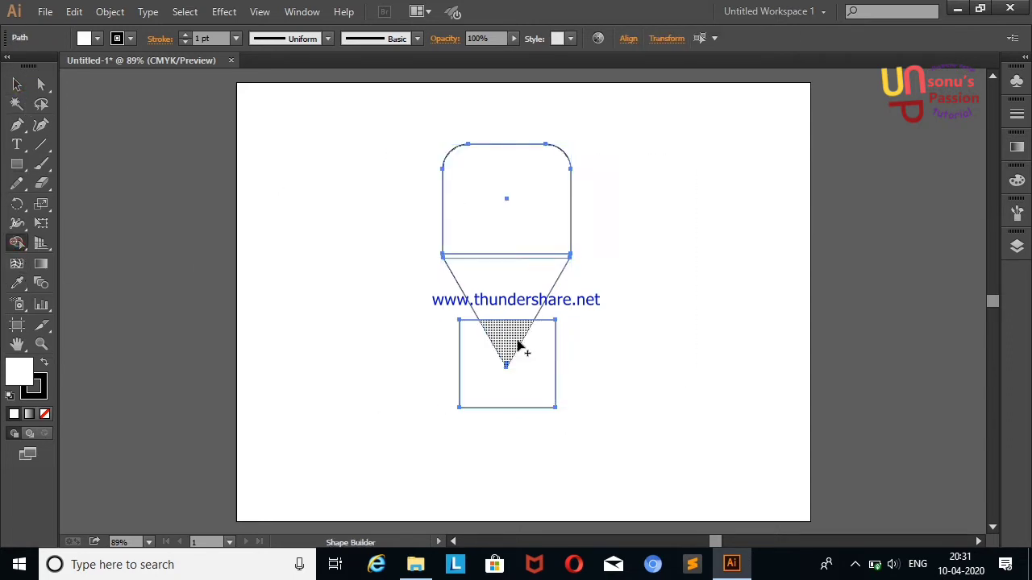
{"action": "left_click", "coordinate": [528, 395], "text": "alt"}
{"action": "left_click", "coordinate": [17, 84]}
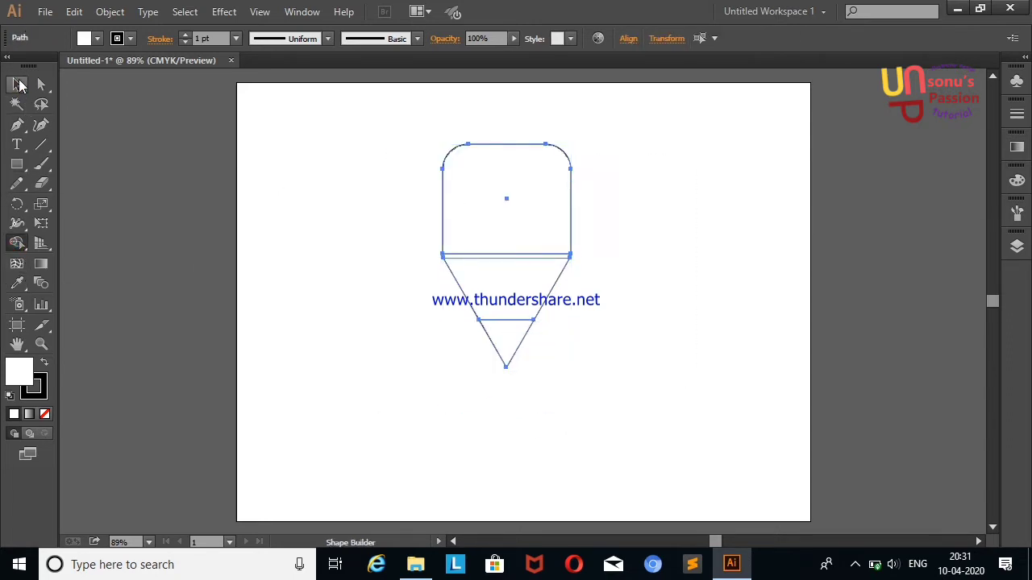
{"action": "left_click", "coordinate": [116, 191]}
{"action": "left_click", "coordinate": [509, 355]}
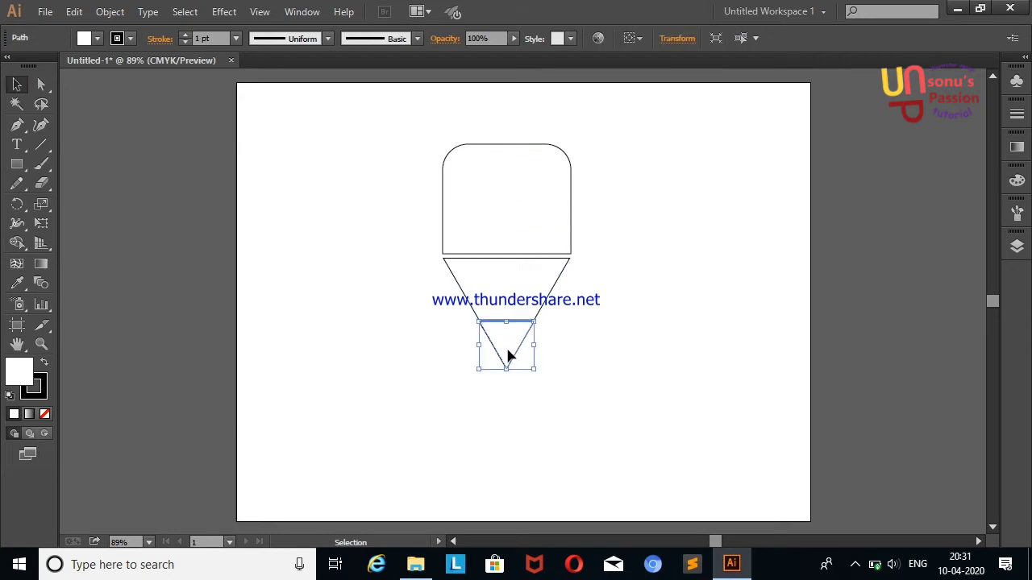
{"action": "left_click", "coordinate": [604, 331]}
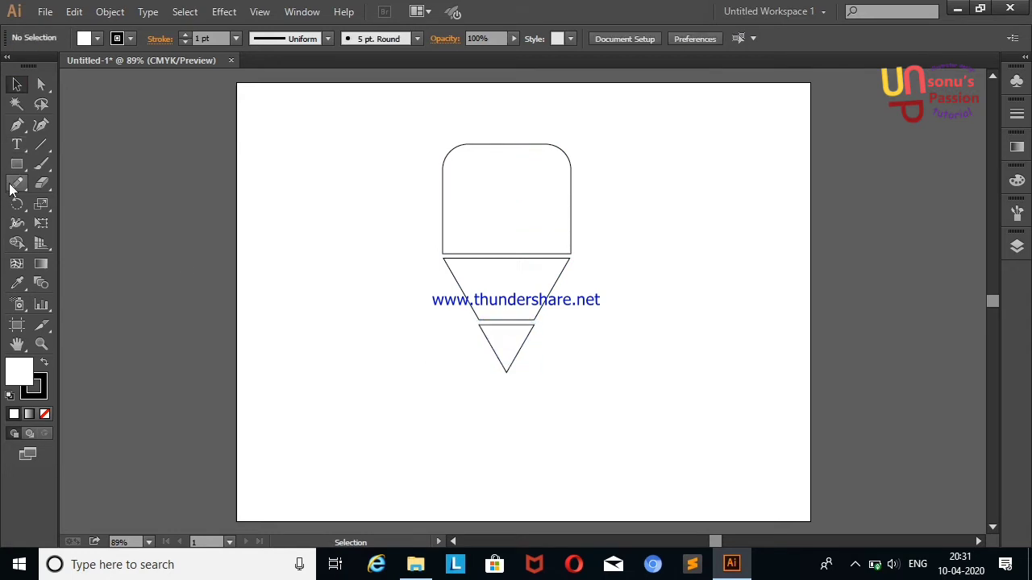
Draw a tall oval, duplicate it to the right, and shrink both into the body as eyes.
{"action": "left_click_drag", "start_coordinate": [16, 164], "coordinate": [91, 200]}
{"action": "left_click_drag", "start_coordinate": [137, 158], "coordinate": [175, 223]}
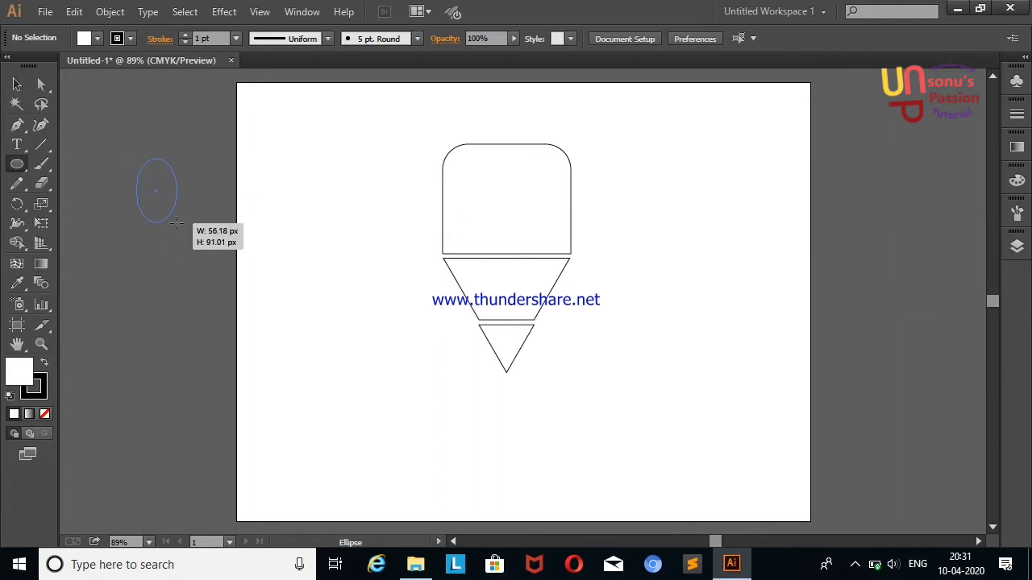
{"action": "key", "text": "v"}
{"action": "left_click_drag", "start_coordinate": [169, 183], "coordinate": [224, 188]}
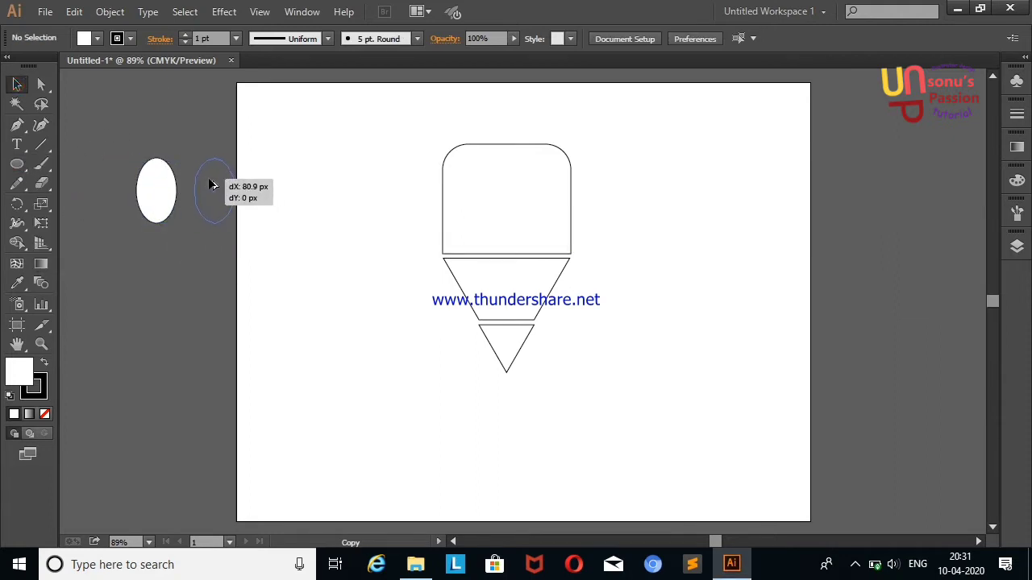
{"action": "mouse_move", "coordinate": [122, 132]}
{"action": "left_mouse_down"}
{"action": "mouse_move", "coordinate": [203, 191]}
{"action": "mouse_move", "coordinate": [524, 194]}
{"action": "left_mouse_up"}
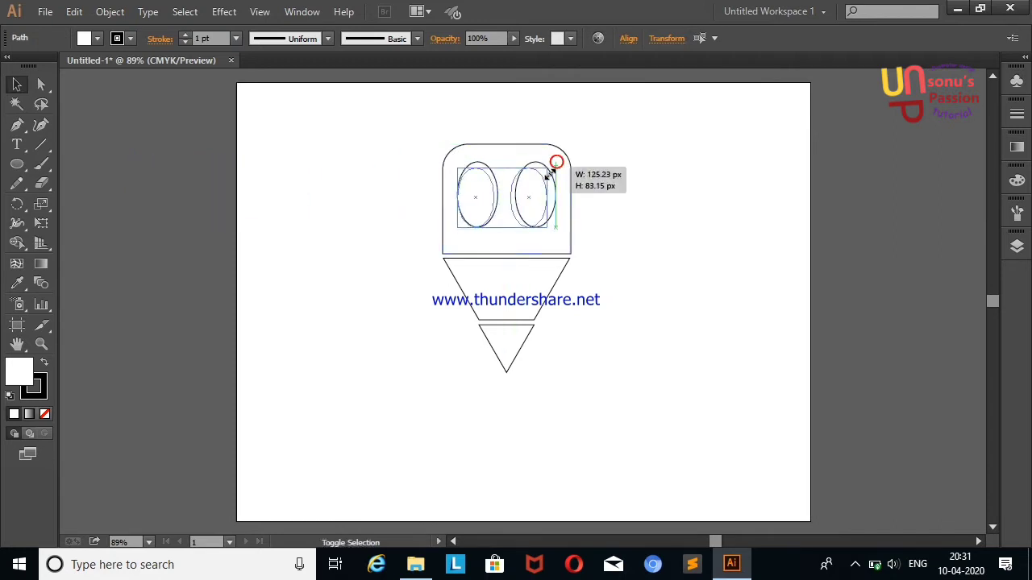
{"action": "mouse_move", "coordinate": [556, 164]}
{"action": "left_mouse_down"}
{"action": "mouse_move", "coordinate": [533, 178]}
{"action": "mouse_move", "coordinate": [543, 203]}
{"action": "left_mouse_up"}
{"action": "left_click", "coordinate": [621, 227]}
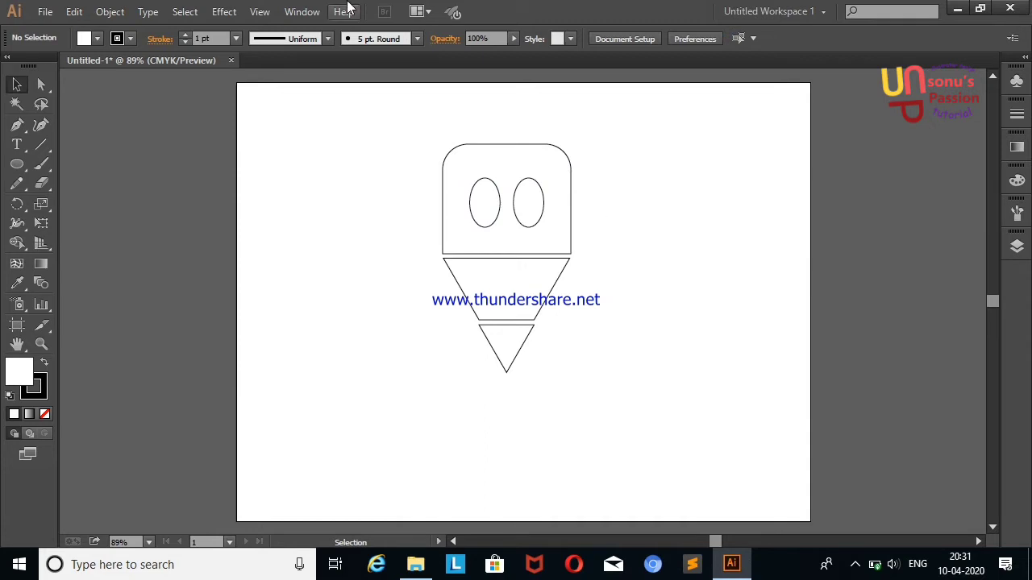
{"action": "left_click", "coordinate": [16, 163]}
Draw smaller inner ovals and move them into the eyes.
{"action": "mouse_move", "coordinate": [154, 184]}
{"action": "left_mouse_down"}
{"action": "mouse_move", "coordinate": [172, 218]}
{"action": "mouse_move", "coordinate": [203, 208]}
{"action": "mouse_move", "coordinate": [225, 219]}
{"action": "mouse_move", "coordinate": [244, 206]}
{"action": "mouse_move", "coordinate": [488, 203]}
{"action": "left_mouse_up"}
{"action": "key", "text": "v"}
{"action": "left_click", "coordinate": [176, 208]}
{"action": "right_click", "coordinate": [203, 326]}
{"action": "left_click", "coordinate": [156, 263]}
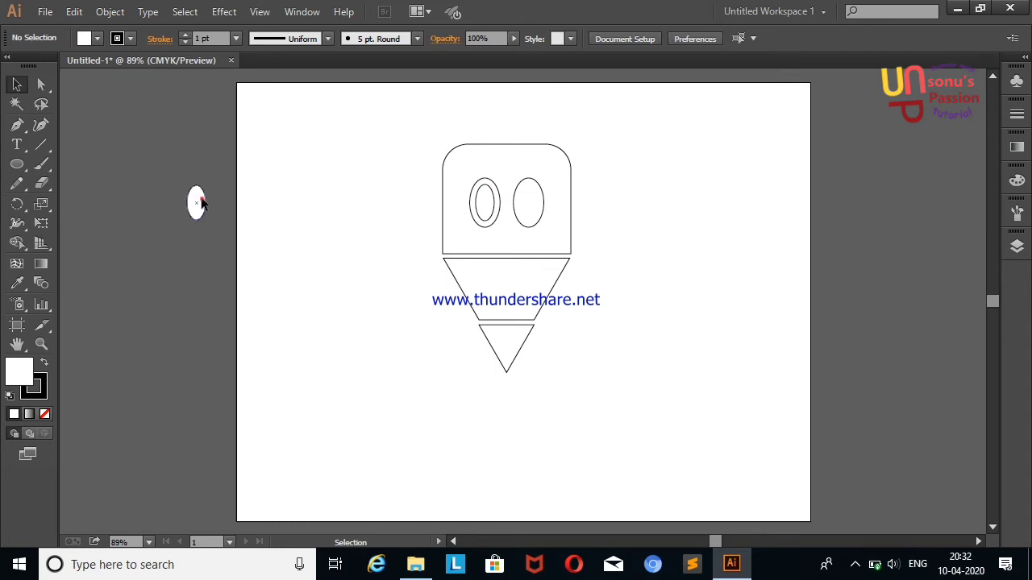
{"action": "left_click_drag", "start_coordinate": [201, 204], "coordinate": [528, 202]}
Place tiny highlight circles near the top of the left and right eyes.
{"action": "mouse_move", "coordinate": [106, 208]}
{"action": "left_mouse_down"}
{"action": "mouse_move", "coordinate": [120, 223]}
{"action": "mouse_move", "coordinate": [540, 193]}
{"action": "left_mouse_up"}
{"action": "left_click", "coordinate": [631, 182]}
{"action": "left_click", "coordinate": [538, 196]}
{"action": "left_click", "coordinate": [656, 212]}
{"action": "left_click", "coordinate": [611, 194]}
{"action": "left_click", "coordinate": [660, 224]}
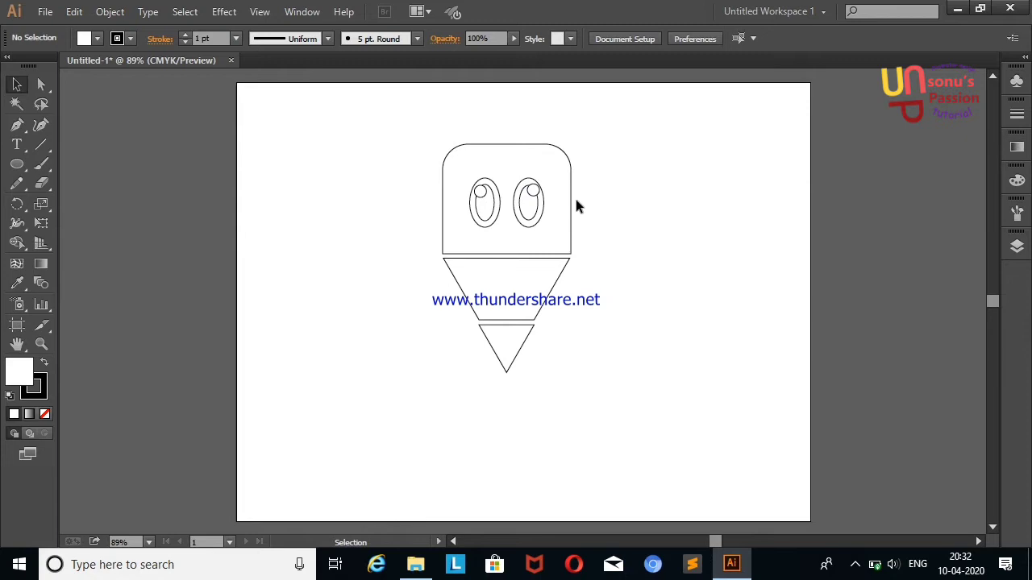
Create a three-sided polygon beside the artboard and narrow it.
{"action": "left_click_drag", "start_coordinate": [17, 164], "coordinate": [104, 216]}
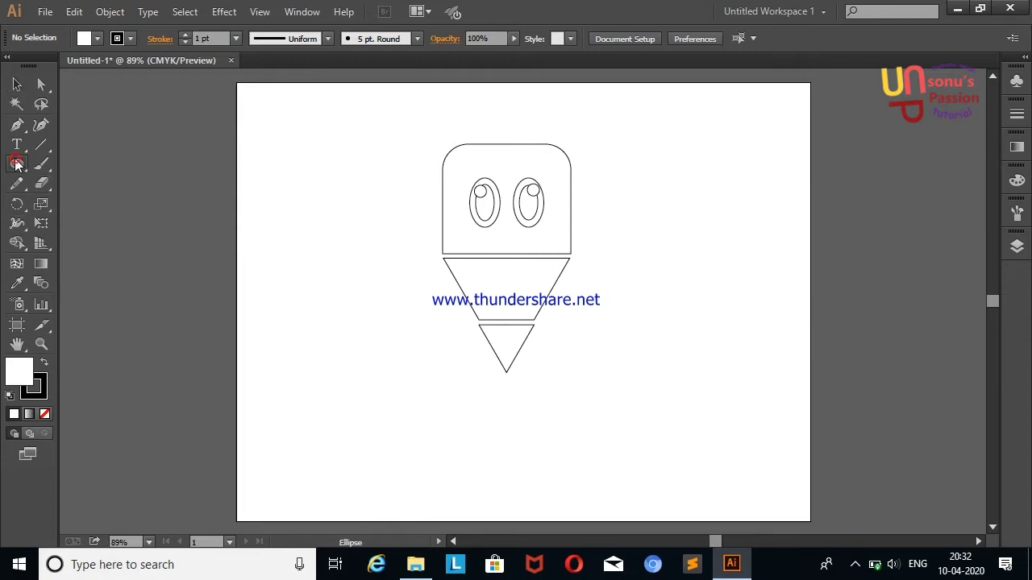
{"action": "left_click", "coordinate": [274, 323]}
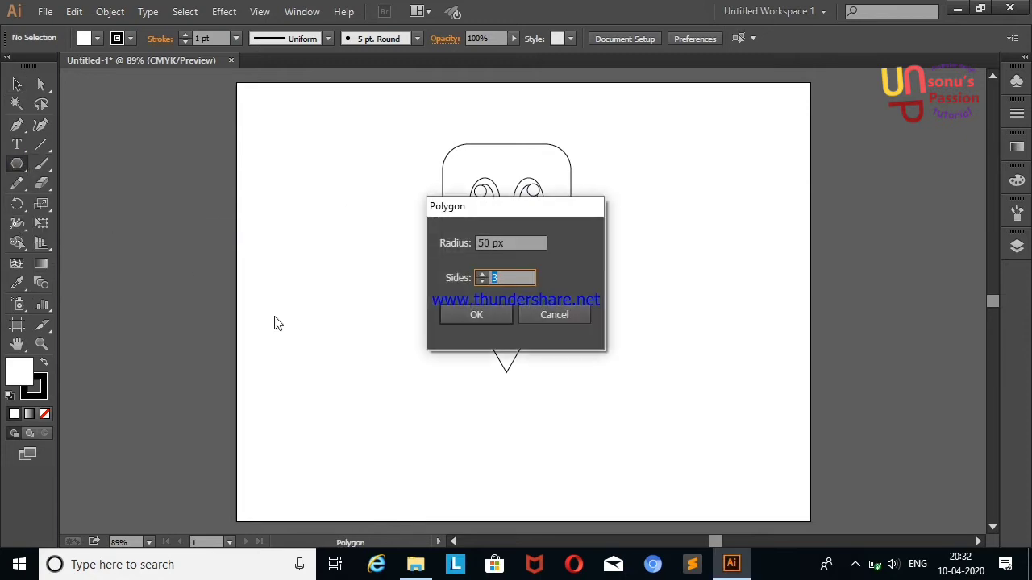
{"action": "left_click", "coordinate": [494, 326]}
{"action": "left_click", "coordinate": [42, 84]}
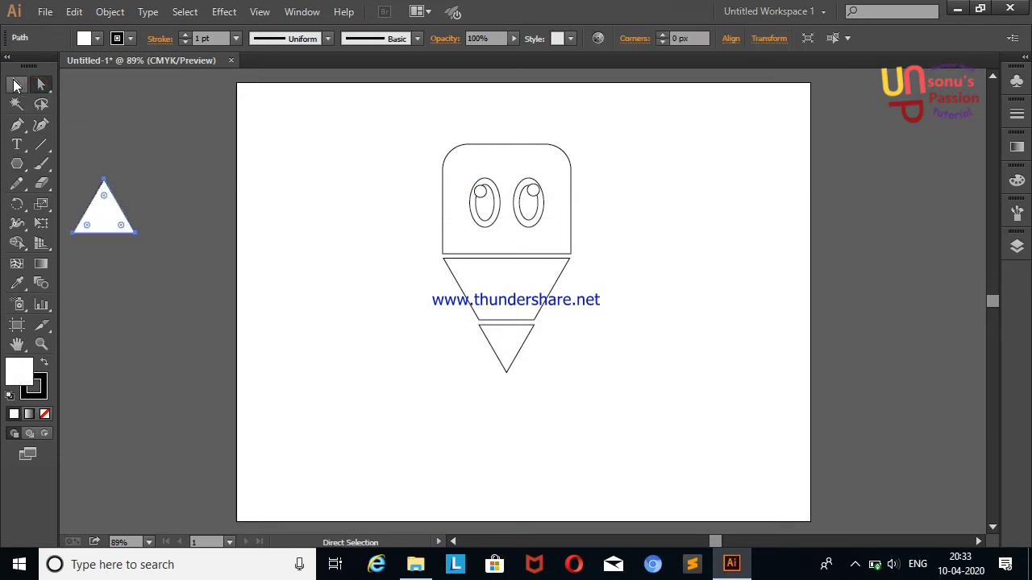
{"action": "left_click_drag", "start_coordinate": [136, 209], "coordinate": [110, 209]}
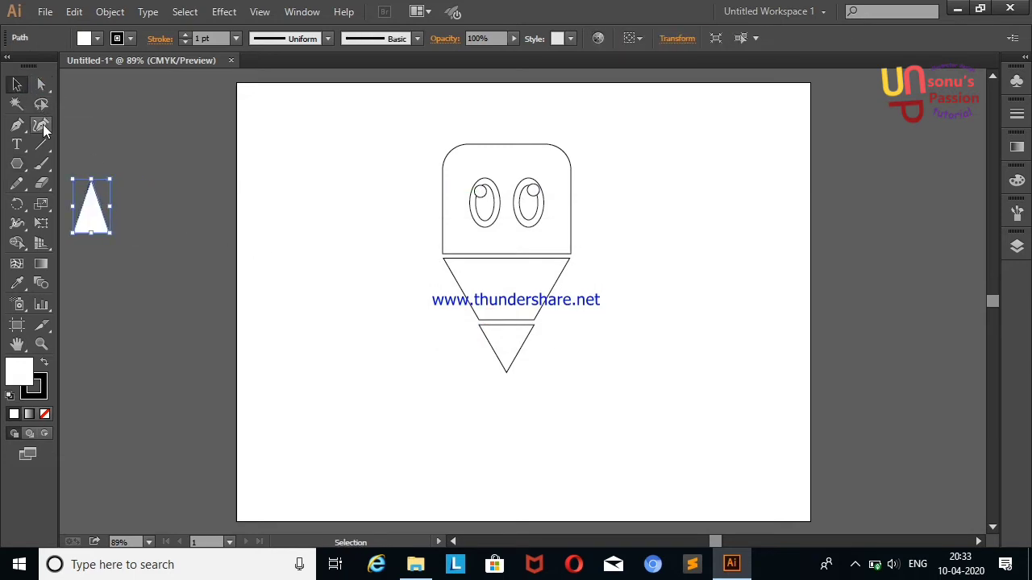
Bend the triangle's edges into a curved, pointed spike shape.
{"action": "left_click", "coordinate": [41, 124]}
{"action": "left_click_drag", "start_coordinate": [80, 173], "coordinate": [80, 172]}
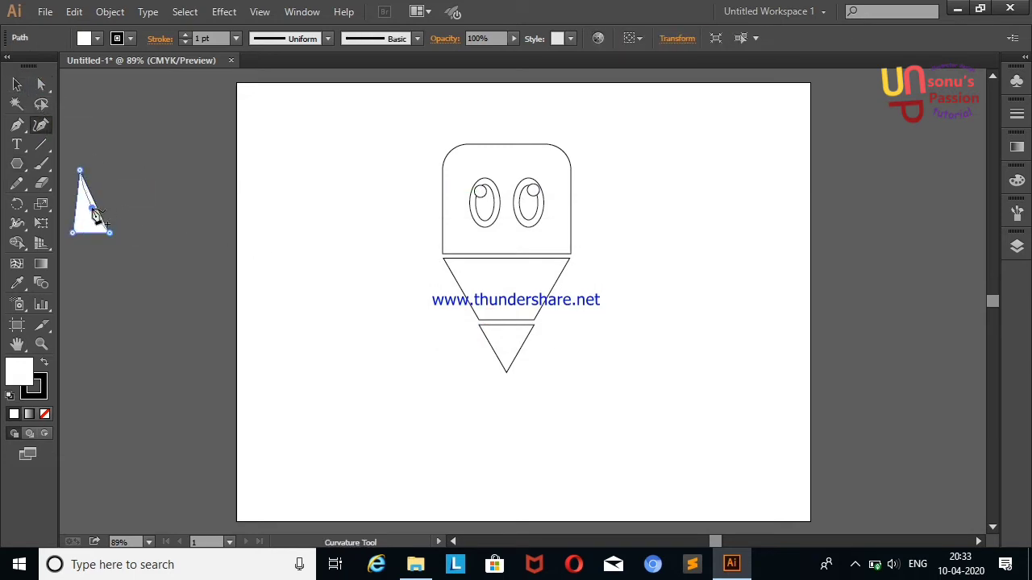
{"action": "left_click", "coordinate": [17, 84]}
{"action": "mouse_move", "coordinate": [96, 216]}
{"action": "left_mouse_down"}
{"action": "mouse_move", "coordinate": [87, 211]}
{"action": "mouse_move", "coordinate": [117, 233]}
{"action": "mouse_move", "coordinate": [107, 203]}
{"action": "mouse_move", "coordinate": [153, 229]}
{"action": "mouse_move", "coordinate": [216, 215]}
{"action": "left_mouse_up"}
{"action": "left_click", "coordinate": [60, 113]}
{"action": "left_click", "coordinate": [81, 232]}
{"action": "left_click", "coordinate": [41, 124]}
{"action": "left_click", "coordinate": [17, 84]}
{"action": "left_click", "coordinate": [106, 127]}
{"action": "right_click", "coordinate": [202, 173]}
{"action": "left_click", "coordinate": [188, 164]}
Resize the three spikes largest to smallest and nudge them into an overlapping row.
{"action": "left_click", "coordinate": [167, 205]}
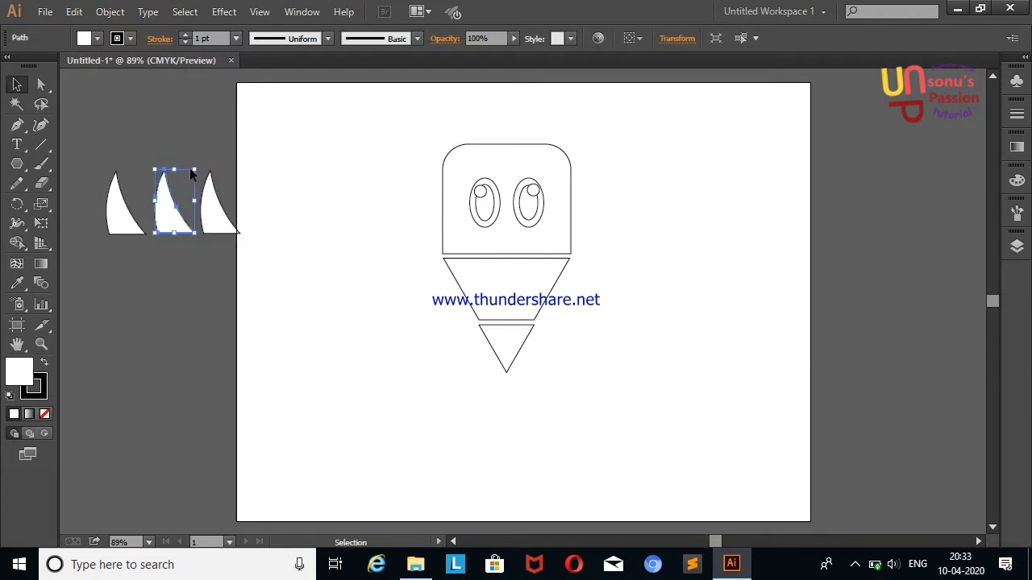
{"action": "mouse_move", "coordinate": [195, 171]}
{"action": "left_mouse_down"}
{"action": "mouse_move", "coordinate": [184, 186]}
{"action": "mouse_move", "coordinate": [213, 201]}
{"action": "mouse_move", "coordinate": [188, 220]}
{"action": "left_mouse_up"}
{"action": "left_click", "coordinate": [211, 200]}
{"action": "left_click", "coordinate": [193, 151]}
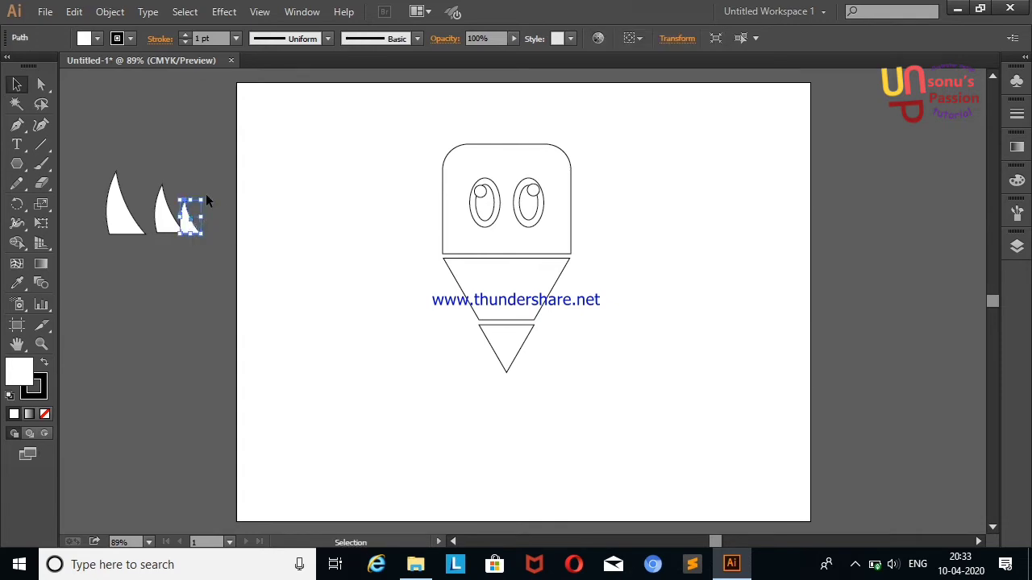
{"action": "left_click_drag", "start_coordinate": [115, 222], "coordinate": [129, 227]}
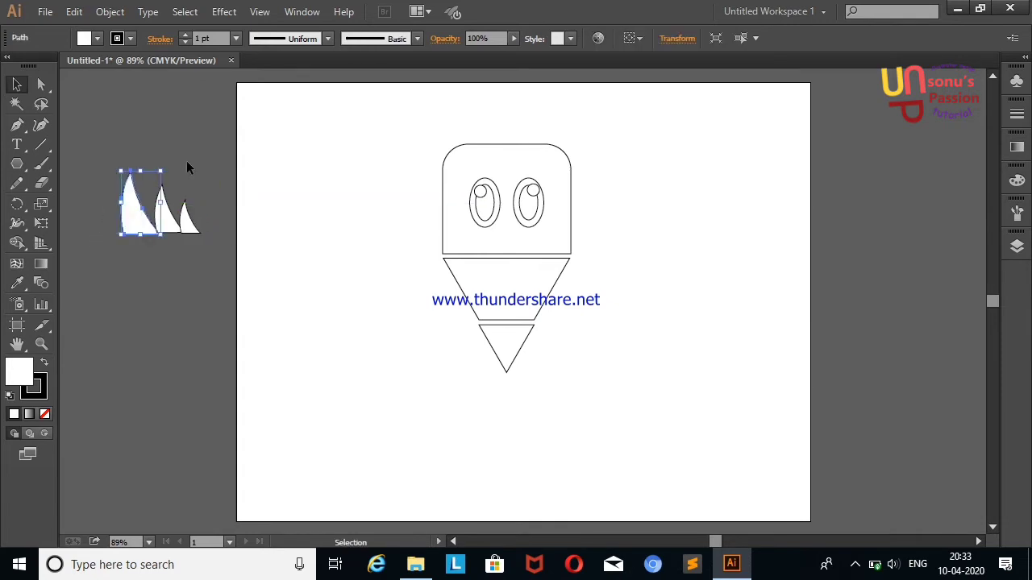
{"action": "left_click", "coordinate": [186, 161]}
{"action": "left_click", "coordinate": [138, 230]}
{"action": "key", "text": "Right"}
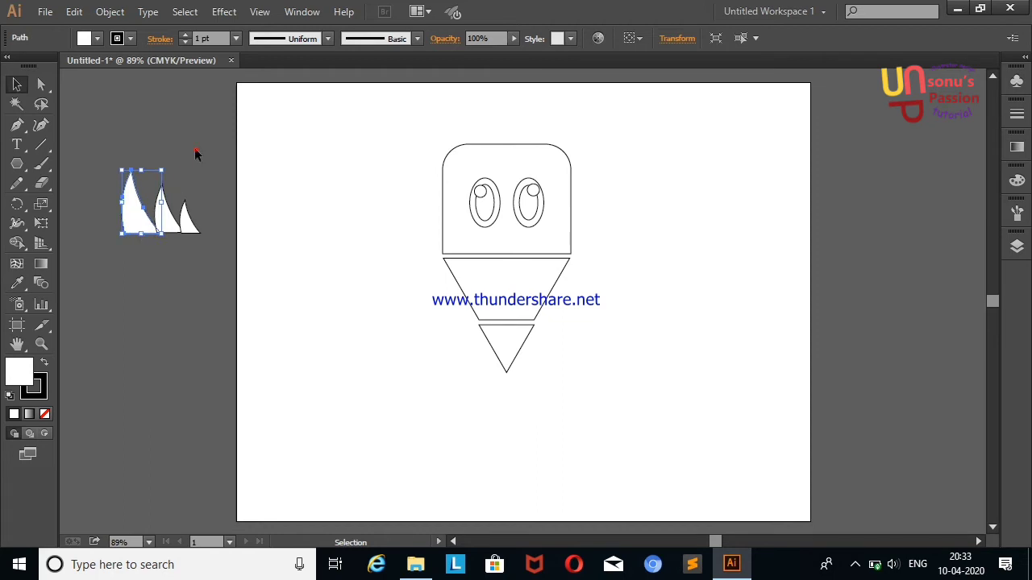
{"action": "left_click", "coordinate": [195, 153]}
Merge the three spikes into one shape and place it on top of the head.
{"action": "left_click_drag", "start_coordinate": [221, 251], "coordinate": [100, 193]}
{"action": "left_click", "coordinate": [17, 242]}
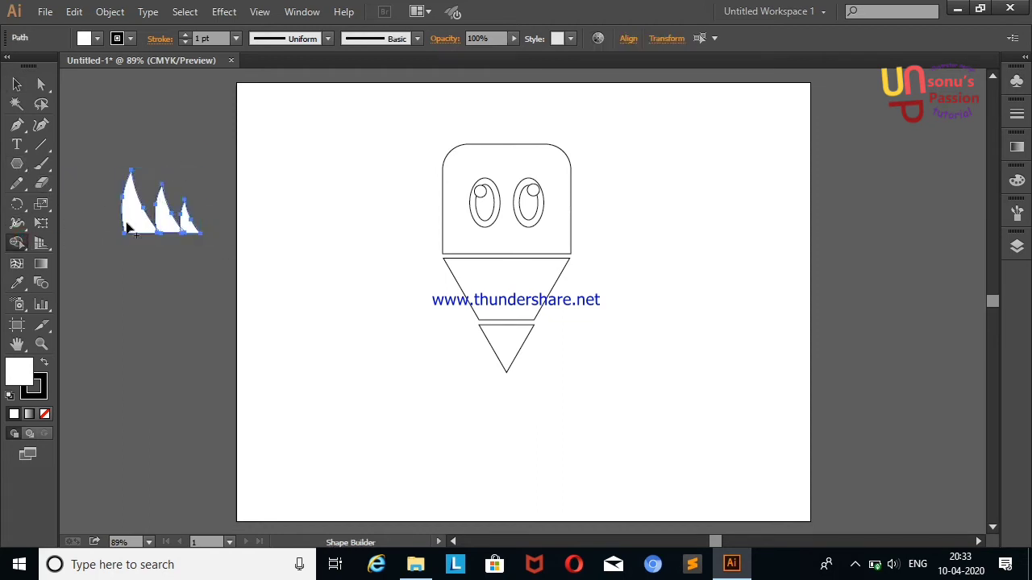
{"action": "mouse_move", "coordinate": [126, 228]}
{"action": "left_mouse_down"}
{"action": "mouse_move", "coordinate": [184, 245]}
{"action": "mouse_move", "coordinate": [225, 196]}
{"action": "mouse_move", "coordinate": [518, 152]}
{"action": "left_mouse_up"}
{"action": "left_click", "coordinate": [16, 83]}
{"action": "left_click", "coordinate": [105, 169]}
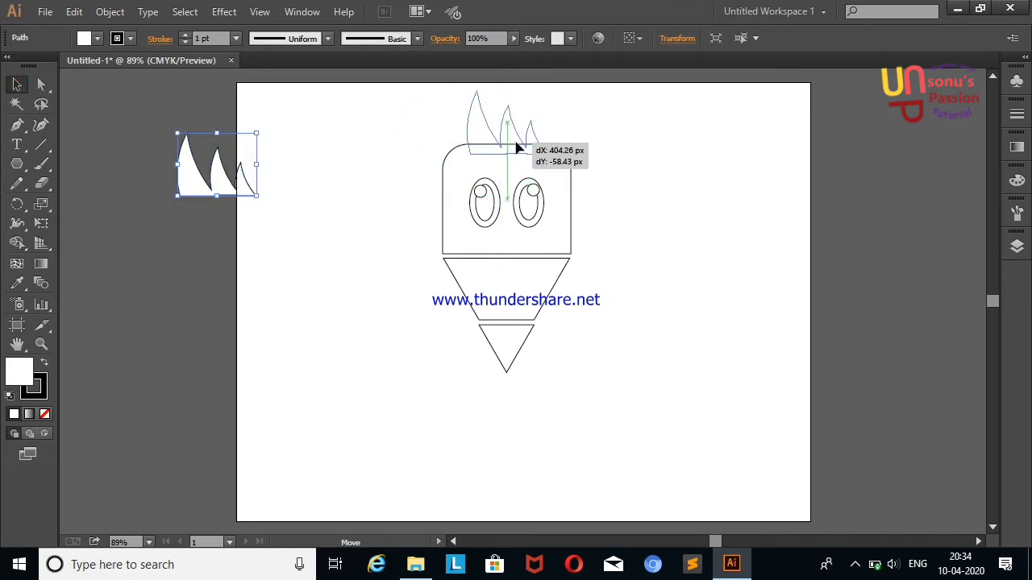
{"action": "left_click", "coordinate": [433, 145]}
Select head and spikes together and Shape Builder-merge the spikes into the head.
{"action": "left_click_drag", "start_coordinate": [416, 127], "coordinate": [617, 208]}
{"action": "left_click", "coordinate": [17, 243]}
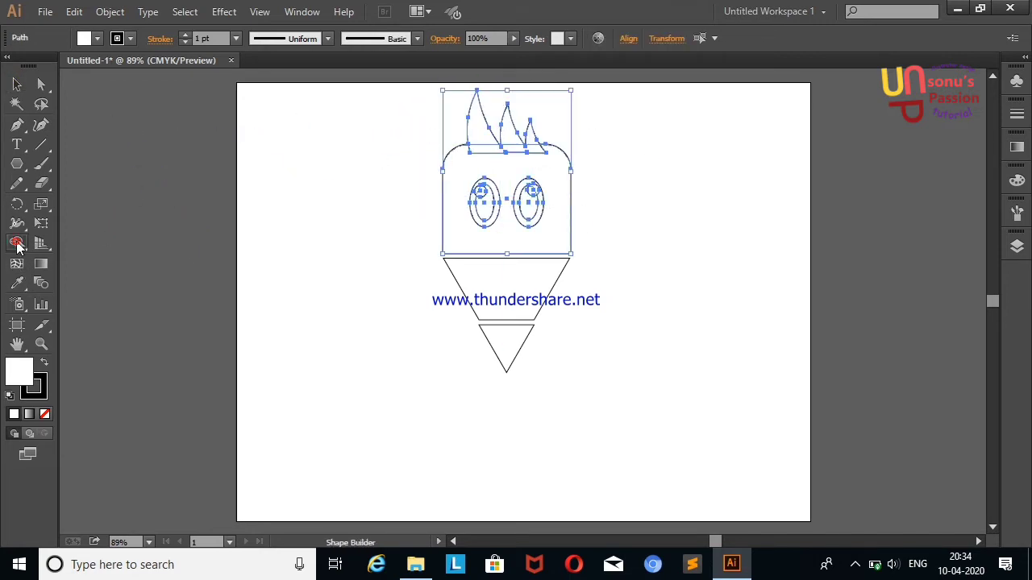
{"action": "mouse_move", "coordinate": [507, 149]}
{"action": "left_mouse_down"}
{"action": "mouse_move", "coordinate": [537, 175]}
{"action": "mouse_move", "coordinate": [534, 134]}
{"action": "left_mouse_up"}
{"action": "left_click", "coordinate": [17, 83]}
{"action": "left_click", "coordinate": [126, 169]}
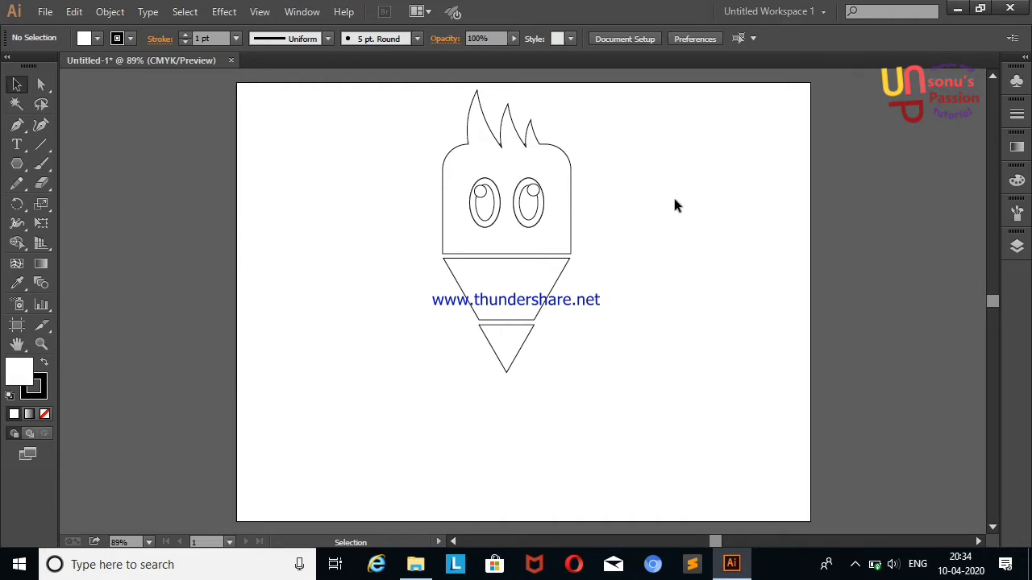
Fill the spiky head dark grey from the Fill swatches.
{"action": "left_click", "coordinate": [450, 194]}
{"action": "left_click", "coordinate": [97, 38]}
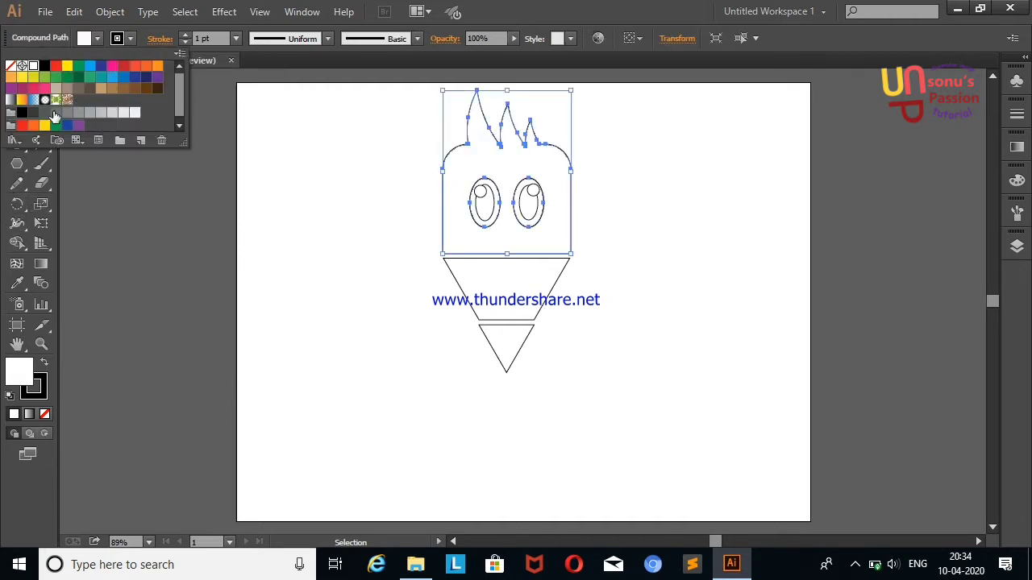
{"action": "left_click", "coordinate": [54, 117]}
{"action": "left_click", "coordinate": [152, 245]}
Give the trapezoid an orange fill after undoing a tan attempt.
{"action": "left_click", "coordinate": [516, 290]}
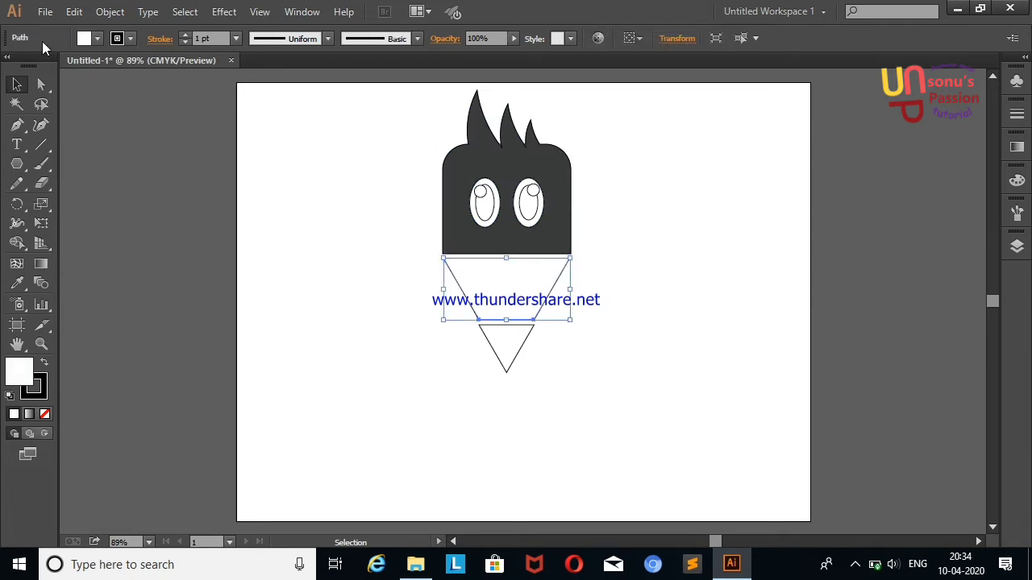
{"action": "left_click", "coordinate": [96, 38]}
{"action": "left_click", "coordinate": [20, 95]}
{"action": "left_click", "coordinate": [168, 242]}
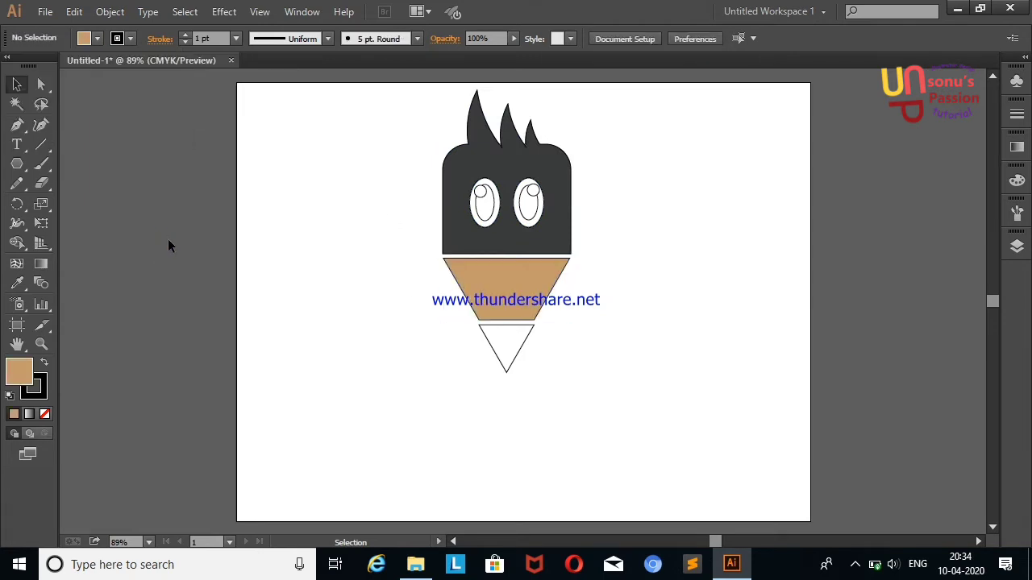
{"action": "key", "text": "ctrl+z"}
{"action": "left_click", "coordinate": [98, 39]}
{"action": "left_click", "coordinate": [160, 69]}
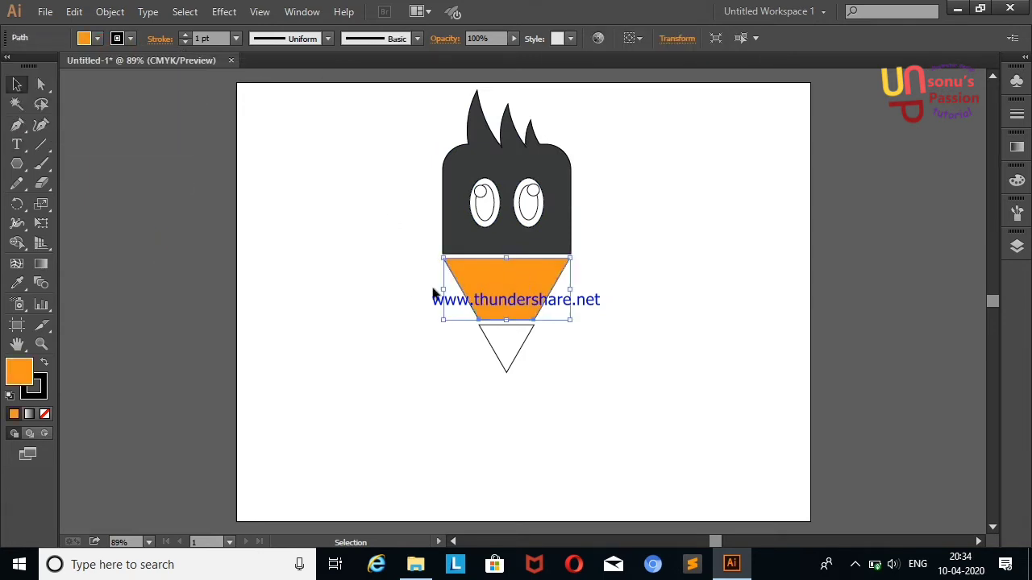
Change the trapezoid's fill to pale peach E2C3A1 in the Color Picker.
{"action": "double_click", "coordinate": [18, 377]}
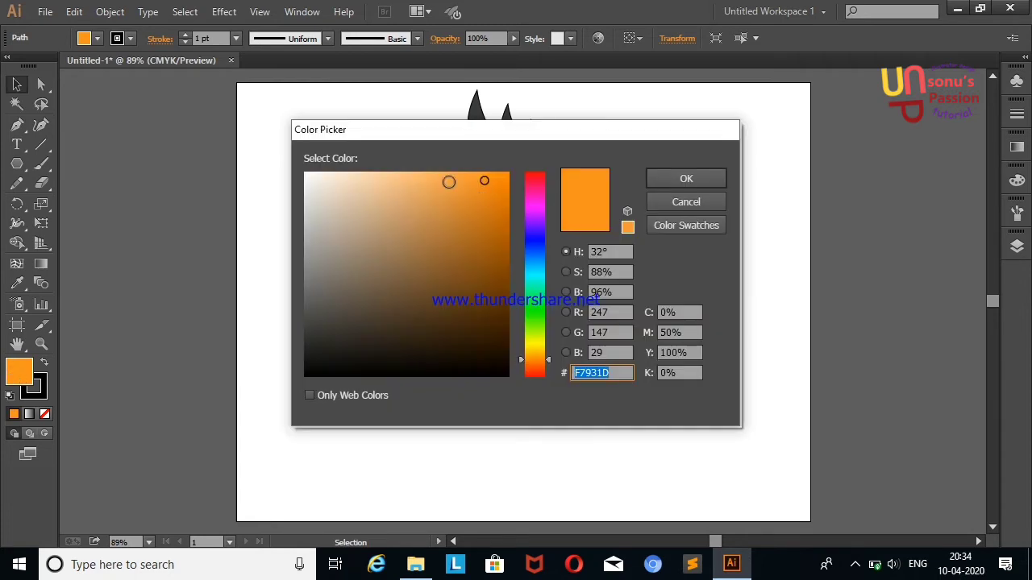
{"action": "left_click_drag", "start_coordinate": [449, 182], "coordinate": [434, 177]}
{"action": "left_click", "coordinate": [416, 177]}
{"action": "left_click", "coordinate": [398, 202]}
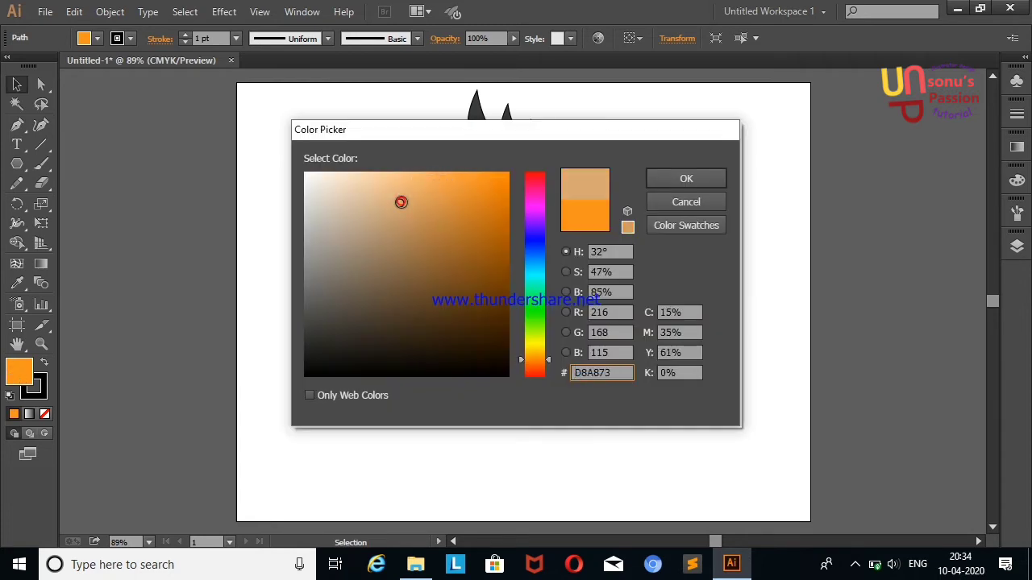
{"action": "left_click", "coordinate": [386, 180]}
{"action": "left_click", "coordinate": [363, 193]}
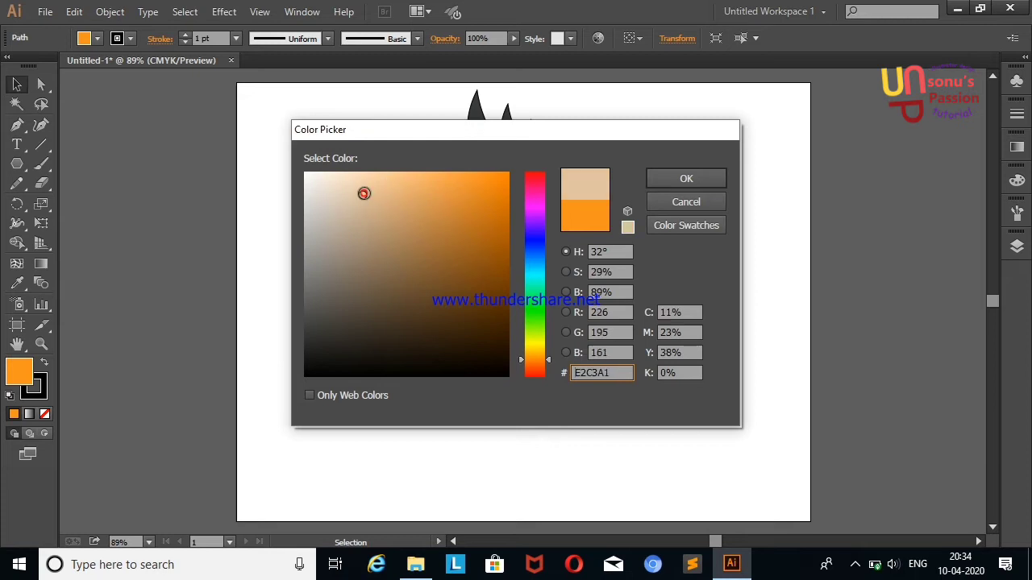
{"action": "left_click", "coordinate": [380, 178]}
{"action": "left_click", "coordinate": [686, 178]}
{"action": "left_click", "coordinate": [775, 193]}
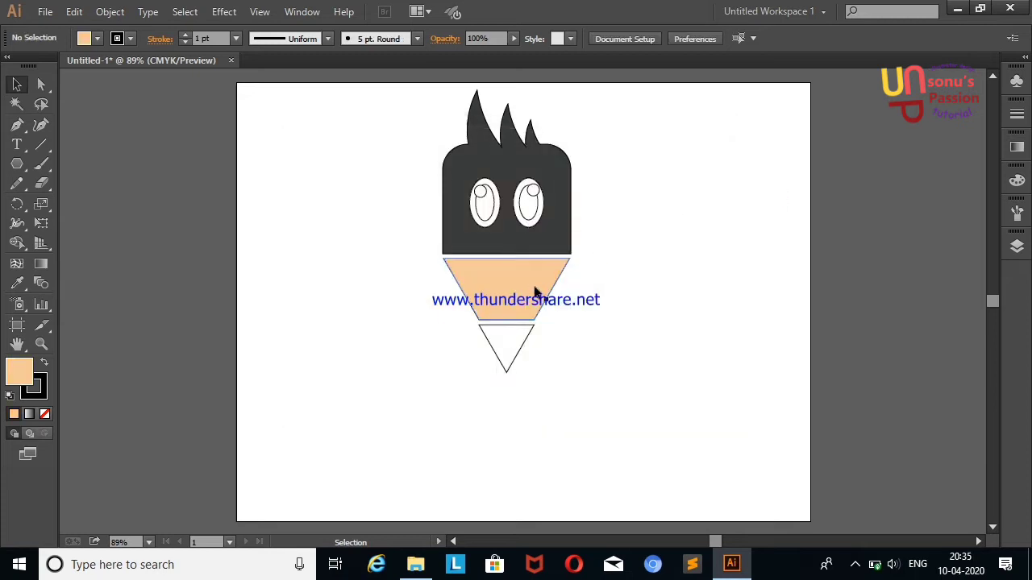
{"action": "left_click", "coordinate": [534, 292]}
Duplicate the trapezoid, cut the copy in half with the Eraser, and lay its right half over the original.
{"action": "left_click_drag", "start_coordinate": [534, 292], "coordinate": [716, 307]}
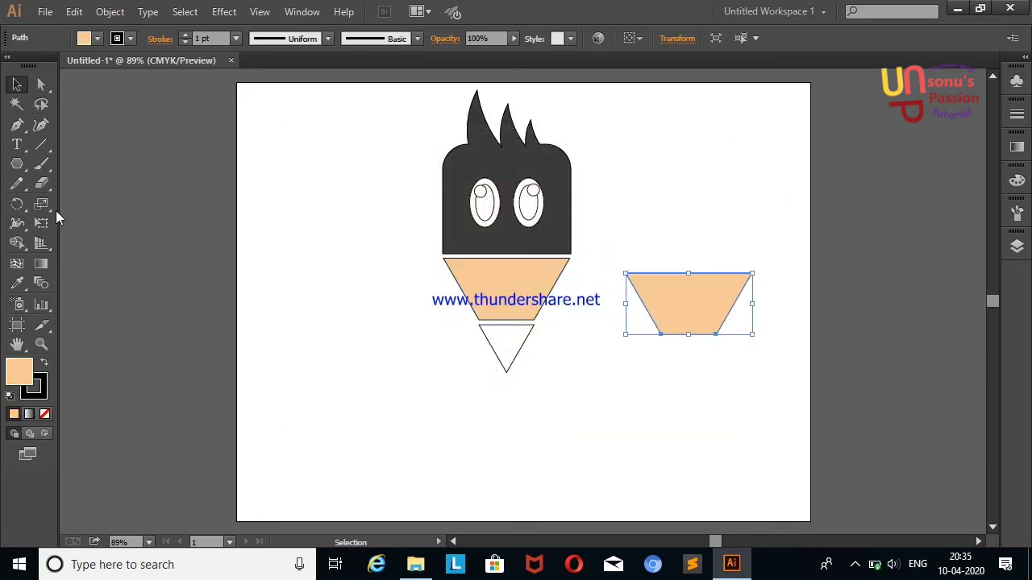
{"action": "left_click", "coordinate": [41, 183]}
{"action": "left_click_drag", "start_coordinate": [690, 259], "coordinate": [692, 354]}
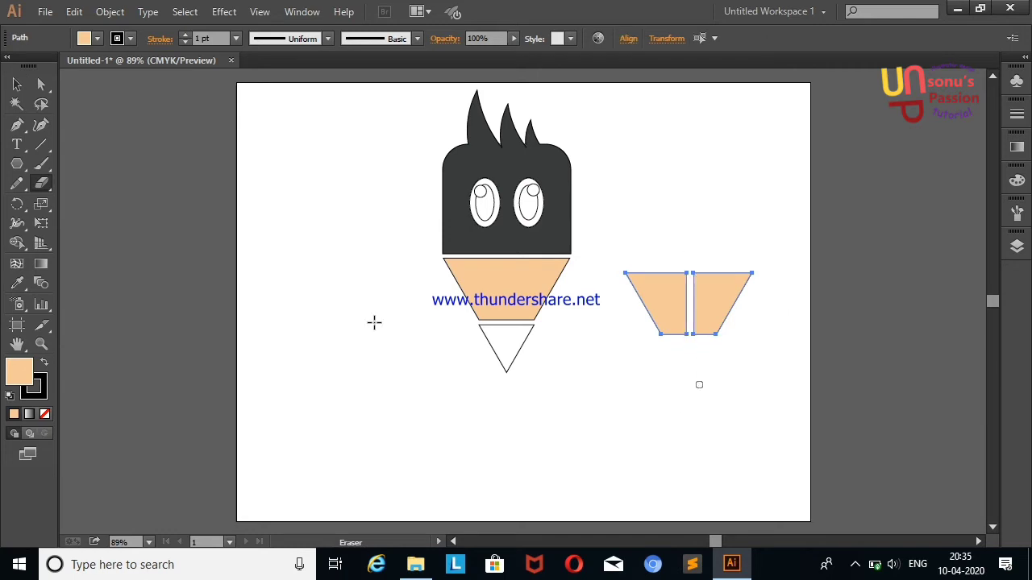
{"action": "left_click", "coordinate": [17, 84]}
{"action": "left_click", "coordinate": [437, 412]}
{"action": "left_click", "coordinate": [677, 299]}
{"action": "key", "text": "Delete"}
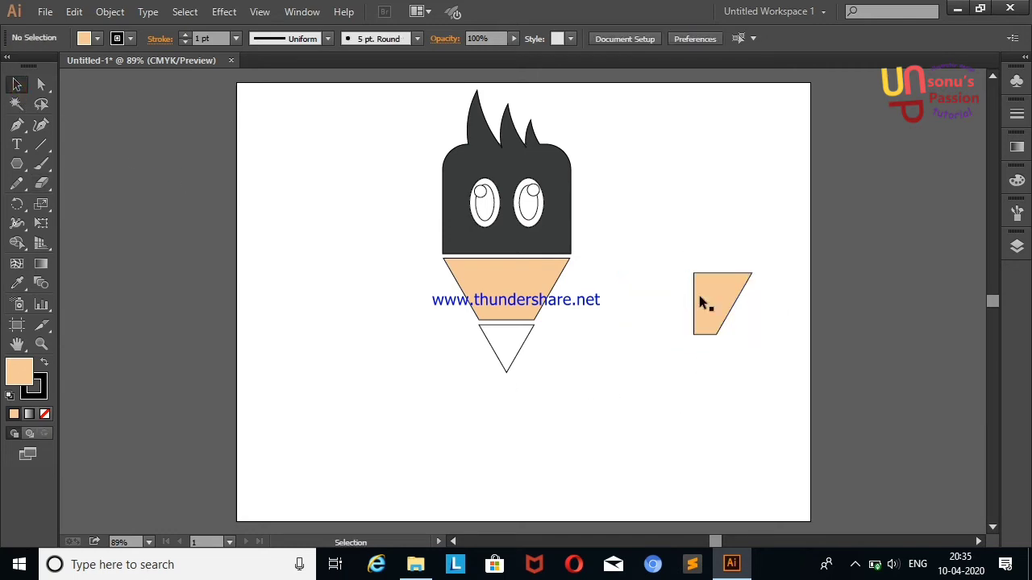
{"action": "left_click_drag", "start_coordinate": [699, 295], "coordinate": [536, 300]}
{"action": "key", "text": "Up"}
{"action": "key", "text": "Up"}
{"action": "key", "text": "Up"}
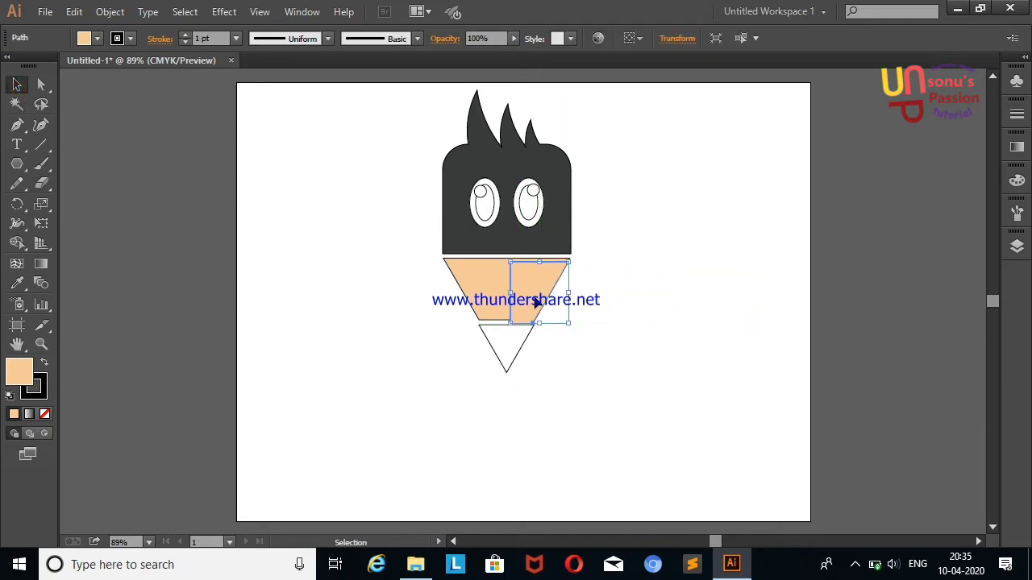
{"action": "left_click", "coordinate": [630, 285]}
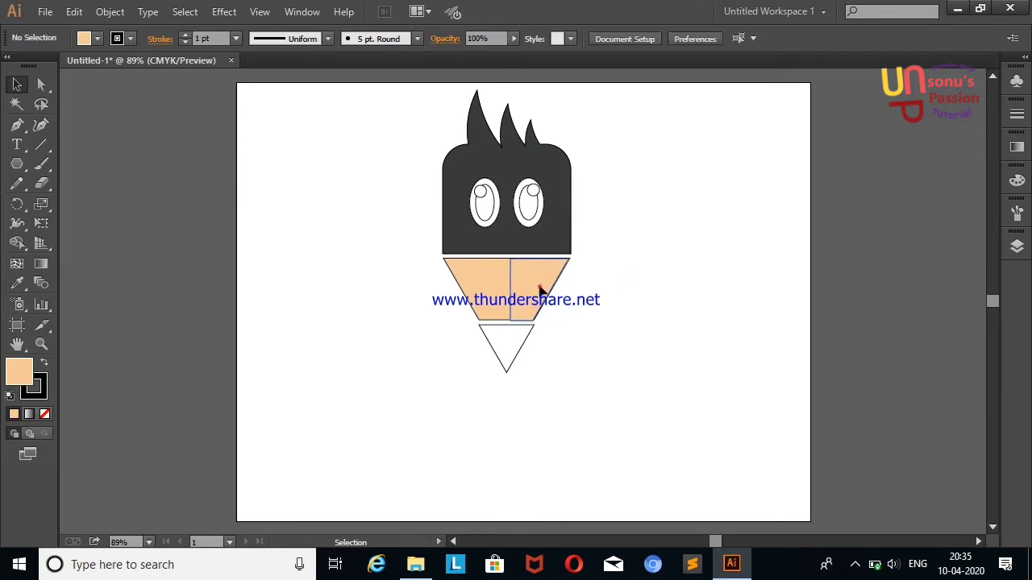
Select the trapezoid pieces and check fill colour options without changing anything.
{"action": "left_click", "coordinate": [540, 291]}
{"action": "left_click", "coordinate": [601, 295]}
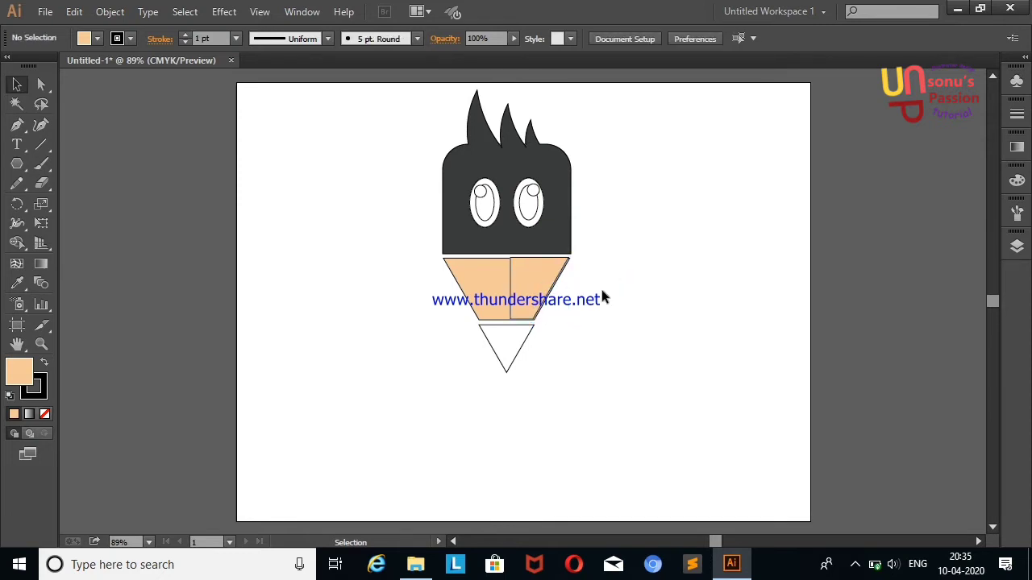
{"action": "left_click", "coordinate": [540, 274]}
{"action": "left_click", "coordinate": [97, 38]}
{"action": "left_click", "coordinate": [601, 302]}
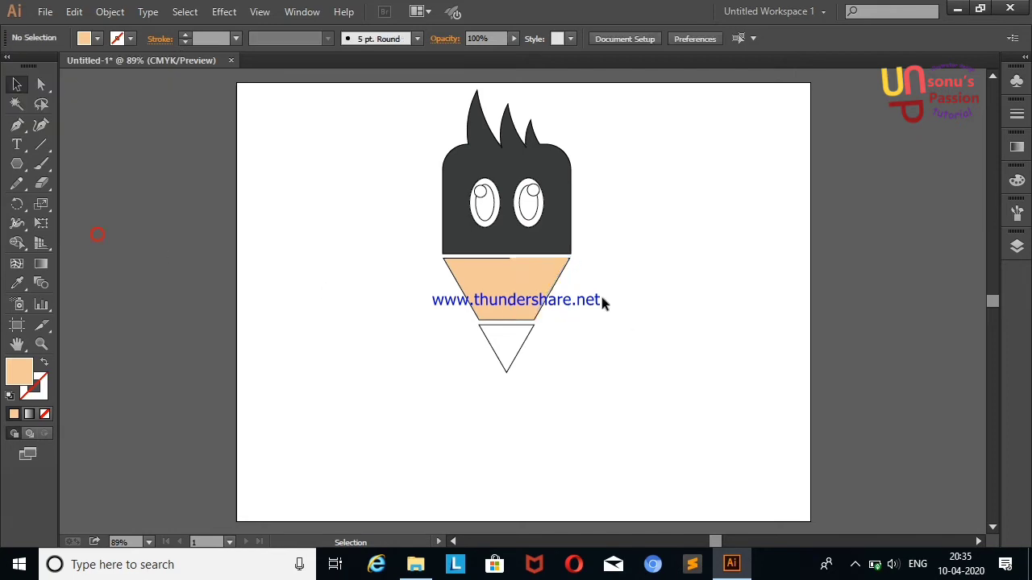
{"action": "left_click_drag", "start_coordinate": [407, 275], "coordinate": [550, 311]}
{"action": "left_click", "coordinate": [96, 37]}
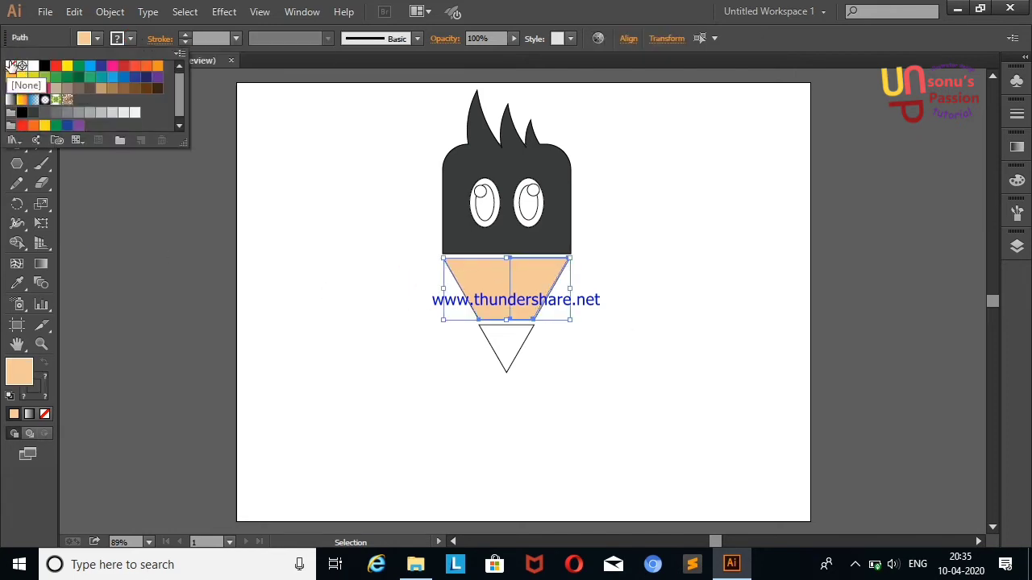
{"action": "left_click", "coordinate": [140, 306]}
Fill the right half-piece white and lower its opacity to 25%.
{"action": "left_click", "coordinate": [535, 303]}
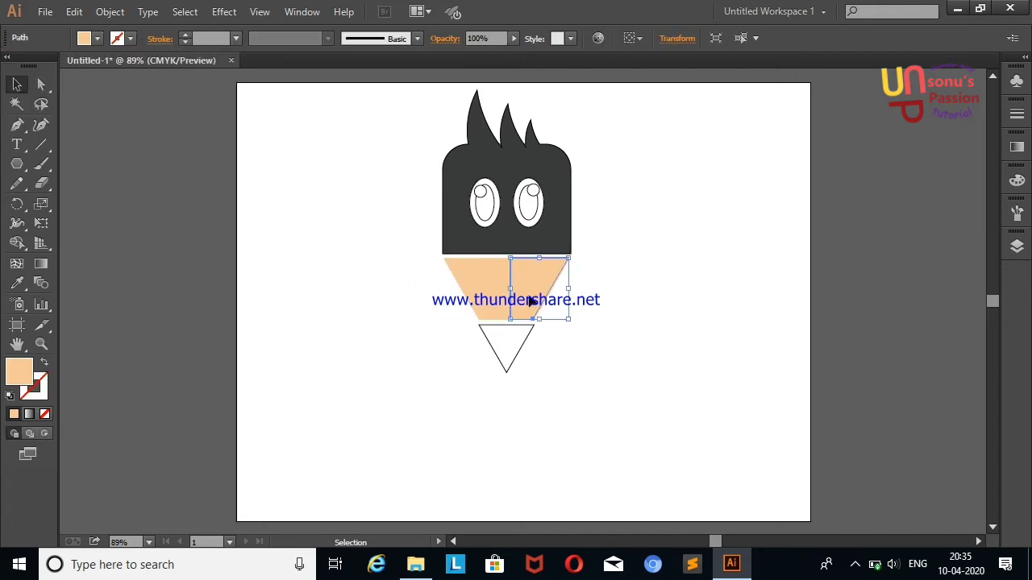
{"action": "left_click", "coordinate": [601, 278]}
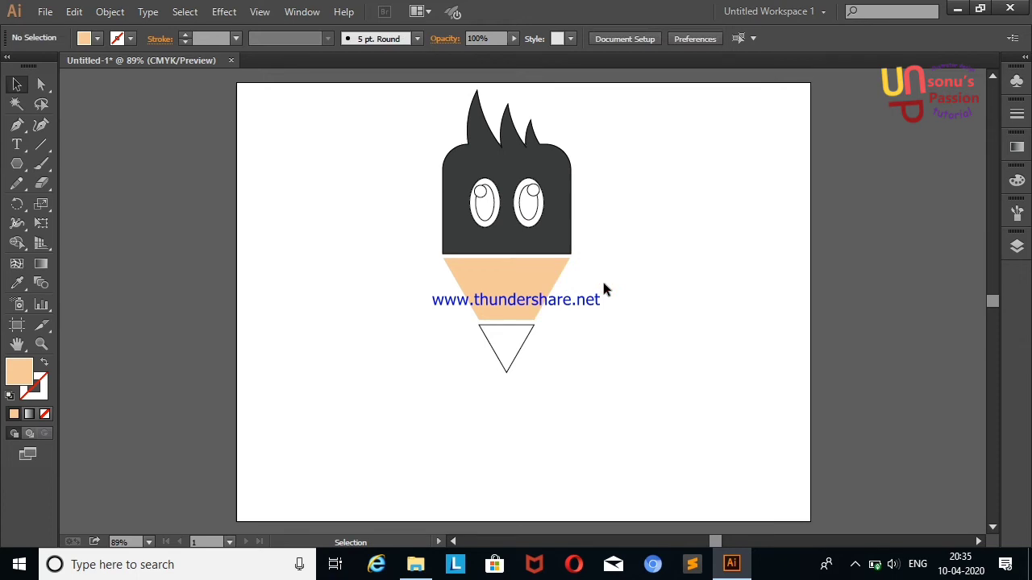
{"action": "left_click", "coordinate": [521, 290]}
{"action": "left_click", "coordinate": [85, 38]}
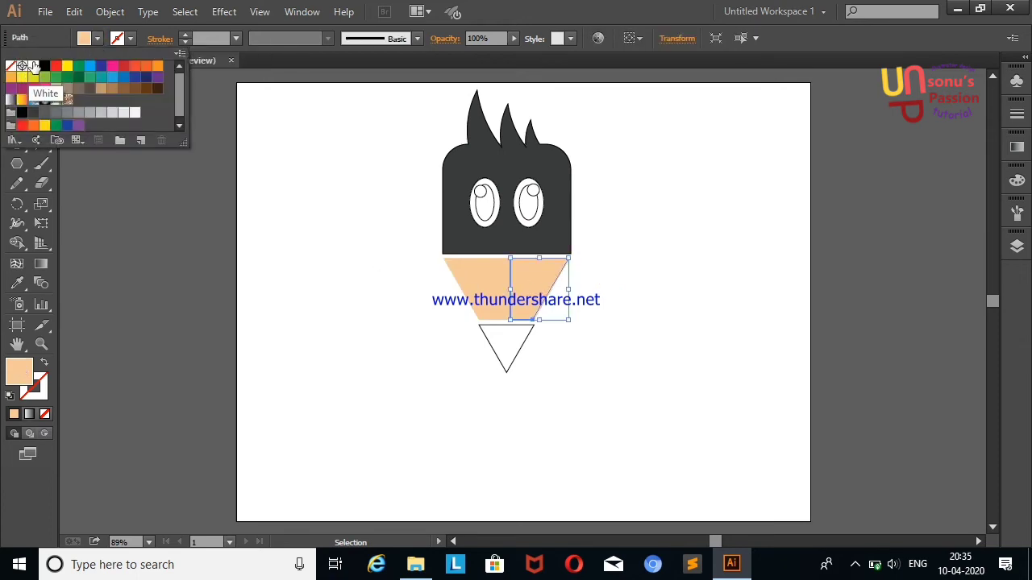
{"action": "left_click", "coordinate": [30, 66]}
{"action": "left_click", "coordinate": [129, 307]}
{"action": "left_click", "coordinate": [532, 302]}
{"action": "left_click", "coordinate": [514, 38]}
{"action": "left_click_drag", "start_coordinate": [561, 71], "coordinate": [527, 71]}
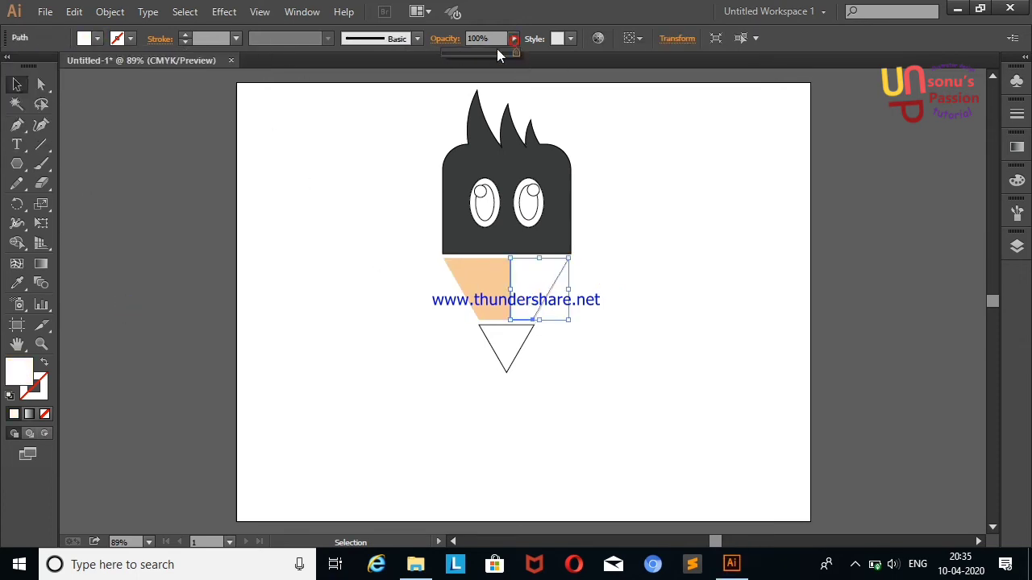
{"action": "left_click", "coordinate": [343, 149]}
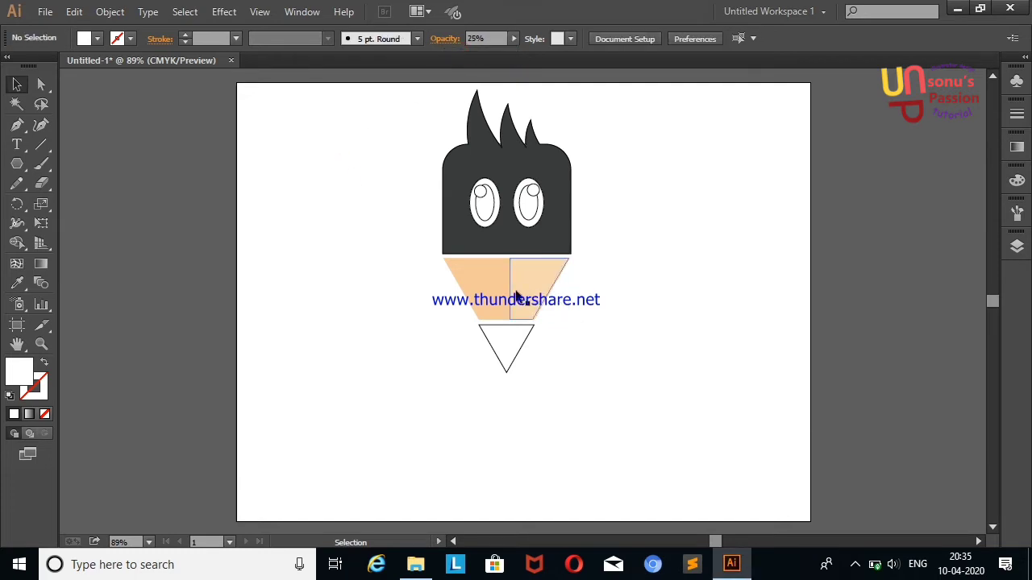
Recolour the original trapezoid to tan E0B285 beneath the translucent half.
{"action": "left_click", "coordinate": [488, 290]}
{"action": "left_click", "coordinate": [85, 38]}
{"action": "left_click", "coordinate": [102, 89]}
{"action": "left_click", "coordinate": [142, 290]}
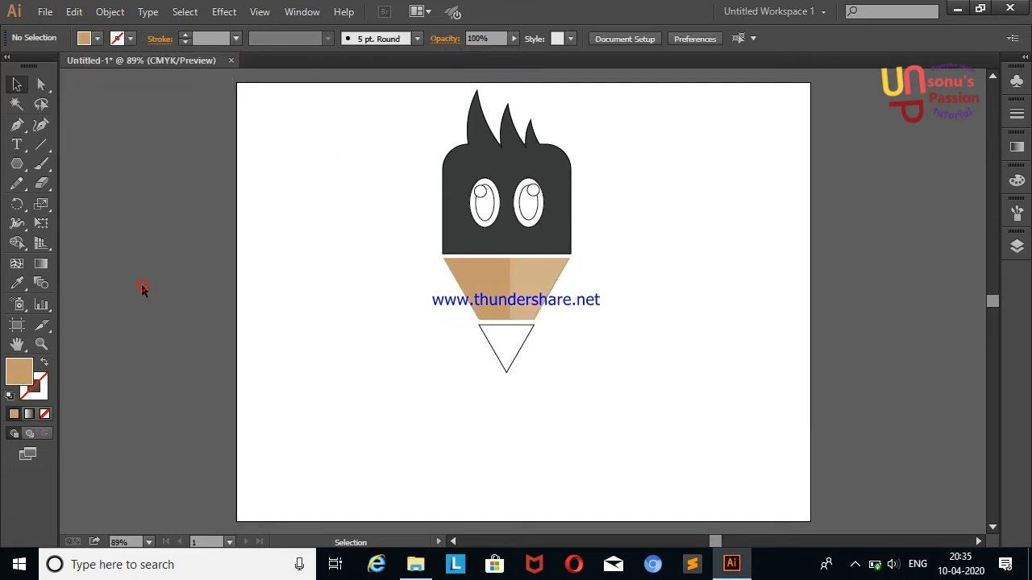
{"action": "left_click", "coordinate": [490, 292]}
{"action": "double_click", "coordinate": [19, 371]}
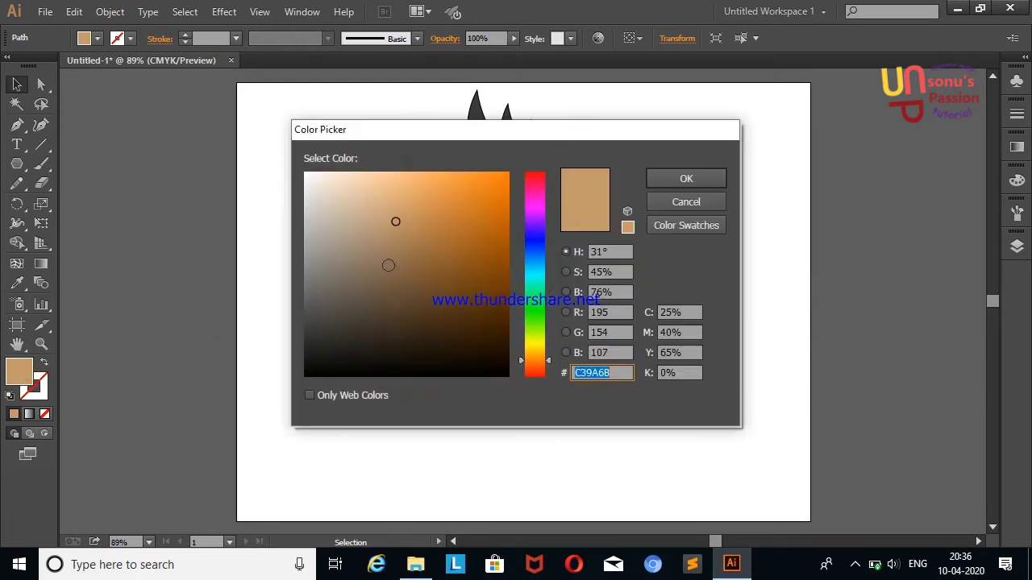
{"action": "left_click", "coordinate": [387, 197]}
{"action": "left_click", "coordinate": [686, 178]}
{"action": "left_click", "coordinate": [669, 246]}
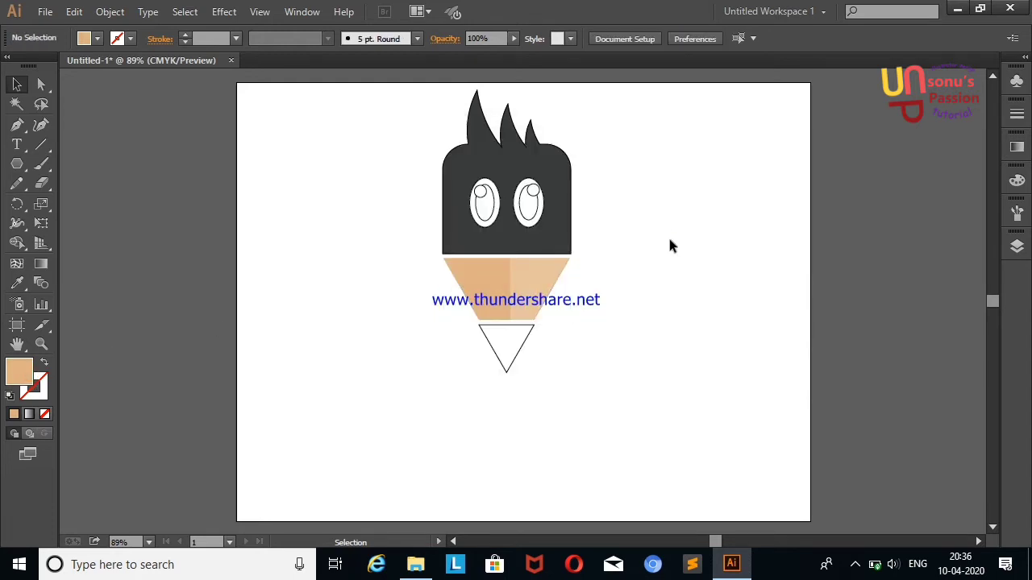
{"action": "left_click", "coordinate": [537, 298]}
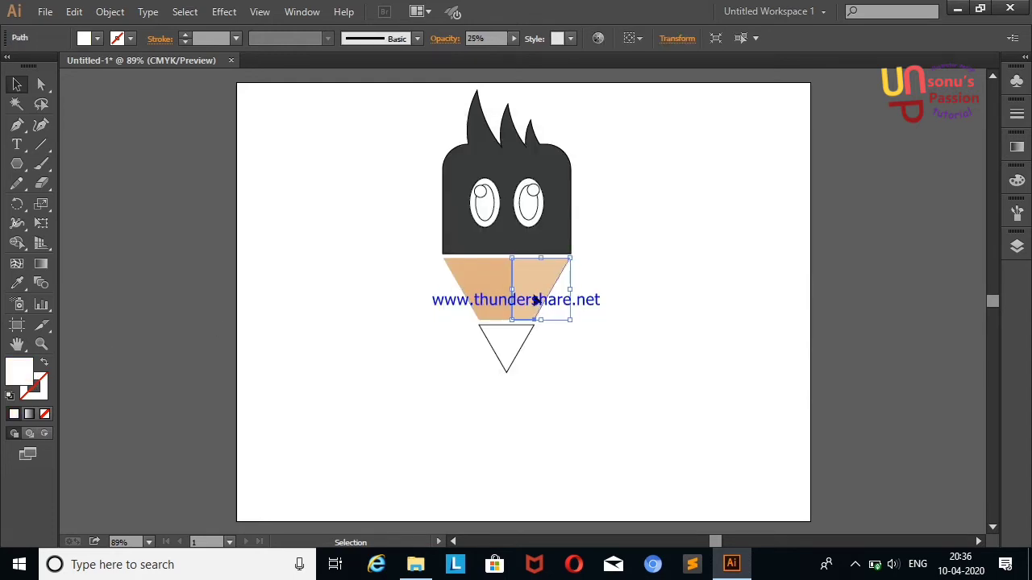
{"action": "left_click", "coordinate": [702, 271]}
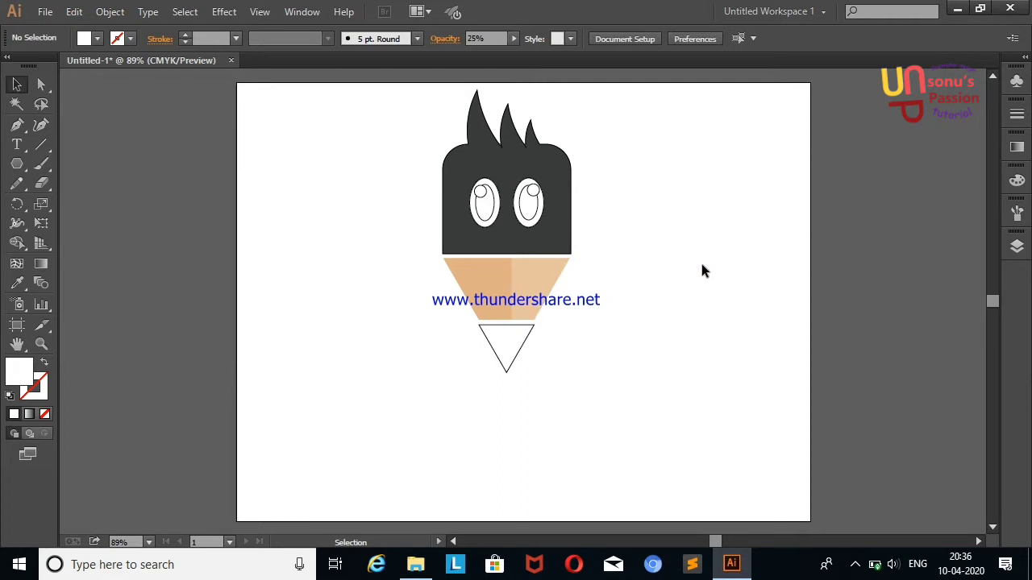
Fill both pupils black and copy the eye highlight to the right eye with no outline.
{"action": "left_click", "coordinate": [484, 211], "text": "shift"}
{"action": "left_click", "coordinate": [97, 38]}
{"action": "left_click", "coordinate": [65, 69]}
{"action": "left_click", "coordinate": [213, 321]}
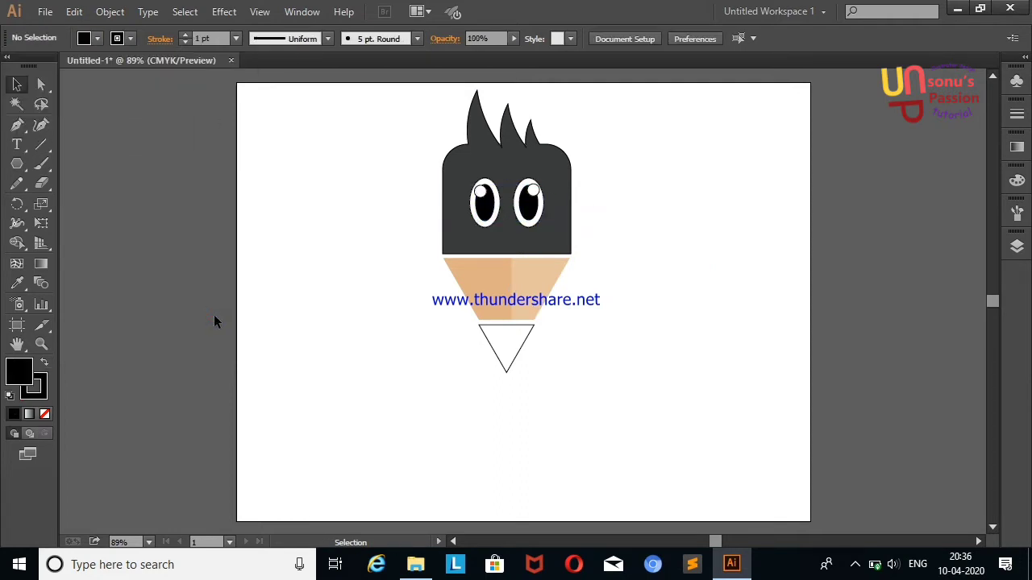
{"action": "left_click_drag", "start_coordinate": [480, 191], "coordinate": [533, 196]}
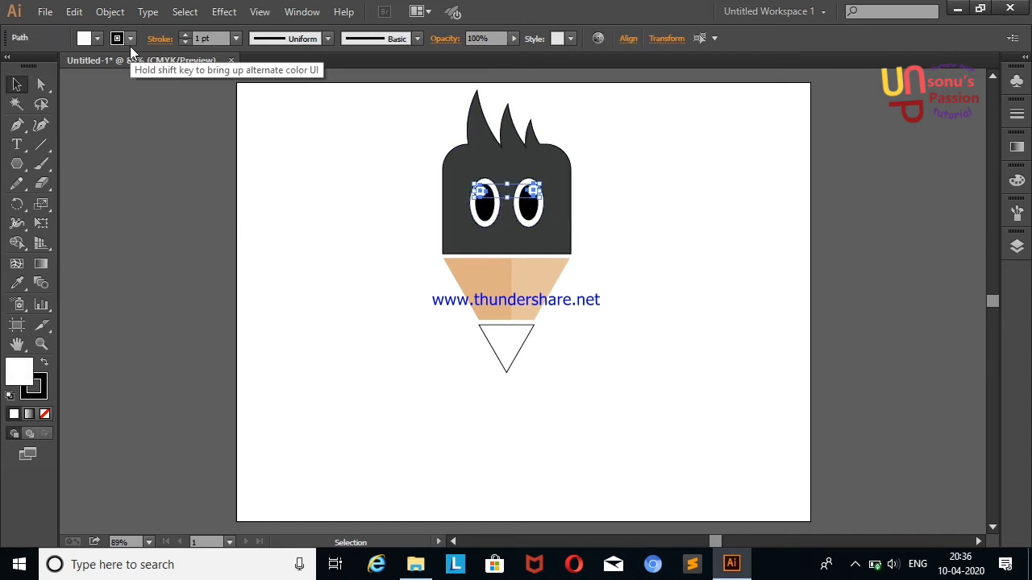
{"action": "left_click", "coordinate": [130, 38]}
{"action": "left_click", "coordinate": [15, 70]}
{"action": "left_click", "coordinate": [140, 298]}
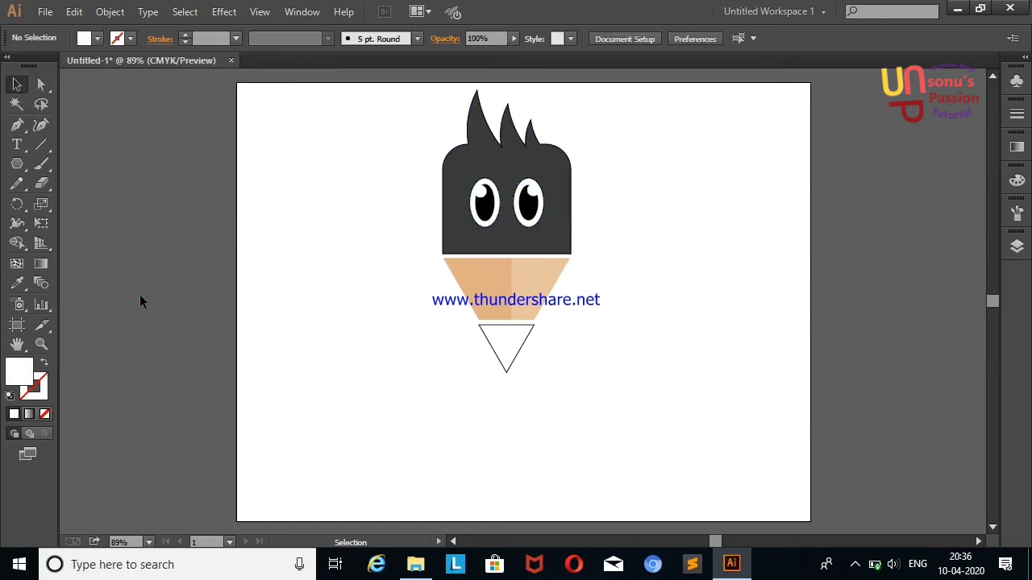
Fill the white pencil-tip triangle solid black.
{"action": "left_click", "coordinate": [490, 341]}
{"action": "left_click", "coordinate": [97, 38]}
{"action": "left_click", "coordinate": [64, 69]}
{"action": "left_click", "coordinate": [124, 257]}
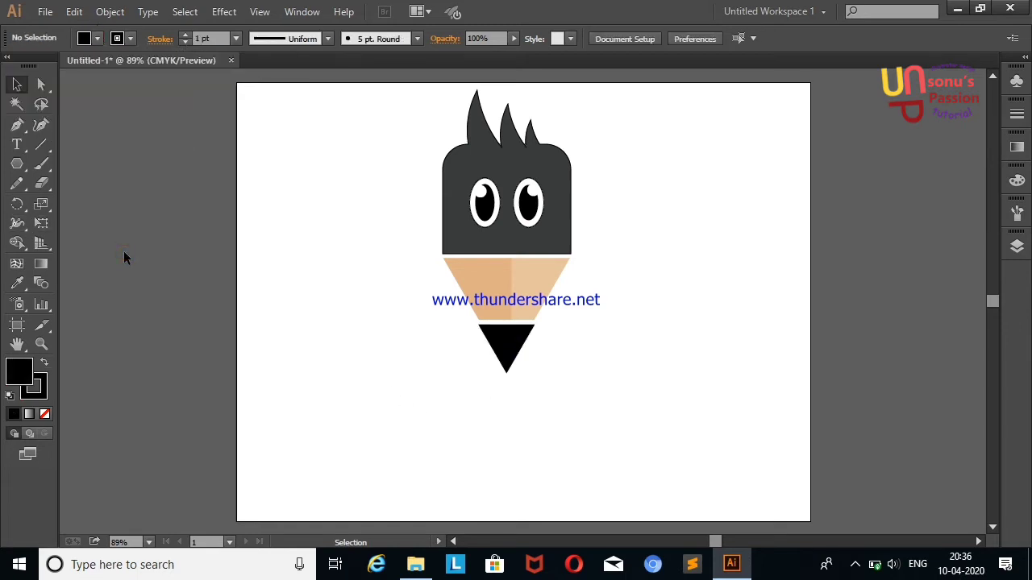
Paint a first smile stroke on the pencil body with the Paintbrush, then delete it.
{"action": "left_click", "coordinate": [41, 163]}
{"action": "left_click_drag", "start_coordinate": [479, 284], "coordinate": [527, 281]}
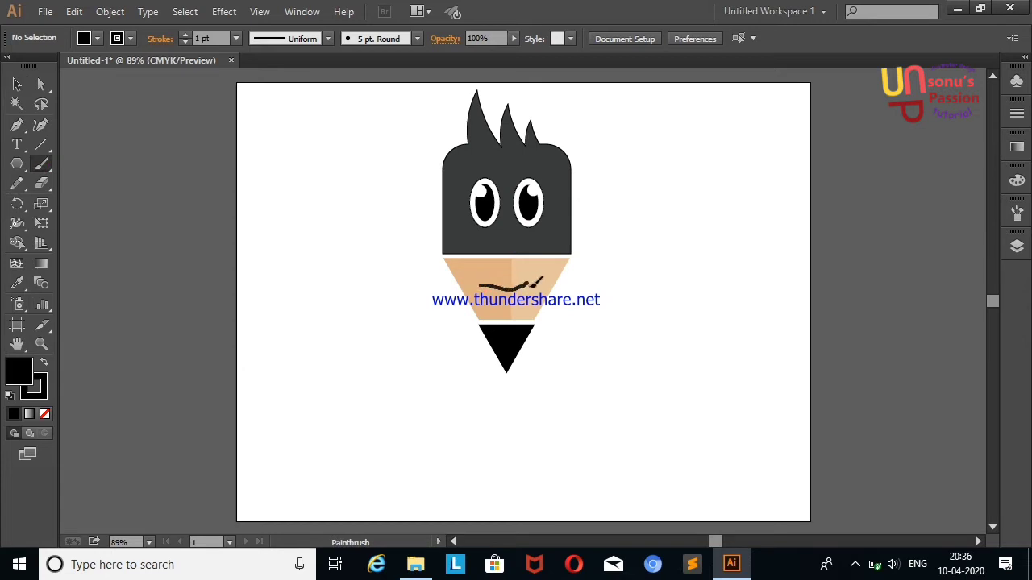
{"action": "left_click", "coordinate": [17, 84]}
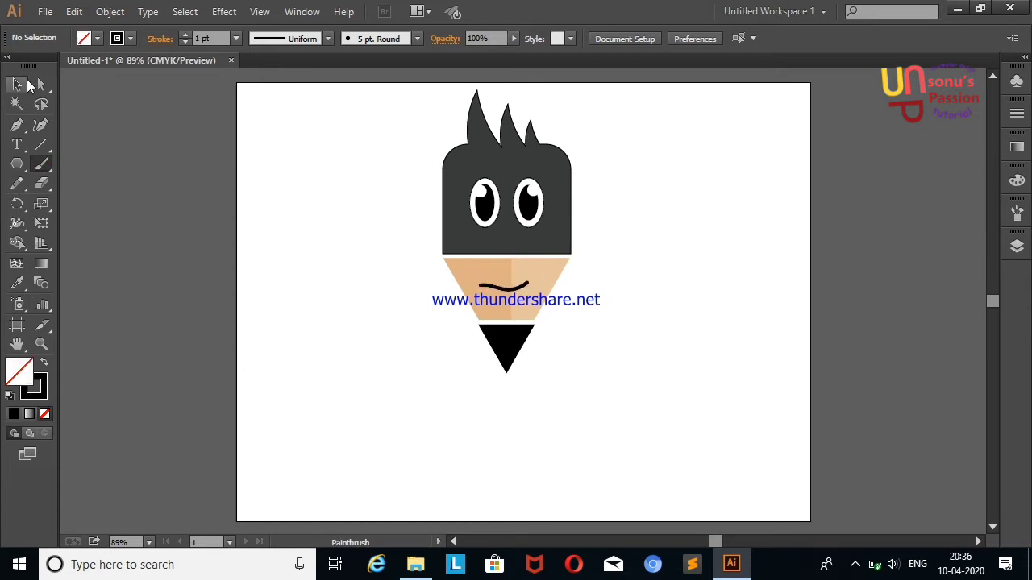
{"action": "left_click", "coordinate": [520, 284]}
{"action": "key", "text": "Delete"}
Paint a new curved smile, make its stroke white, and move it onto the pencil body.
{"action": "left_click", "coordinate": [41, 164]}
{"action": "left_click_drag", "start_coordinate": [117, 262], "coordinate": [165, 261]}
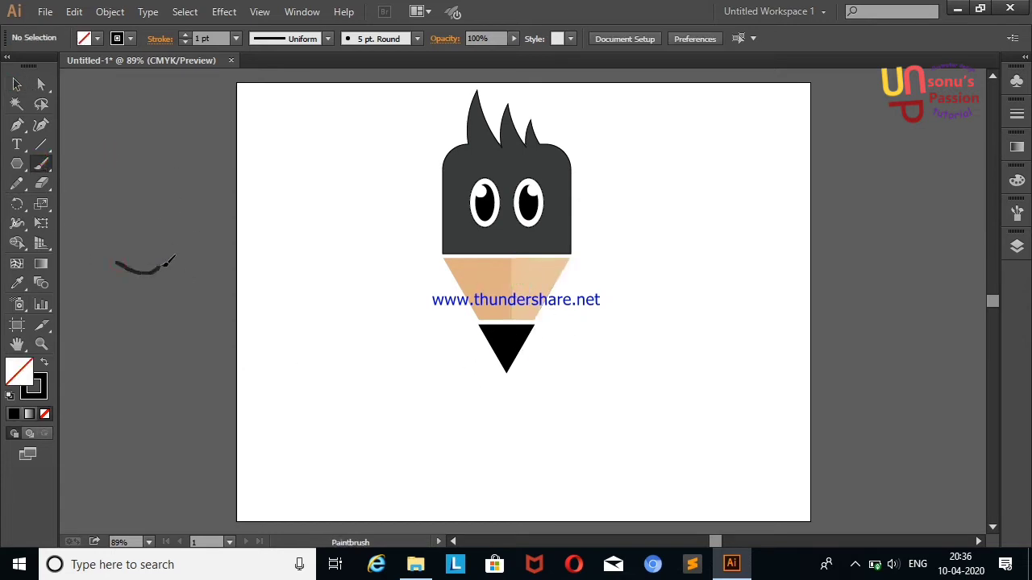
{"action": "left_click", "coordinate": [17, 84]}
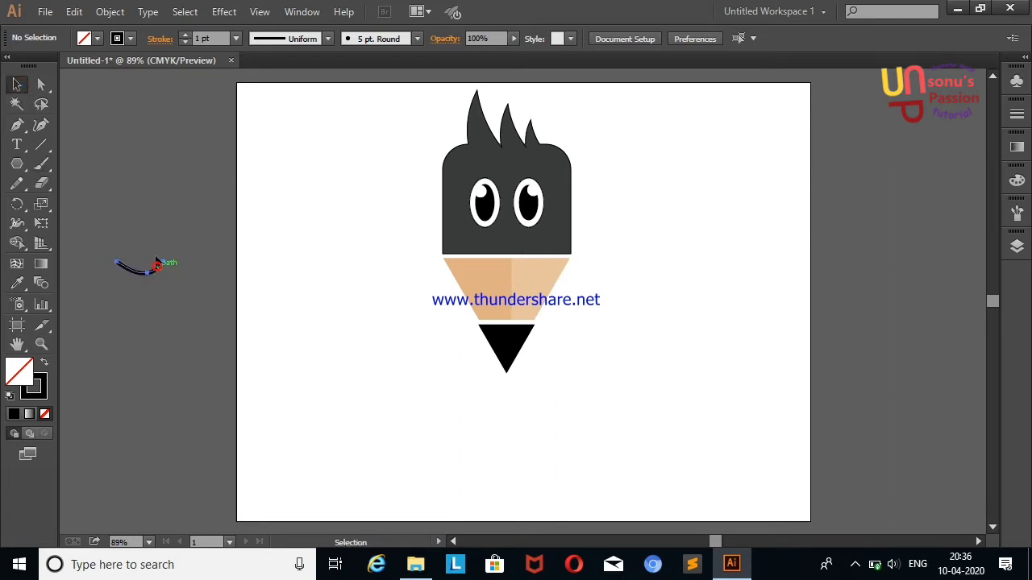
{"action": "left_click", "coordinate": [156, 261]}
{"action": "left_click", "coordinate": [117, 38]}
{"action": "left_click", "coordinate": [39, 69]}
{"action": "left_click", "coordinate": [74, 278]}
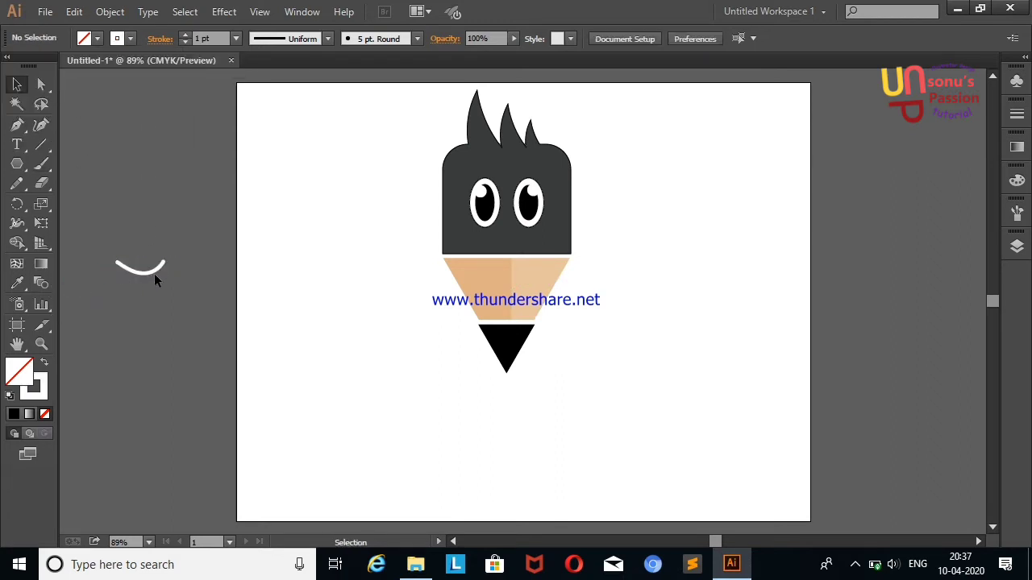
{"action": "left_click_drag", "start_coordinate": [155, 275], "coordinate": [520, 292]}
{"action": "left_click", "coordinate": [667, 301]}
Fill the pencil head and its flame-shaped hair with red.
{"action": "left_click", "coordinate": [565, 210]}
{"action": "left_click", "coordinate": [117, 38]}
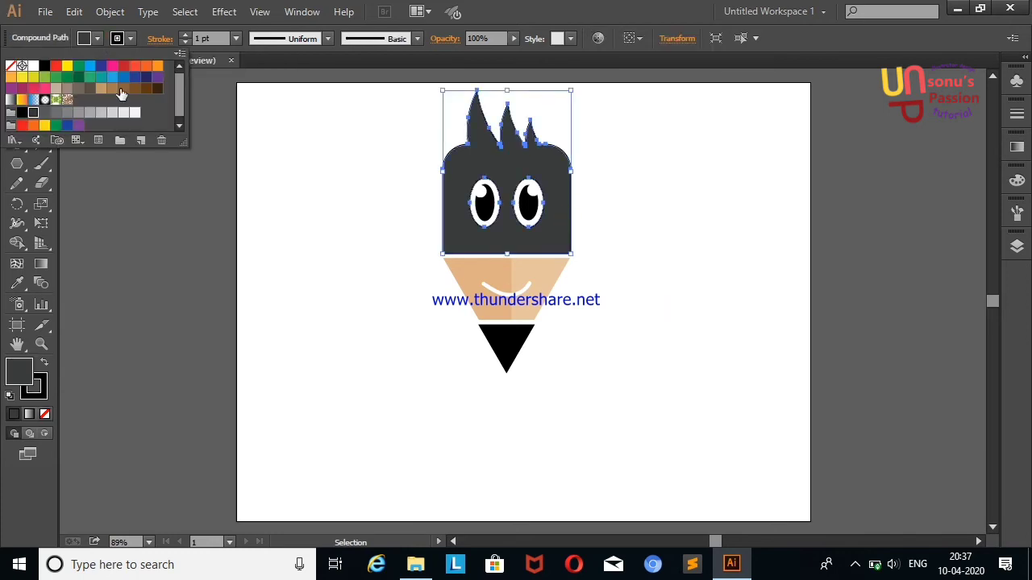
{"action": "left_click", "coordinate": [124, 68]}
{"action": "left_click", "coordinate": [164, 226]}
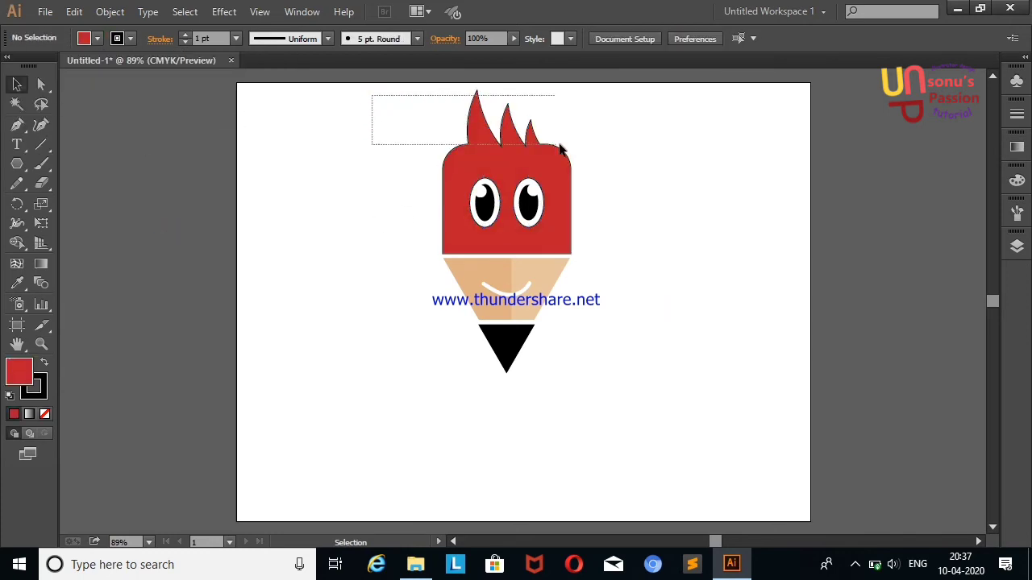
{"action": "left_click_drag", "start_coordinate": [373, 94], "coordinate": [559, 148]}
{"action": "left_click", "coordinate": [96, 38]}
{"action": "left_click", "coordinate": [121, 239]}
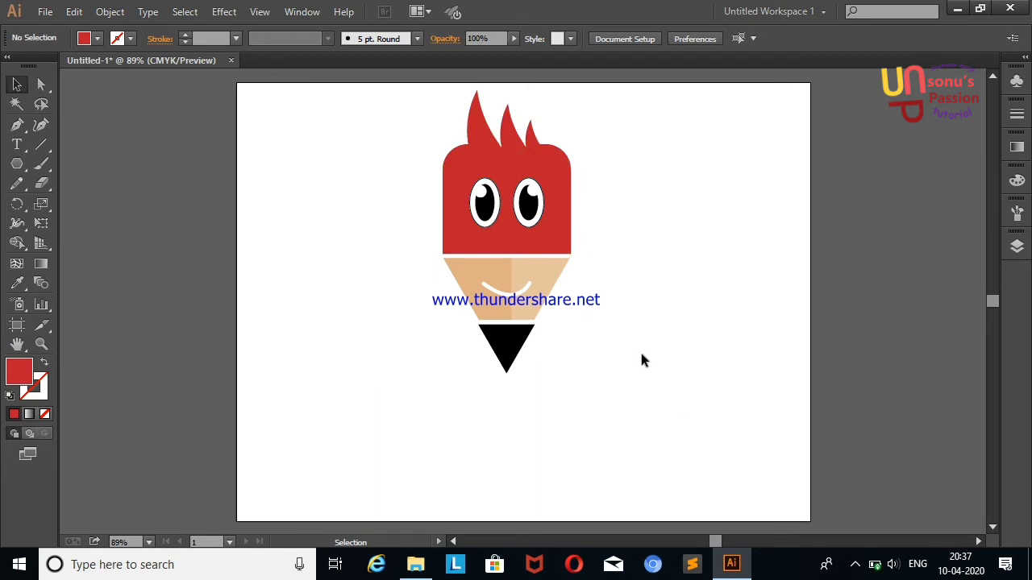
{"action": "left_click", "coordinate": [17, 144]}
{"action": "type", "text": "Creative Art"}
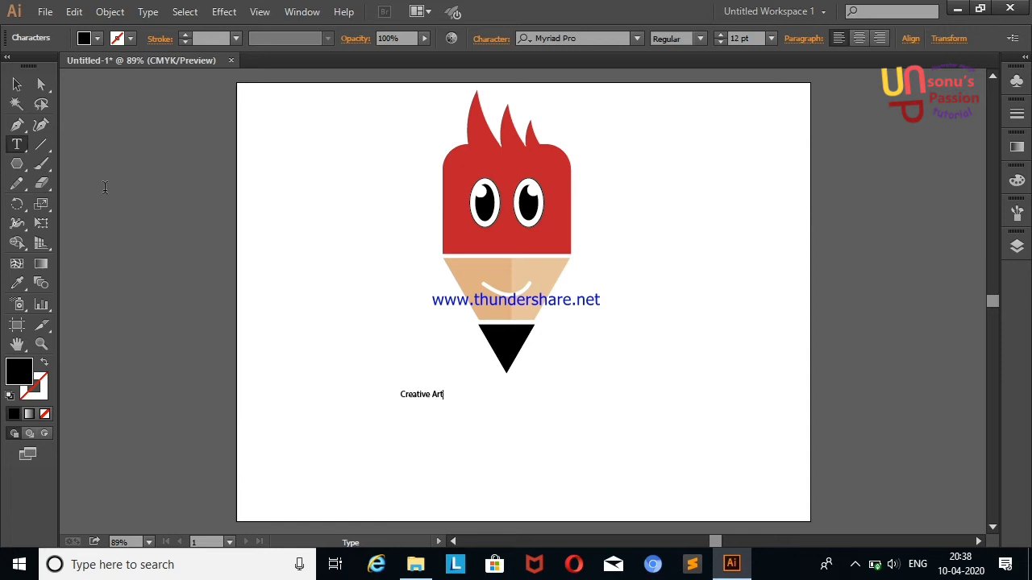
Select the finished Creative Art caption with the Selection tool.
{"action": "left_click", "coordinate": [17, 84]}
{"action": "left_click", "coordinate": [438, 397]}
Enlarge the Creative Art caption and try Microsoft Himalaya and a Japanese gothic font.
{"action": "mouse_move", "coordinate": [442, 403]}
{"action": "left_mouse_down"}
{"action": "mouse_move", "coordinate": [534, 460]}
{"action": "mouse_move", "coordinate": [582, 435]}
{"action": "mouse_move", "coordinate": [541, 405]}
{"action": "left_mouse_up"}
{"action": "left_click", "coordinate": [691, 329]}
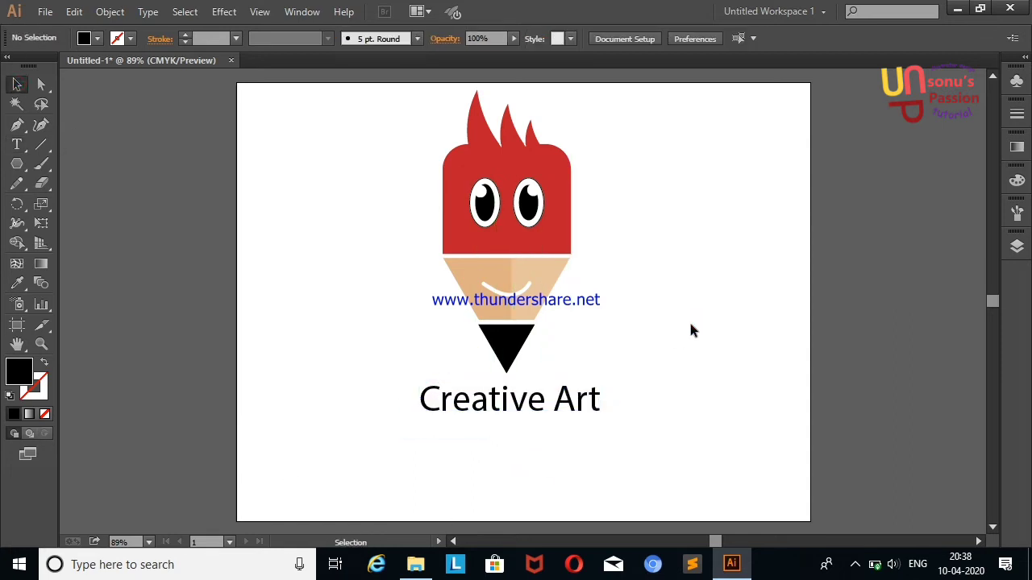
{"action": "left_click", "coordinate": [576, 398]}
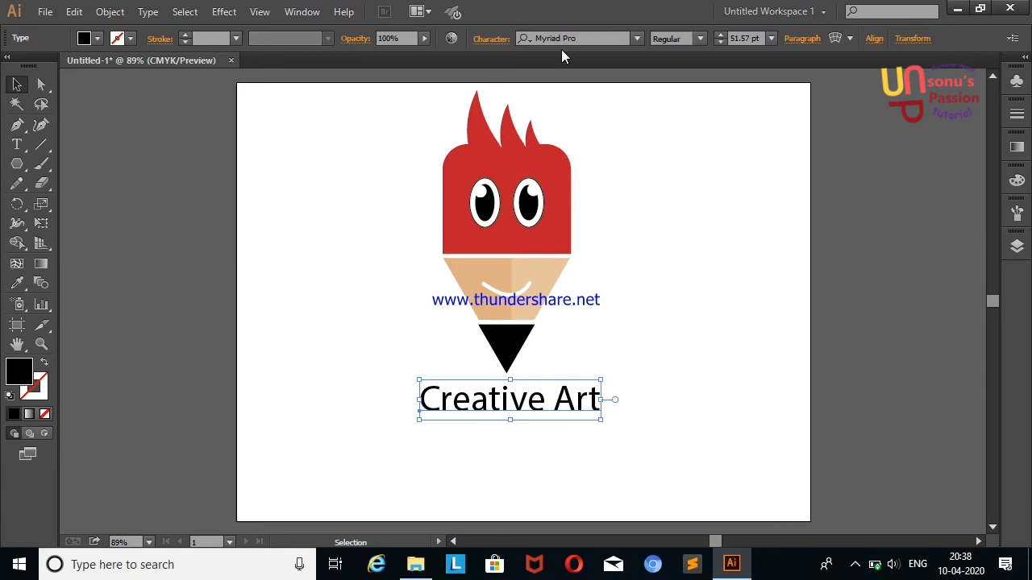
{"action": "left_click", "coordinate": [637, 38]}
{"action": "left_click", "coordinate": [725, 131]}
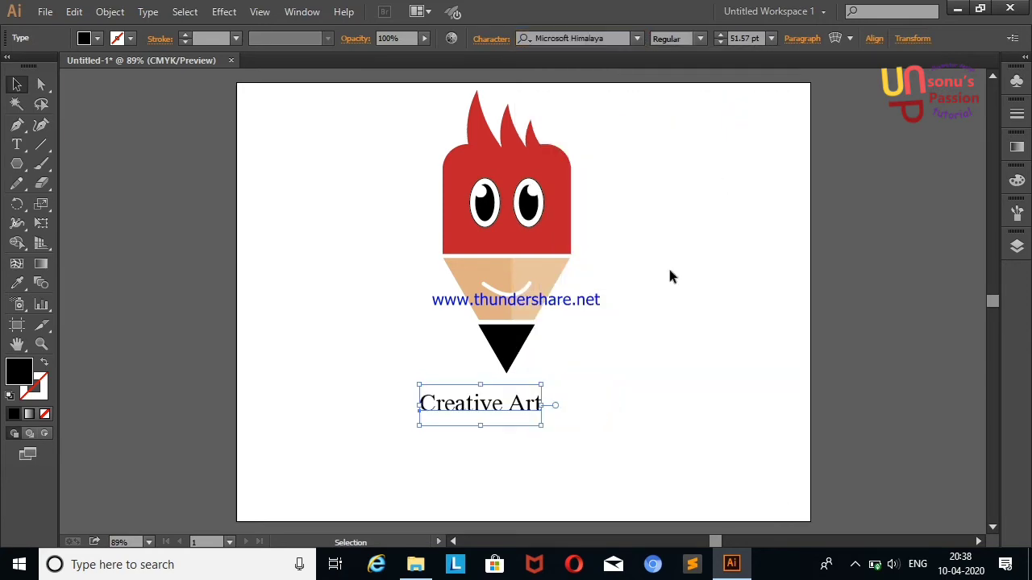
{"action": "left_click", "coordinate": [637, 37]}
{"action": "left_click_drag", "start_coordinate": [781, 234], "coordinate": [781, 378]}
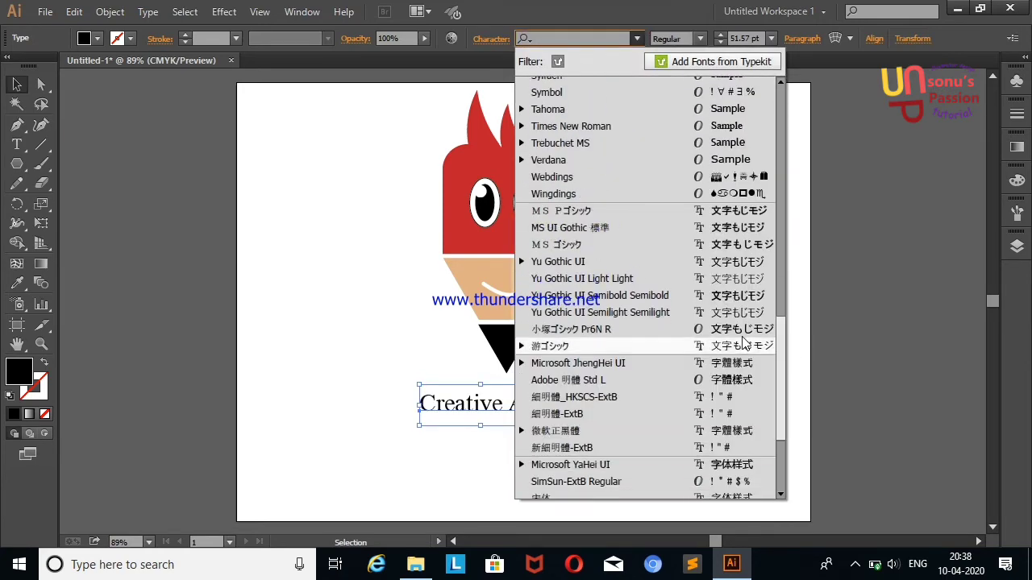
{"action": "left_click", "coordinate": [740, 338]}
{"action": "left_click_drag", "start_coordinate": [580, 403], "coordinate": [570, 403]}
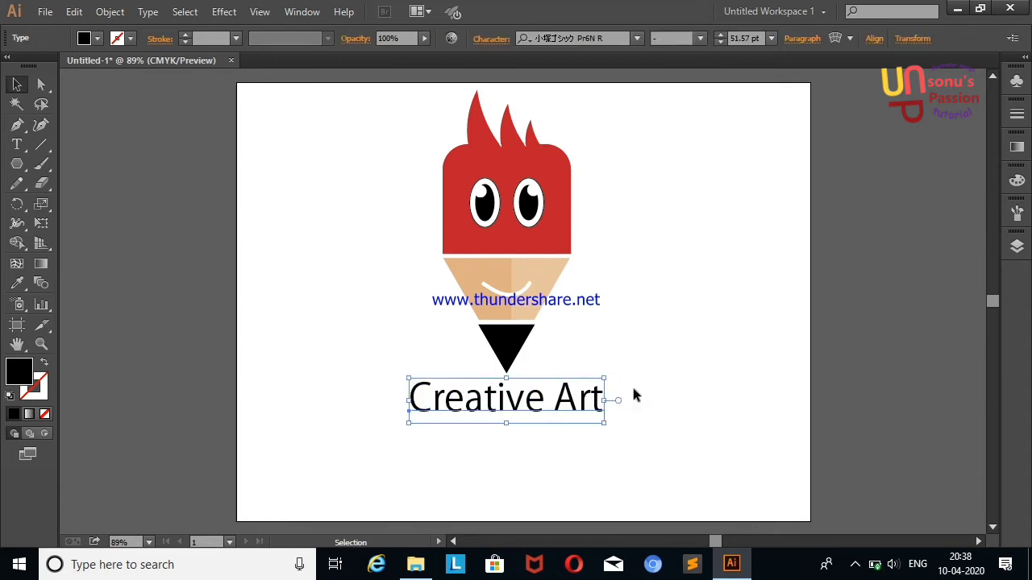
Set the word Art in the Impact font.
{"action": "key", "text": "t"}
{"action": "double_click", "coordinate": [579, 397]}
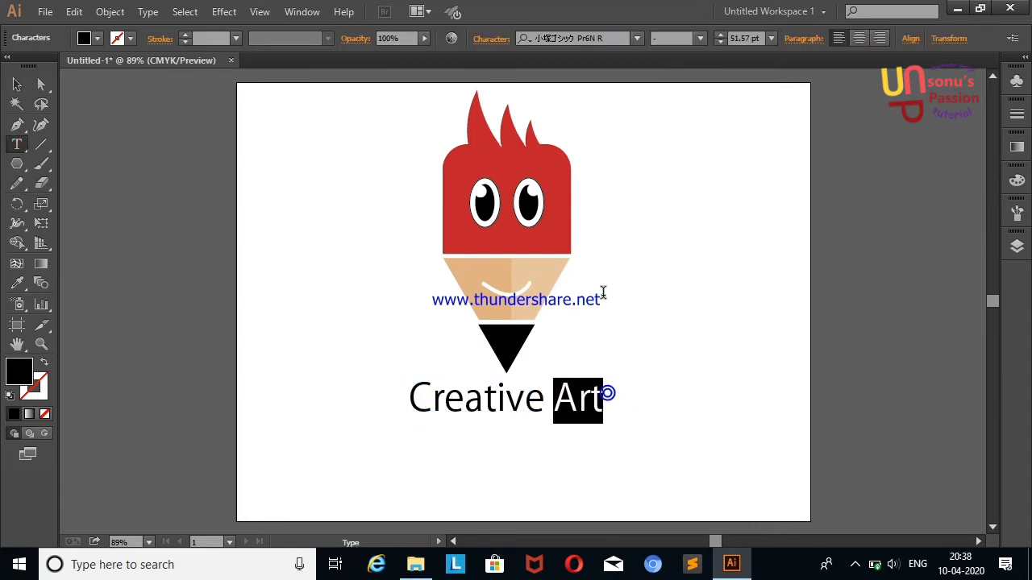
{"action": "left_click_drag", "start_coordinate": [612, 390], "coordinate": [555, 391]}
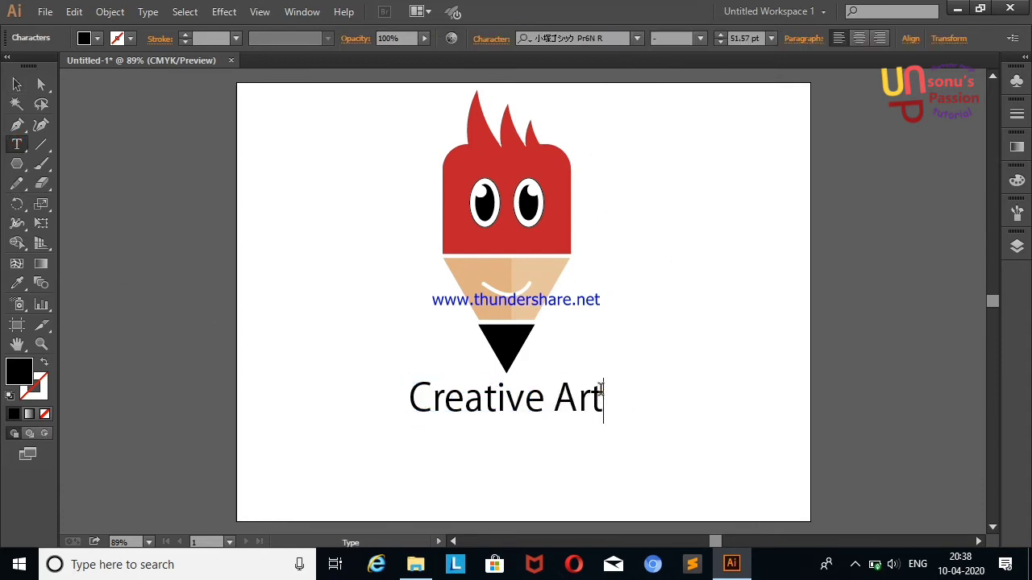
{"action": "left_click", "coordinate": [637, 39]}
{"action": "scroll", "coordinate": [725, 242], "scroll_direction": "up", "scroll_amount": 10}
{"action": "left_click", "coordinate": [734, 179]}
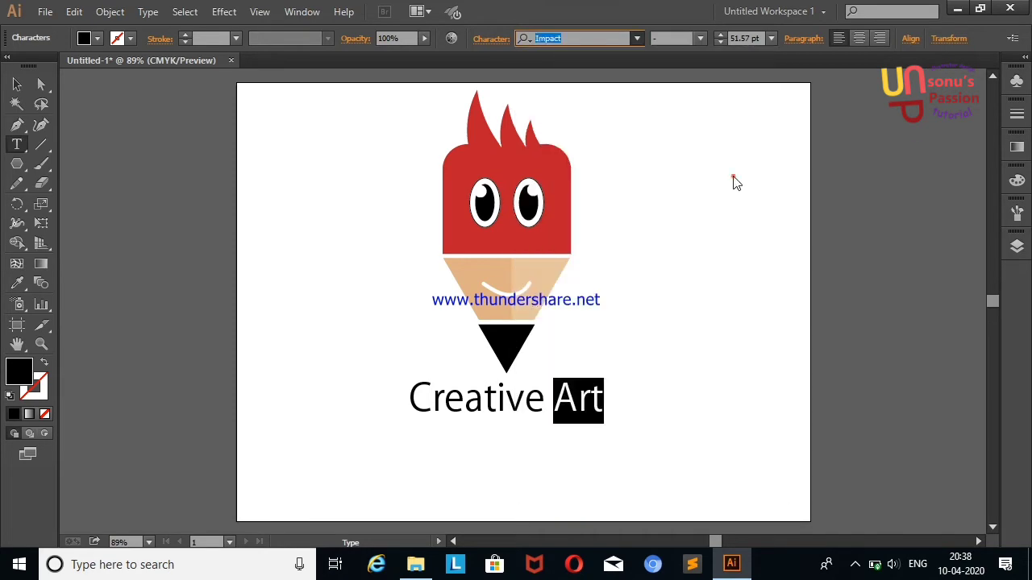
Set the word Creative in the Segoe Script font.
{"action": "left_click", "coordinate": [16, 84]}
{"action": "left_click", "coordinate": [520, 413]}
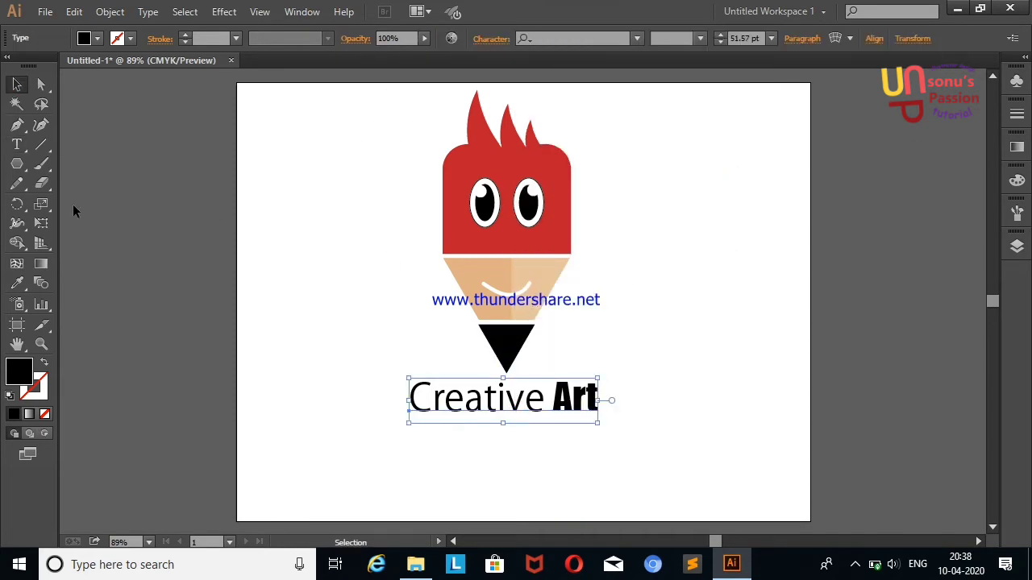
{"action": "left_click", "coordinate": [16, 144]}
{"action": "left_click_drag", "start_coordinate": [547, 397], "coordinate": [409, 399]}
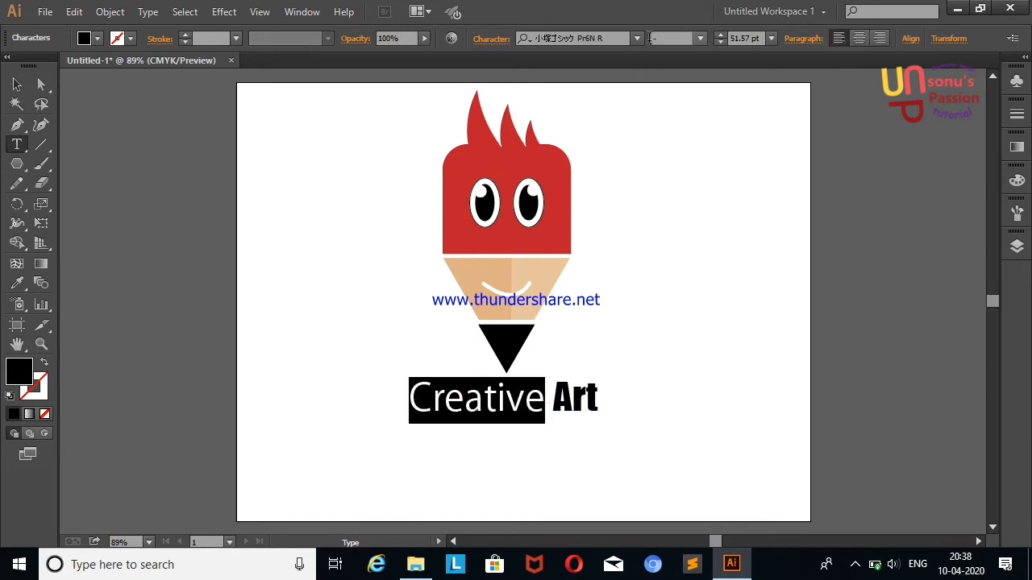
{"action": "left_click", "coordinate": [637, 39]}
{"action": "left_click", "coordinate": [734, 135]}
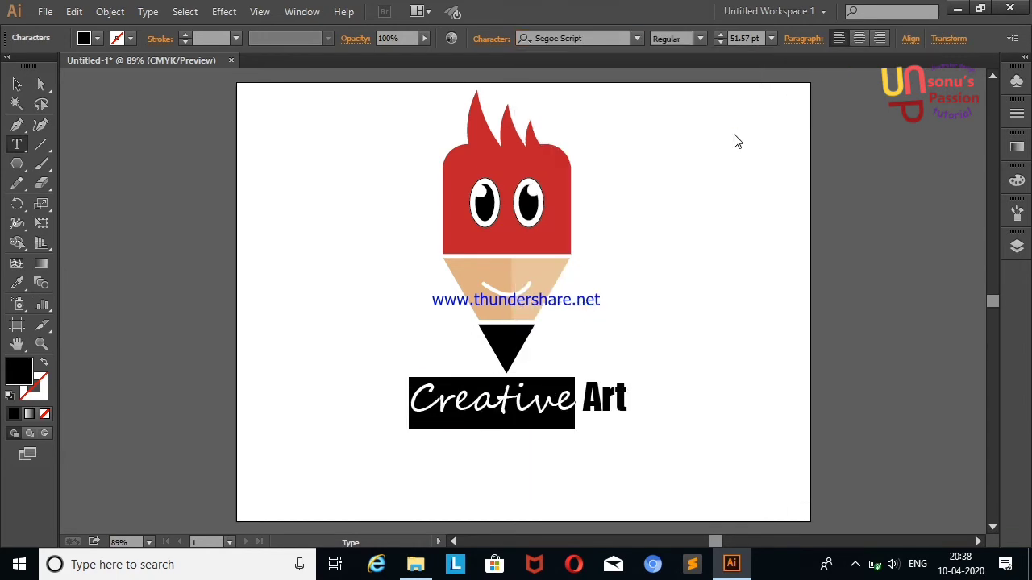
{"action": "key", "text": "Left"}
Shrink the Creative Art caption slightly.
{"action": "left_click", "coordinate": [20, 83]}
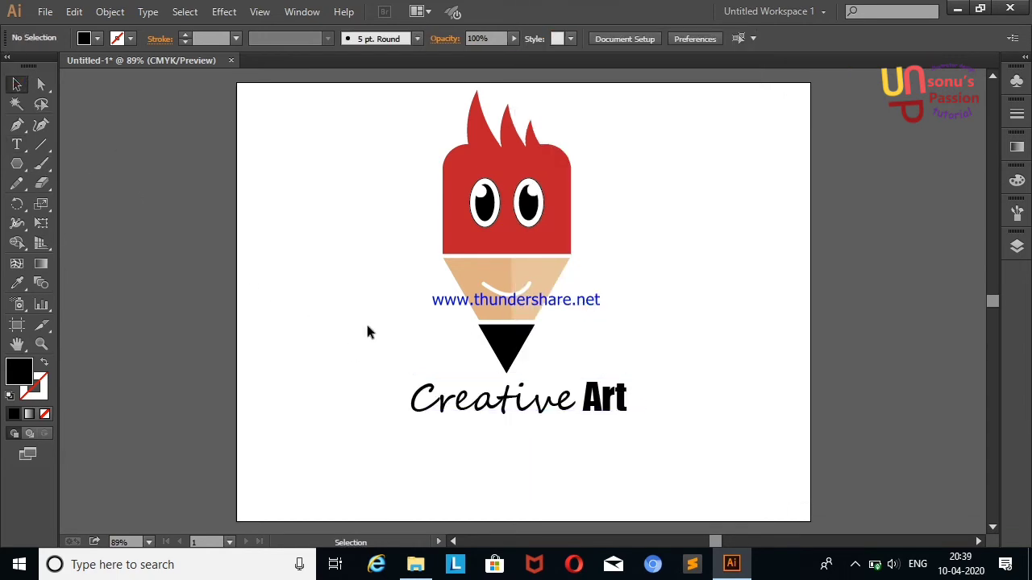
{"action": "left_click", "coordinate": [588, 418]}
{"action": "left_click_drag", "start_coordinate": [628, 429], "coordinate": [601, 412]}
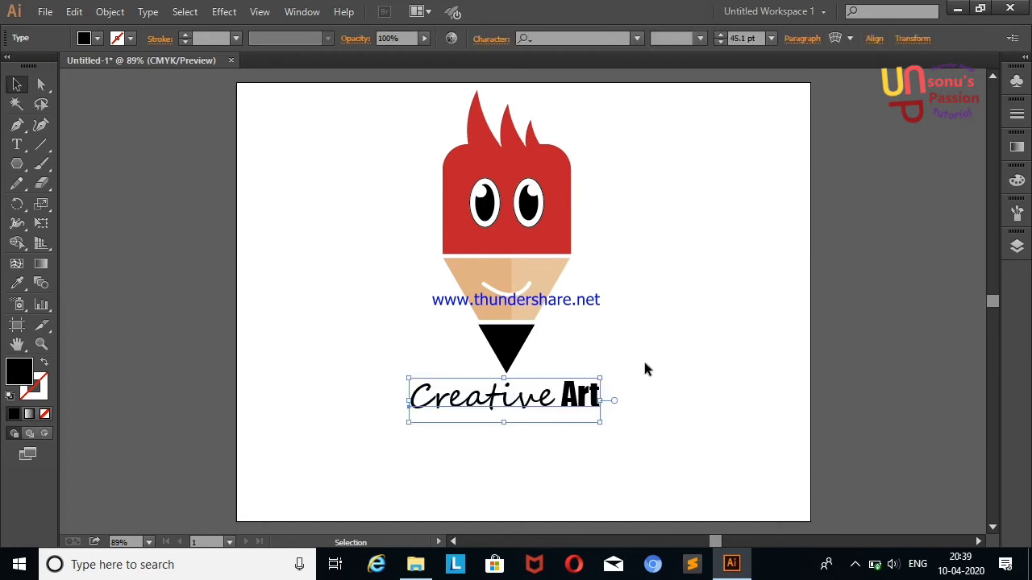
{"action": "left_click", "coordinate": [643, 354]}
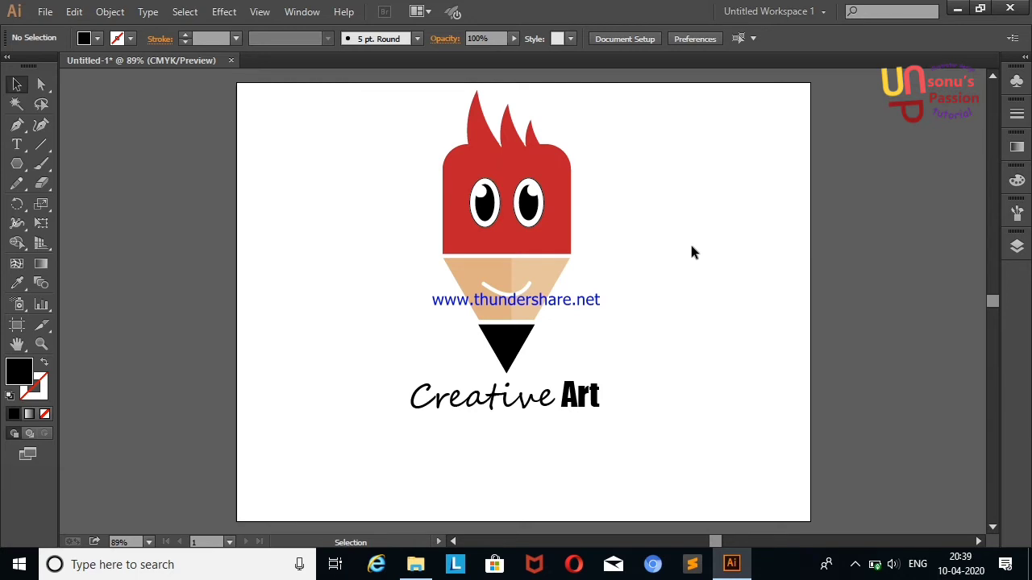
Fill the pencil body orange after trying yellow.
{"action": "left_click", "coordinate": [473, 276]}
{"action": "left_click", "coordinate": [97, 39]}
{"action": "left_click", "coordinate": [32, 86]}
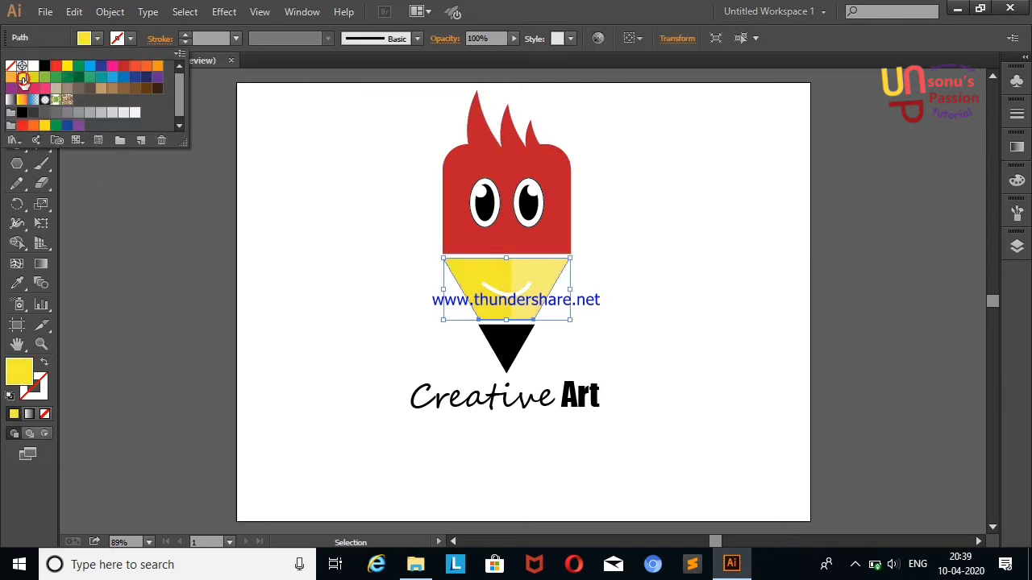
{"action": "left_click", "coordinate": [142, 254]}
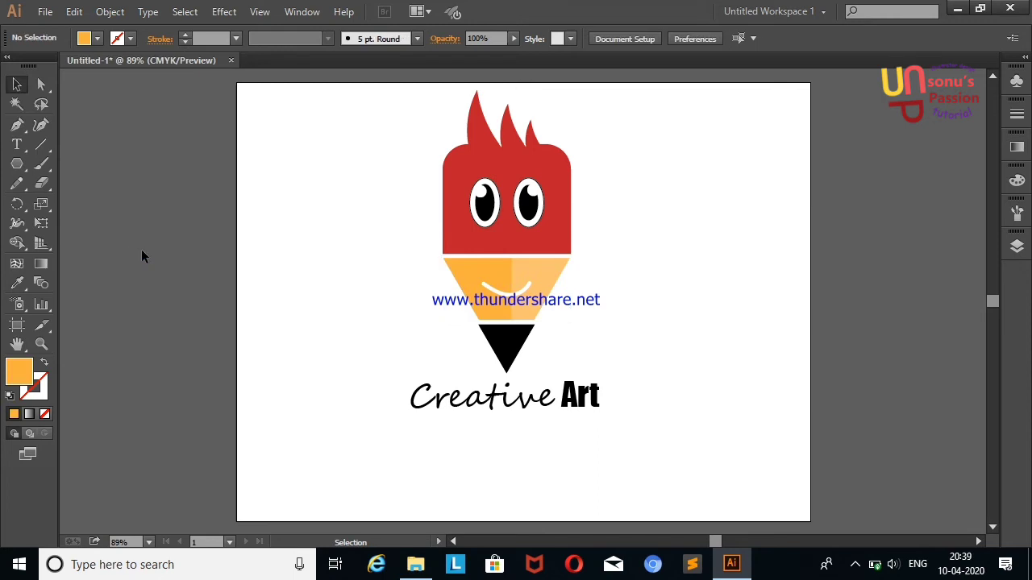
Replace the tip triangle with a copy split horizontally in two by the Eraser.
{"action": "left_click_drag", "start_coordinate": [495, 358], "coordinate": [721, 308]}
{"action": "left_click", "coordinate": [41, 183]}
{"action": "left_click", "coordinate": [17, 83]}
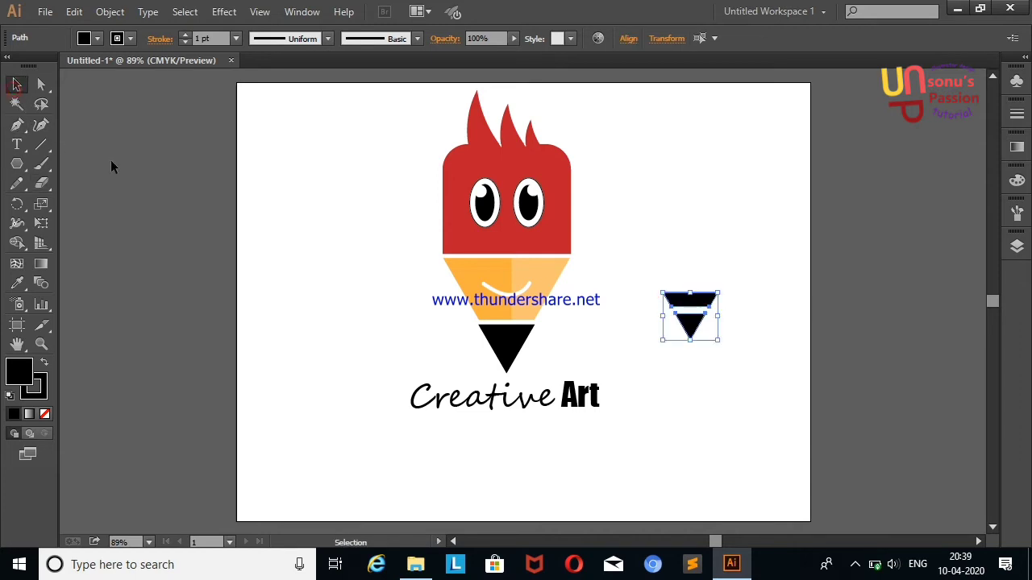
{"action": "left_click", "coordinate": [648, 321]}
{"action": "left_click_drag", "start_coordinate": [525, 344], "coordinate": [313, 341]}
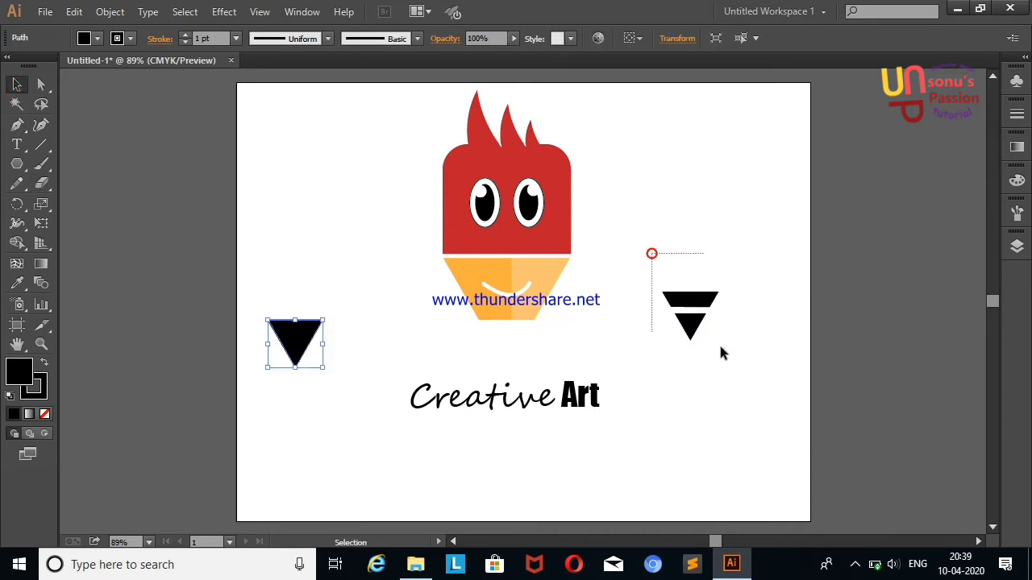
{"action": "mouse_move", "coordinate": [687, 310]}
{"action": "left_mouse_down"}
{"action": "mouse_move", "coordinate": [520, 352]}
{"action": "mouse_move", "coordinate": [503, 344]}
{"action": "left_mouse_up"}
{"action": "left_click", "coordinate": [643, 250]}
{"action": "left_click", "coordinate": [292, 342]}
{"action": "key", "text": "Delete"}
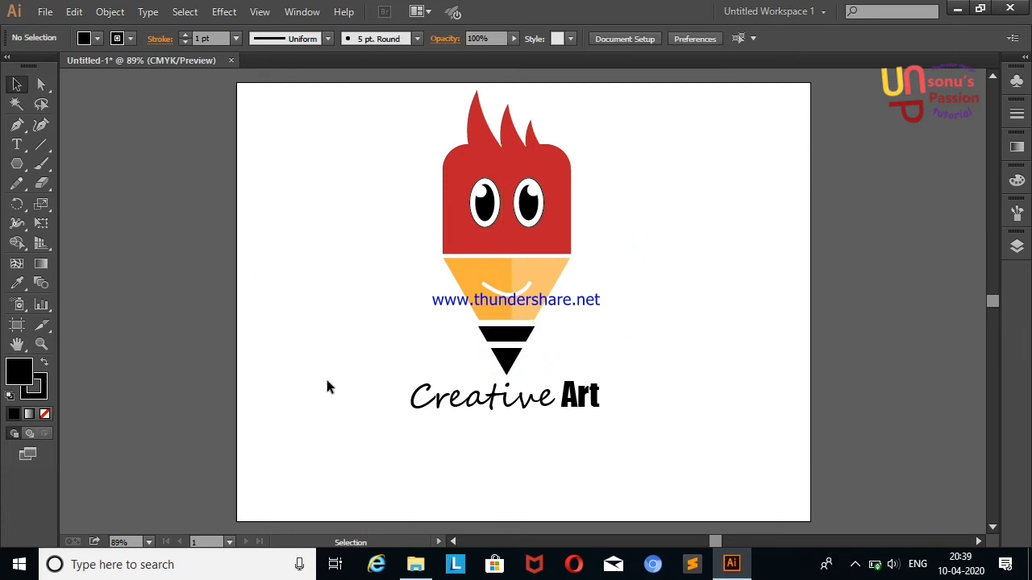
{"action": "left_click", "coordinate": [41, 183]}
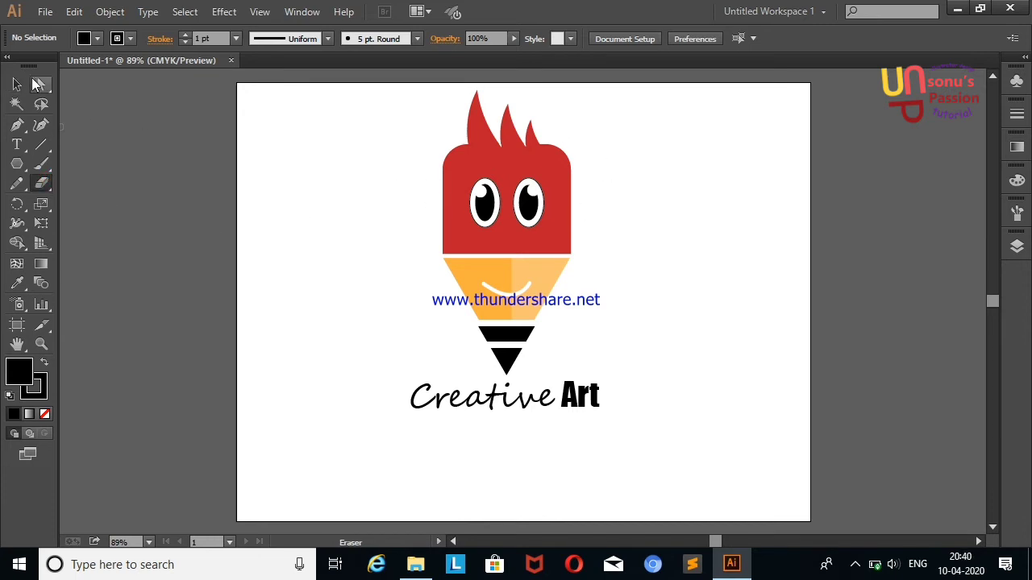
{"action": "left_click", "coordinate": [17, 84]}
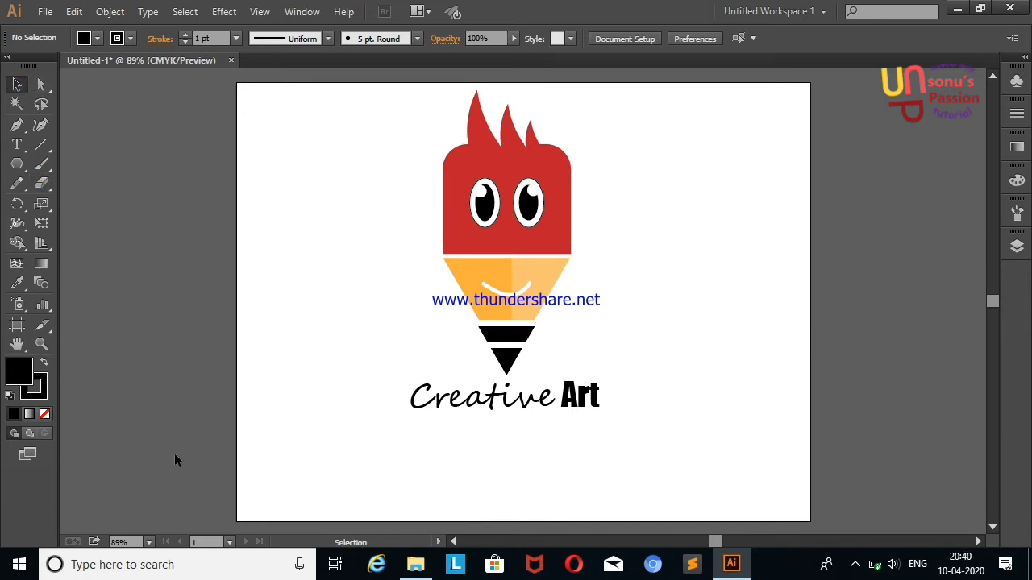
Fill the tip's top band dark grey and remove its outline.
{"action": "left_click", "coordinate": [506, 334]}
{"action": "left_click", "coordinate": [88, 38]}
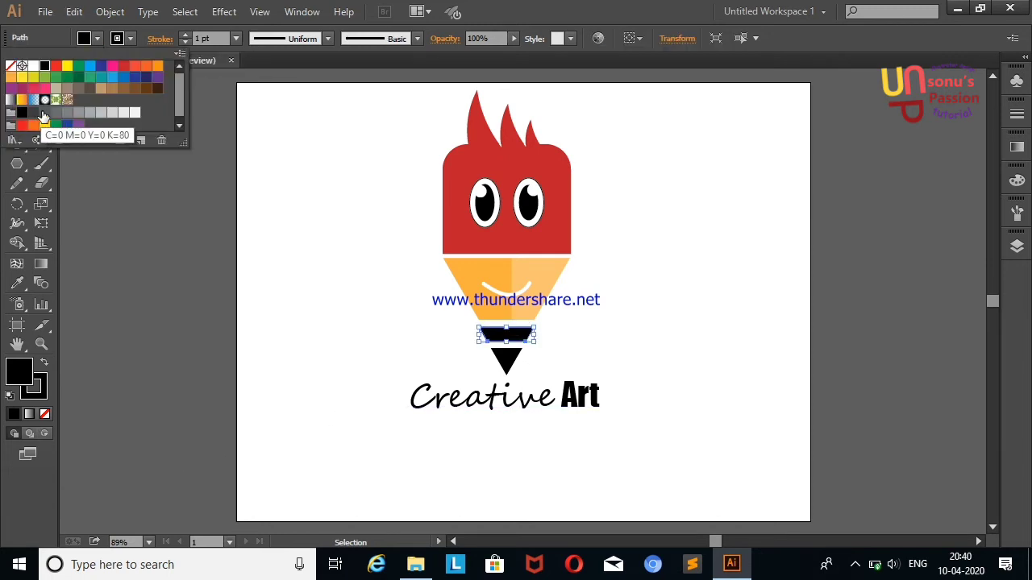
{"action": "left_click", "coordinate": [65, 112]}
{"action": "left_click", "coordinate": [109, 297]}
{"action": "left_click", "coordinate": [520, 337]}
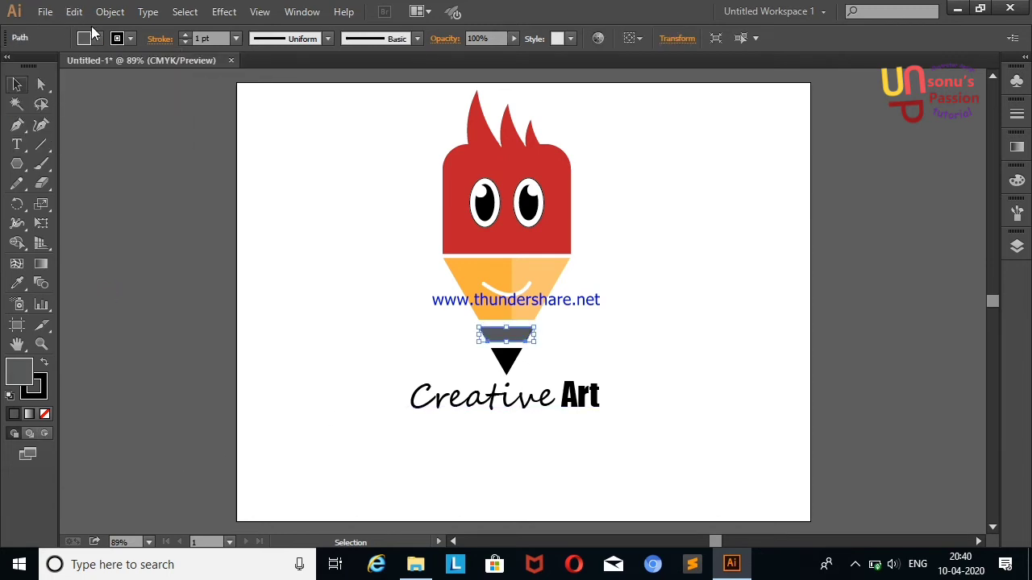
{"action": "left_click", "coordinate": [89, 38]}
{"action": "left_click", "coordinate": [33, 113]}
{"action": "left_click", "coordinate": [157, 311]}
{"action": "left_click", "coordinate": [507, 334]}
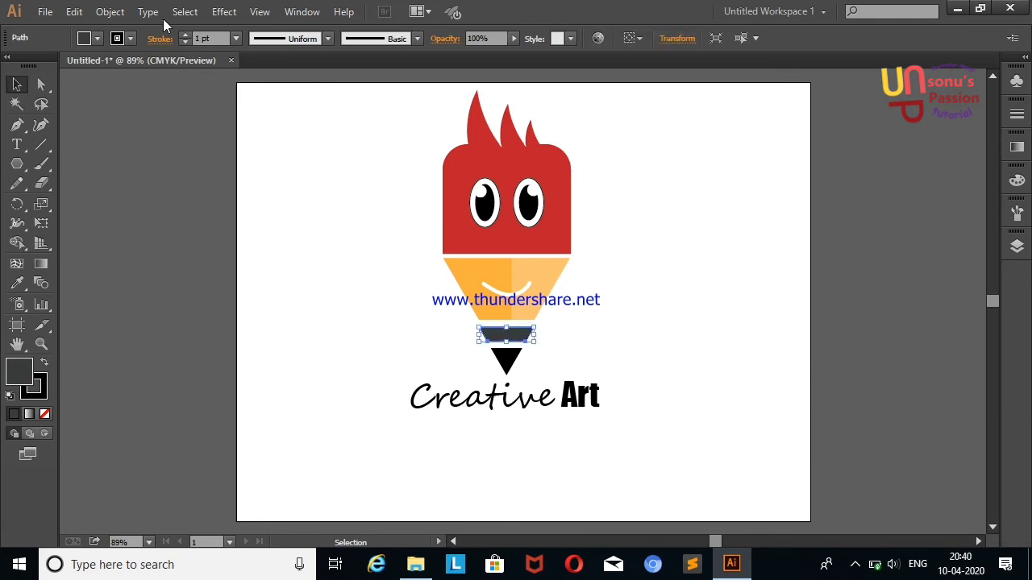
{"action": "left_click", "coordinate": [89, 38]}
{"action": "left_click", "coordinate": [11, 65]}
{"action": "left_click", "coordinate": [161, 276]}
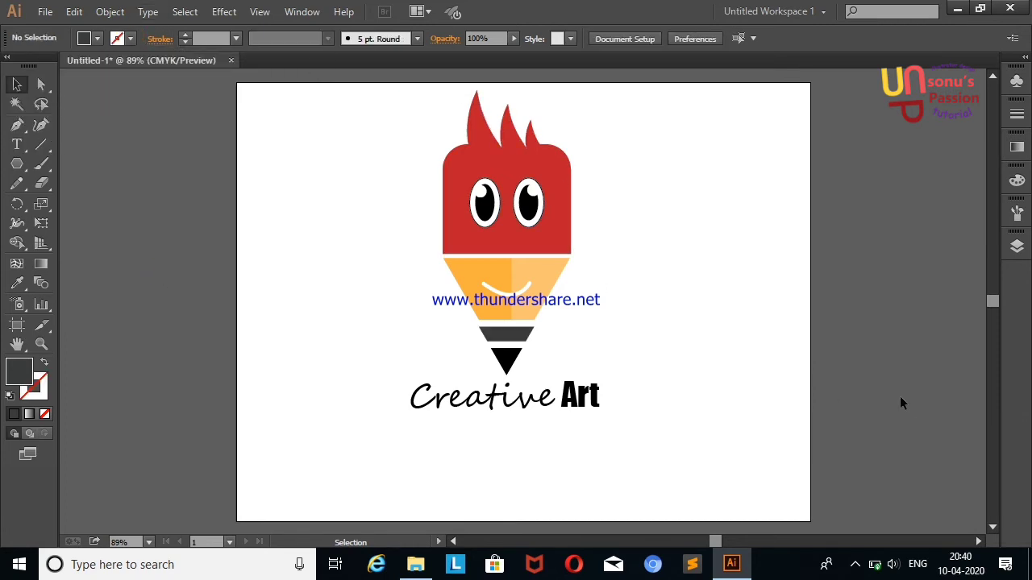
Type the 'design school' tagline and place it centred beneath Creative Art.
{"action": "left_click", "coordinate": [16, 144]}
{"action": "type", "text": "design school"}
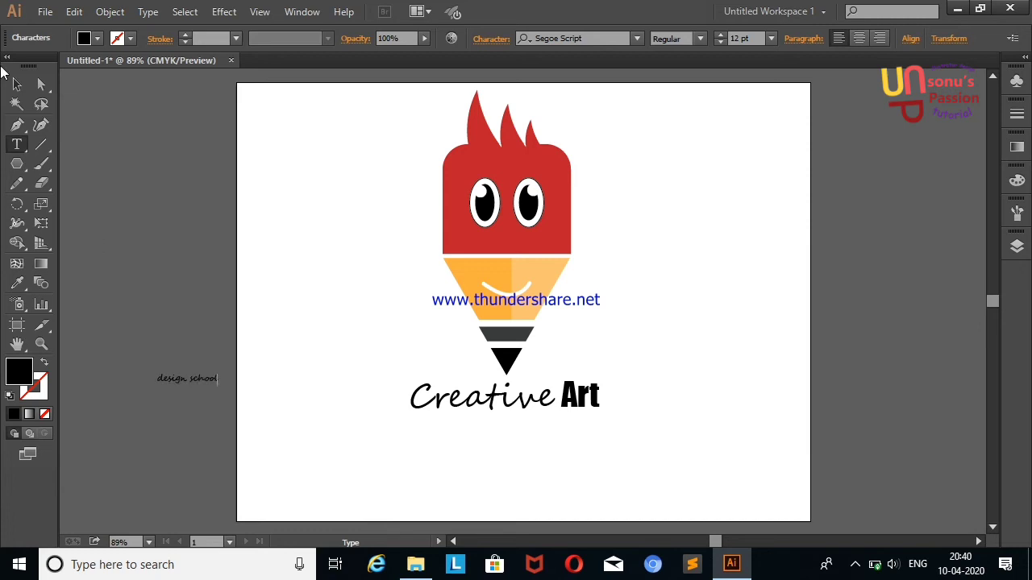
{"action": "left_click", "coordinate": [16, 84]}
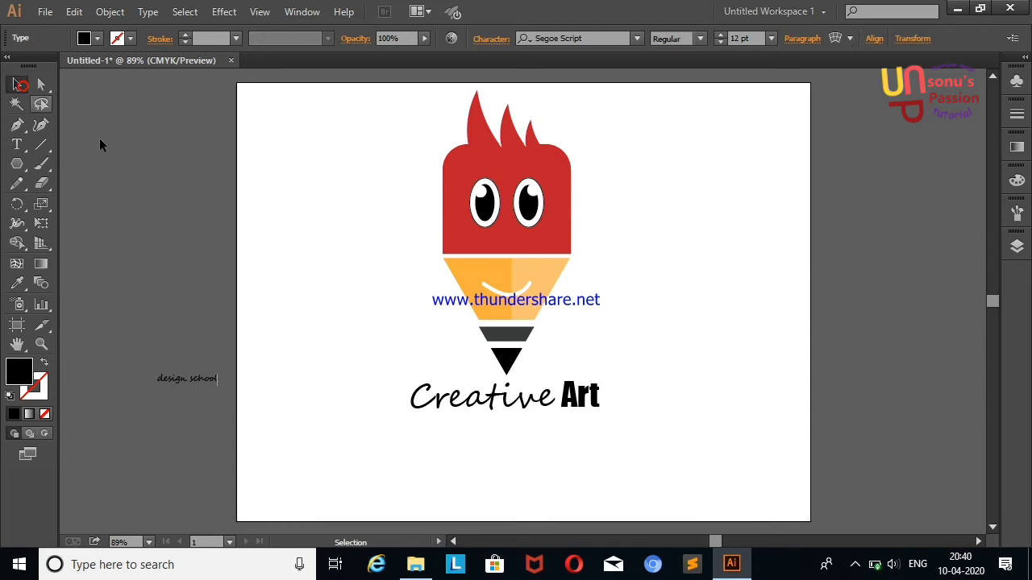
{"action": "left_click", "coordinate": [202, 381]}
{"action": "mouse_move", "coordinate": [217, 387]}
{"action": "left_mouse_down"}
{"action": "mouse_move", "coordinate": [232, 398]}
{"action": "mouse_move", "coordinate": [574, 428]}
{"action": "left_mouse_up"}
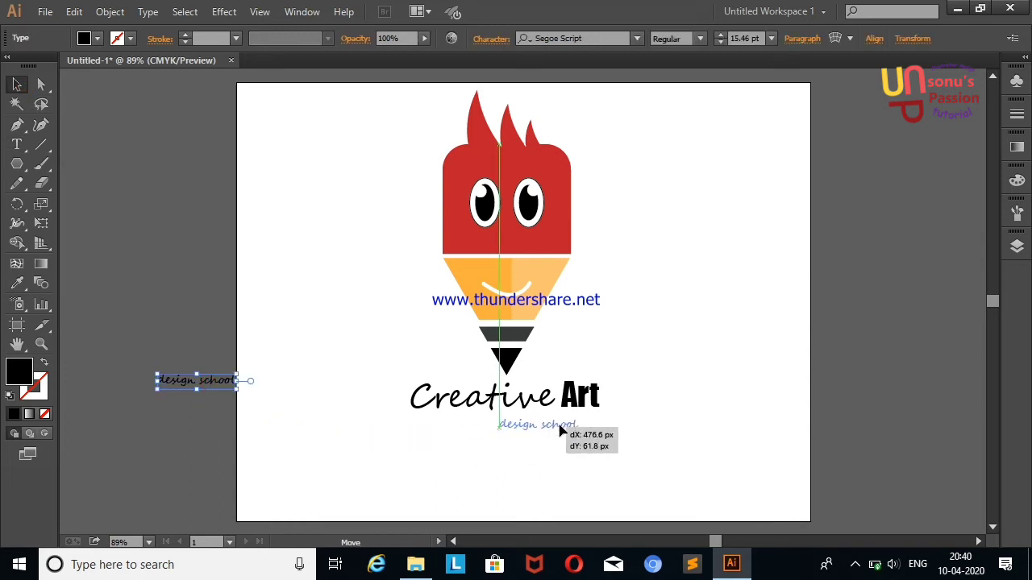
{"action": "left_click", "coordinate": [707, 379]}
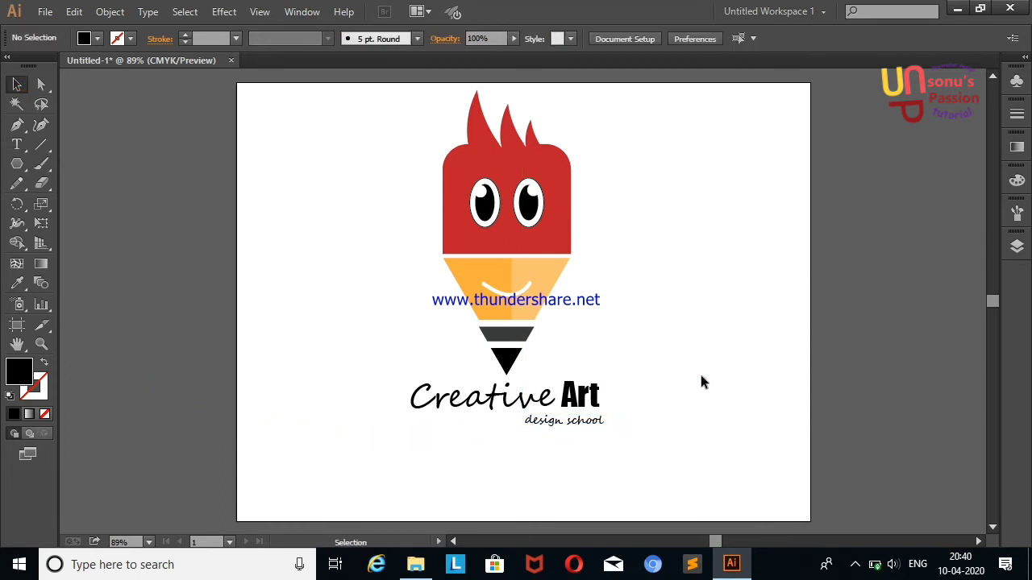
{"action": "left_click_drag", "start_coordinate": [594, 422], "coordinate": [537, 427]}
{"action": "left_click", "coordinate": [681, 370]}
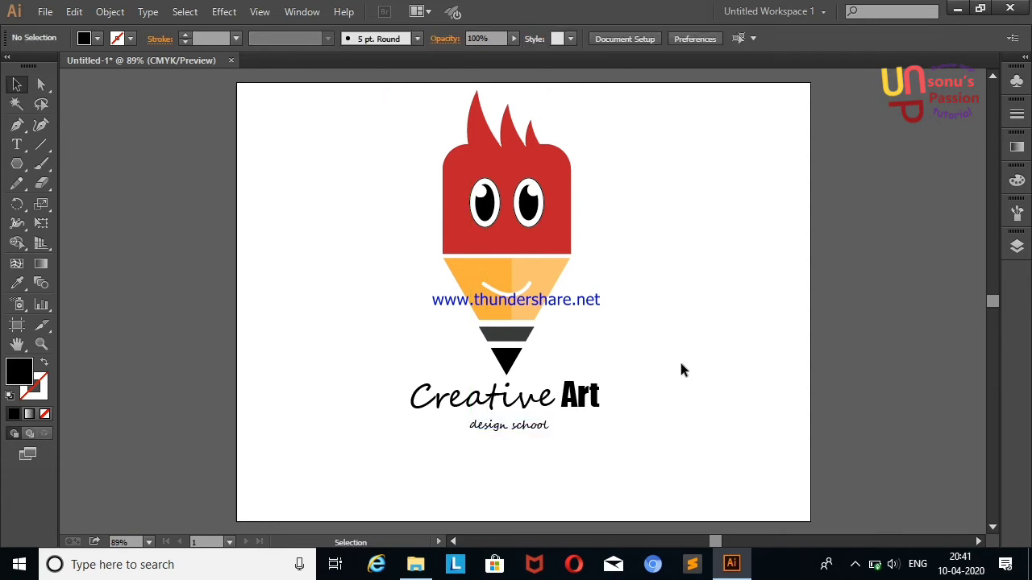
Change the tagline font from Segoe Script to Segoe UI Emoji.
{"action": "left_click", "coordinate": [509, 424]}
{"action": "left_click", "coordinate": [637, 38]}
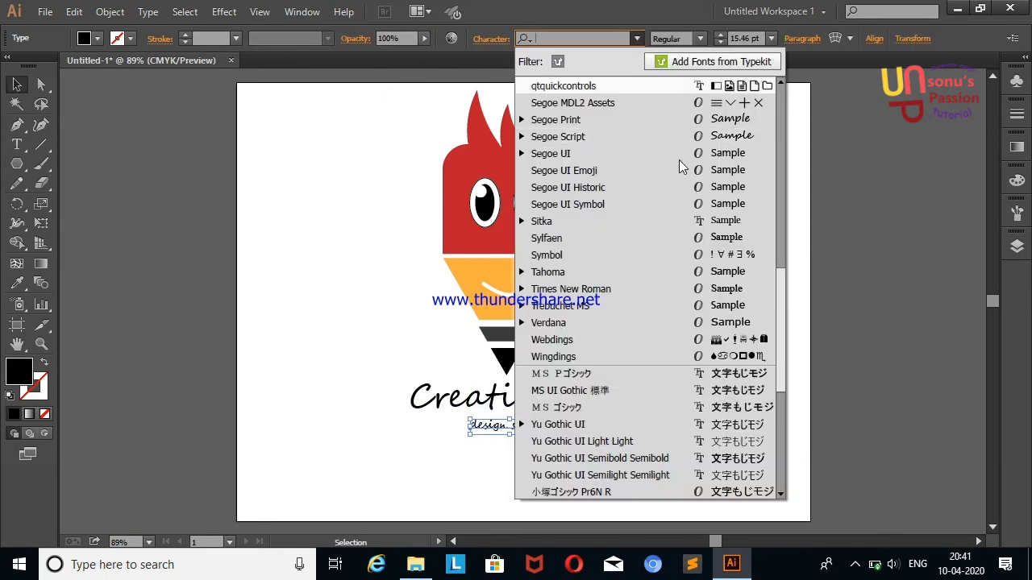
{"action": "left_click", "coordinate": [697, 167]}
{"action": "left_click", "coordinate": [697, 167]}
{"action": "left_click", "coordinate": [524, 431]}
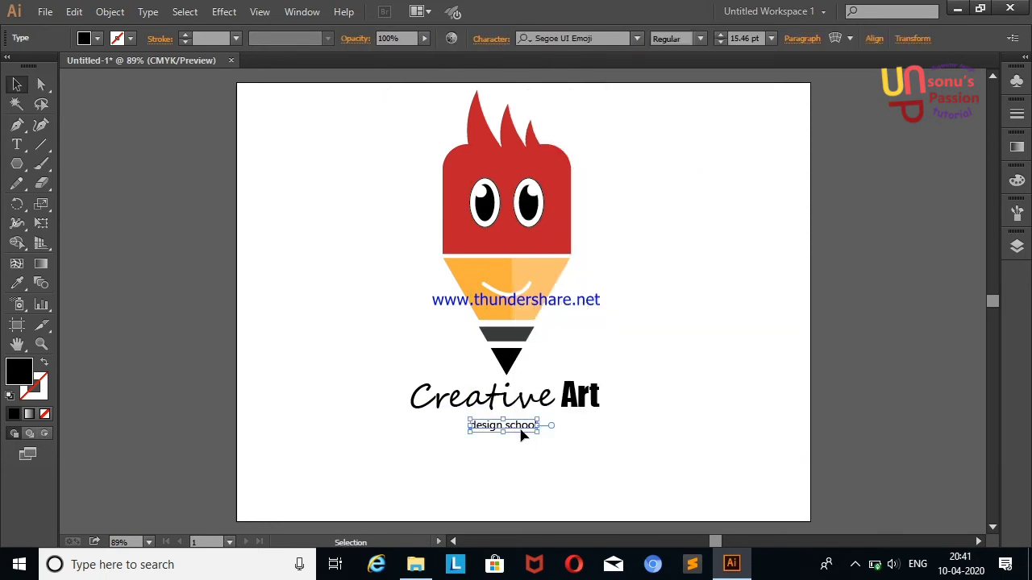
Nudge the tagline right so it aligns with the end of Art.
{"action": "left_click", "coordinate": [626, 393]}
{"action": "left_click_drag", "start_coordinate": [518, 430], "coordinate": [516, 428]}
{"action": "key", "text": "Right"}
{"action": "key", "text": "Right"}
{"action": "key", "text": "Right"}
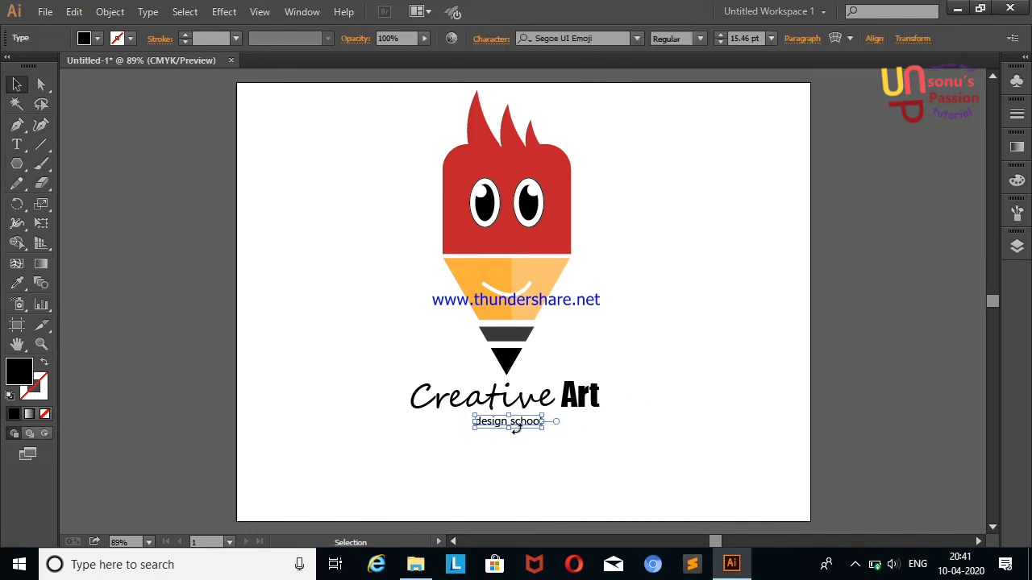
{"action": "key", "text": "Right"}
{"action": "key", "text": "Right"}
{"action": "key", "text": "Right"}
{"action": "key", "text": "Right"}
{"action": "key", "text": "Right"}
{"action": "key", "text": "Right"}
{"action": "key", "text": "Right"}
{"action": "key", "text": "Right"}
{"action": "key", "text": "Right"}
{"action": "key", "text": "Right"}
{"action": "key", "text": "Right"}
{"action": "key", "text": "Right"}
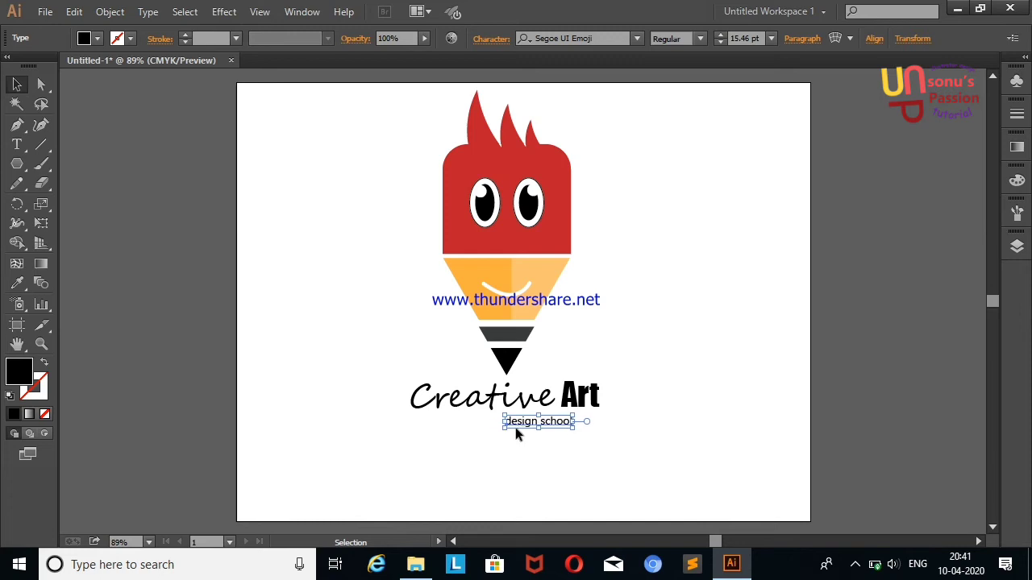
{"action": "key", "text": "Right"}
{"action": "key", "text": "Right"}
{"action": "key", "text": "Right"}
{"action": "key", "text": "Right"}
{"action": "key", "text": "Right"}
{"action": "key", "text": "Right"}
{"action": "key", "text": "Right"}
{"action": "key", "text": "Right"}
{"action": "key", "text": "Right"}
{"action": "key", "text": "Right"}
{"action": "key", "text": "Right"}
{"action": "key", "text": "Right"}
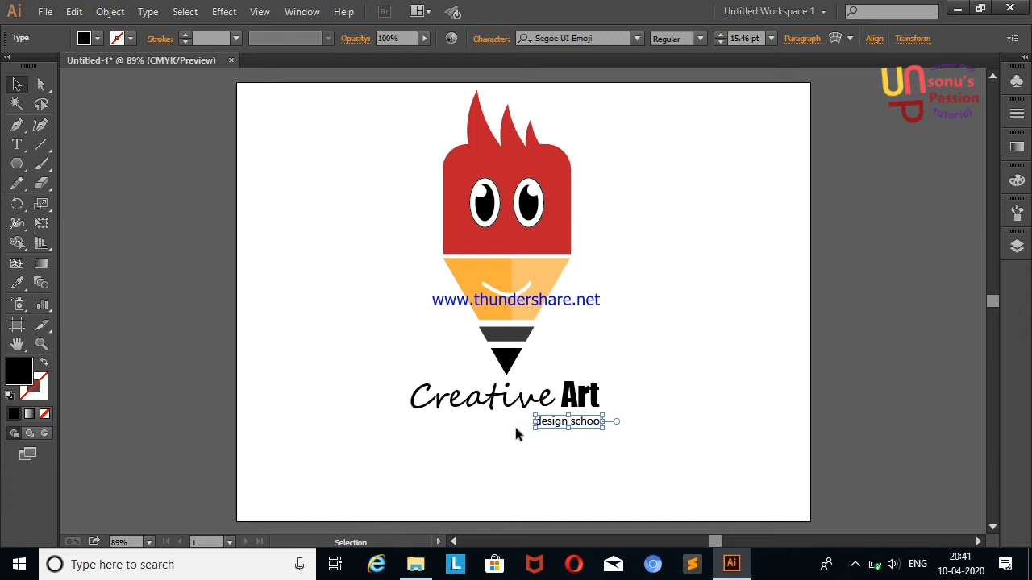
{"action": "left_click", "coordinate": [634, 421]}
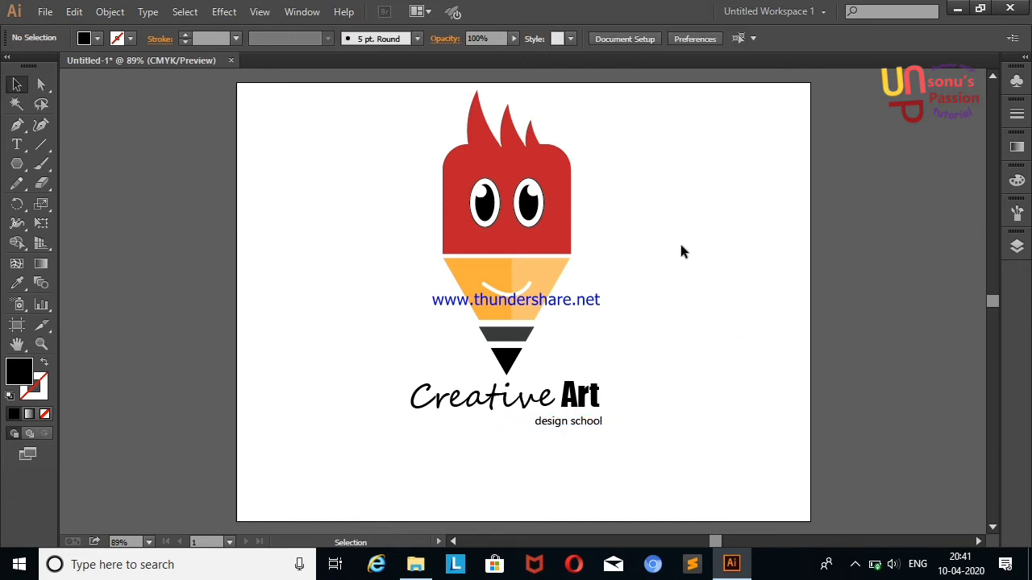
Scale the whole pencil logo down and move it to the artboard's top-left.
{"action": "left_click_drag", "start_coordinate": [385, 95], "coordinate": [655, 448]}
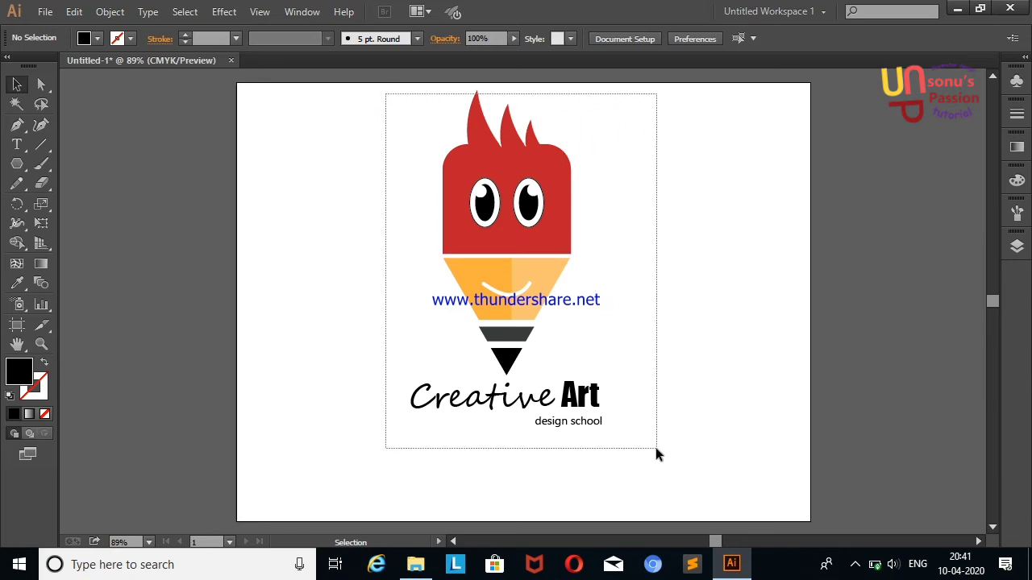
{"action": "left_click_drag", "start_coordinate": [603, 91], "coordinate": [540, 196]}
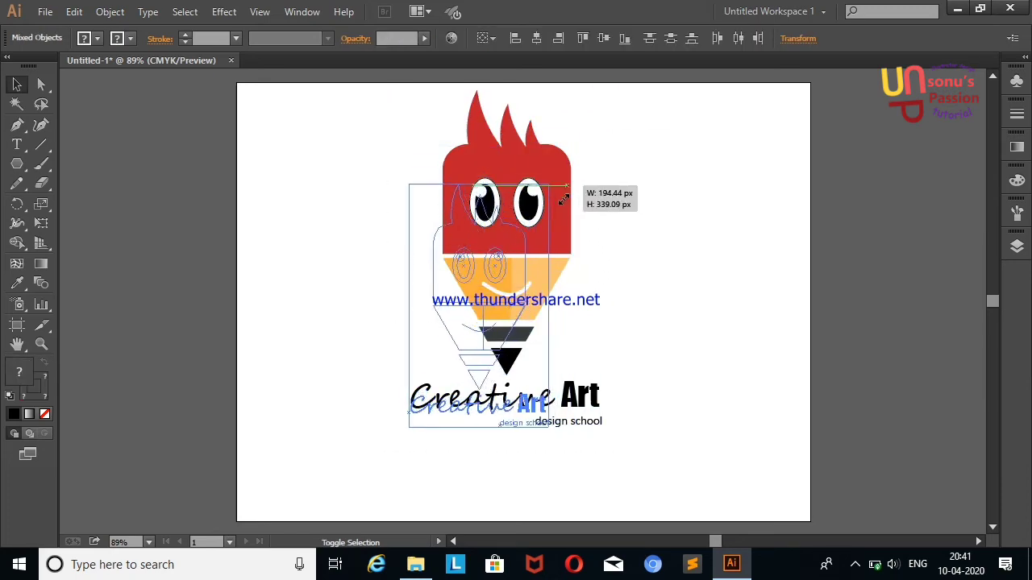
{"action": "left_click_drag", "start_coordinate": [498, 309], "coordinate": [364, 203]}
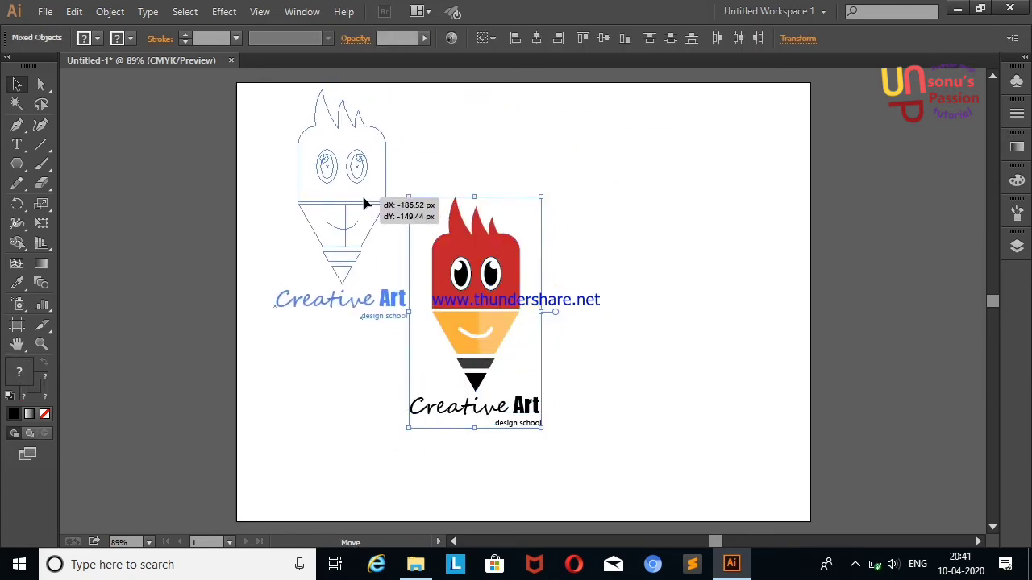
{"action": "left_click", "coordinate": [603, 176]}
Duplicate the shrunken logo to its right and give the copy a navy head.
{"action": "left_click_drag", "start_coordinate": [267, 95], "coordinate": [393, 288]}
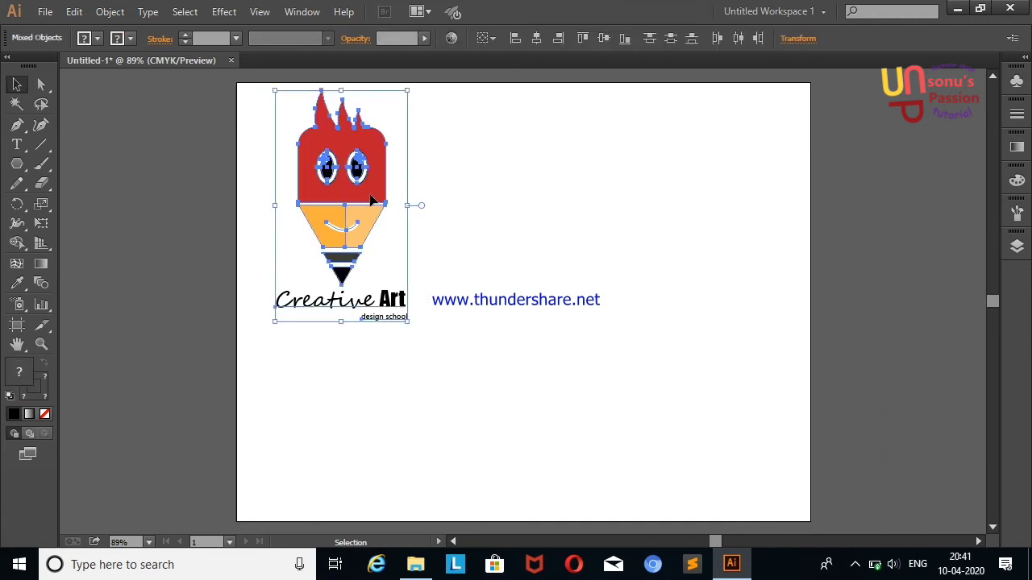
{"action": "left_click_drag", "start_coordinate": [372, 200], "coordinate": [592, 201]}
{"action": "left_click", "coordinate": [564, 173]}
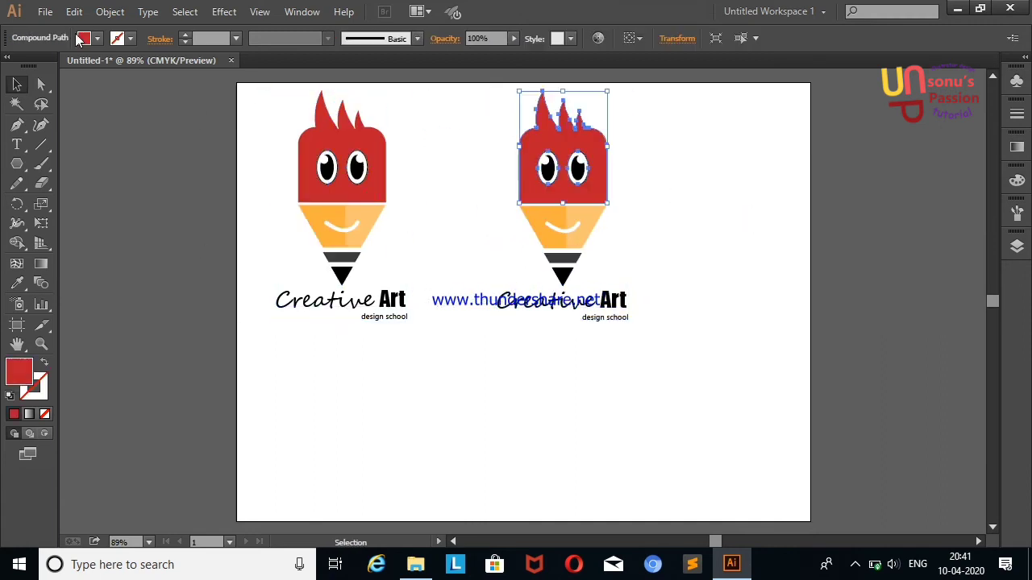
{"action": "left_click", "coordinate": [78, 41]}
{"action": "left_click", "coordinate": [136, 86]}
{"action": "left_click", "coordinate": [153, 230]}
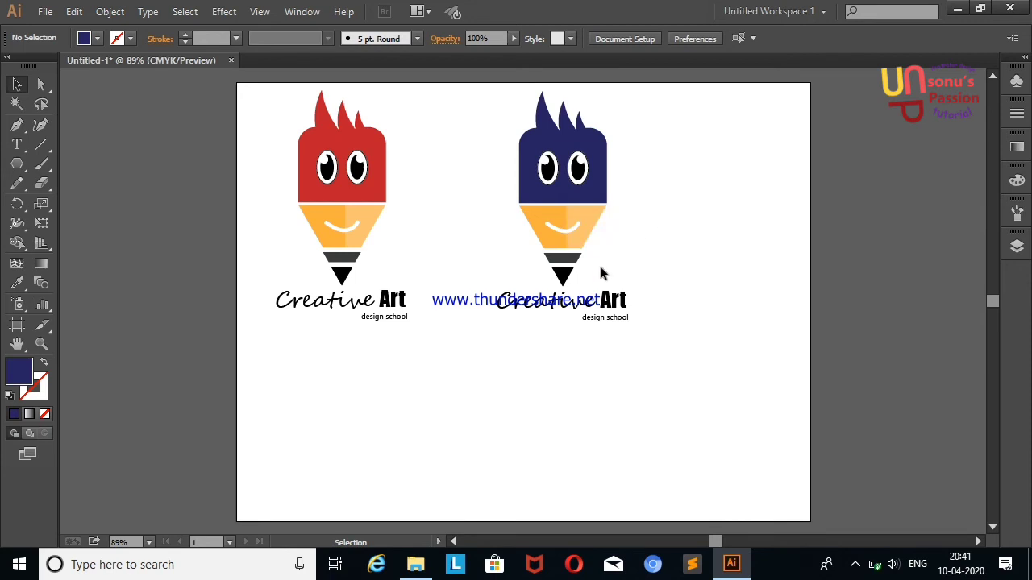
Set the navy logo's Creative Art caption in Georgia, after trying Cambria Math.
{"action": "left_click", "coordinate": [528, 310]}
{"action": "left_click", "coordinate": [634, 39]}
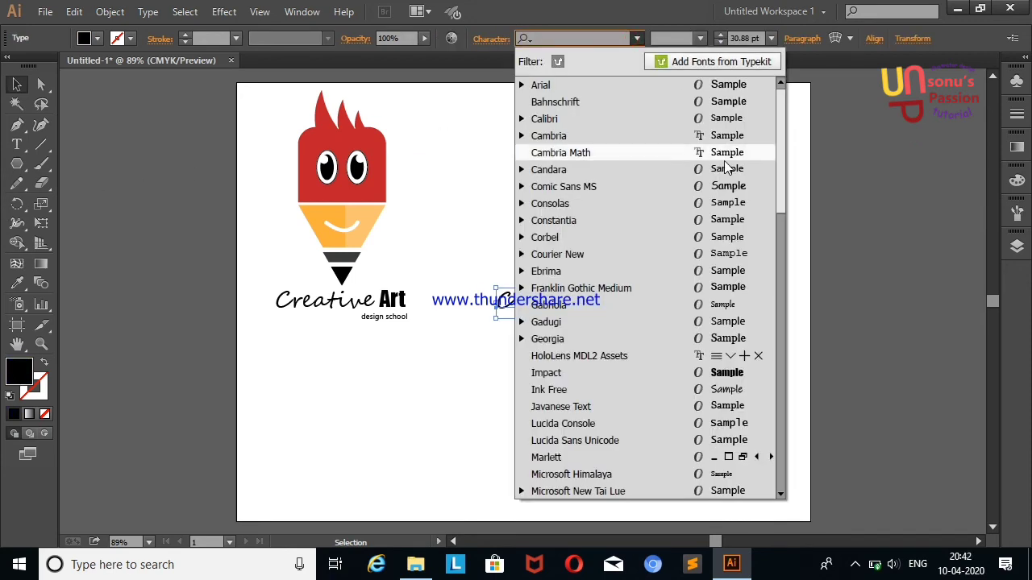
{"action": "left_click", "coordinate": [721, 152]}
{"action": "left_click", "coordinate": [637, 39]}
{"action": "left_click", "coordinate": [715, 339]}
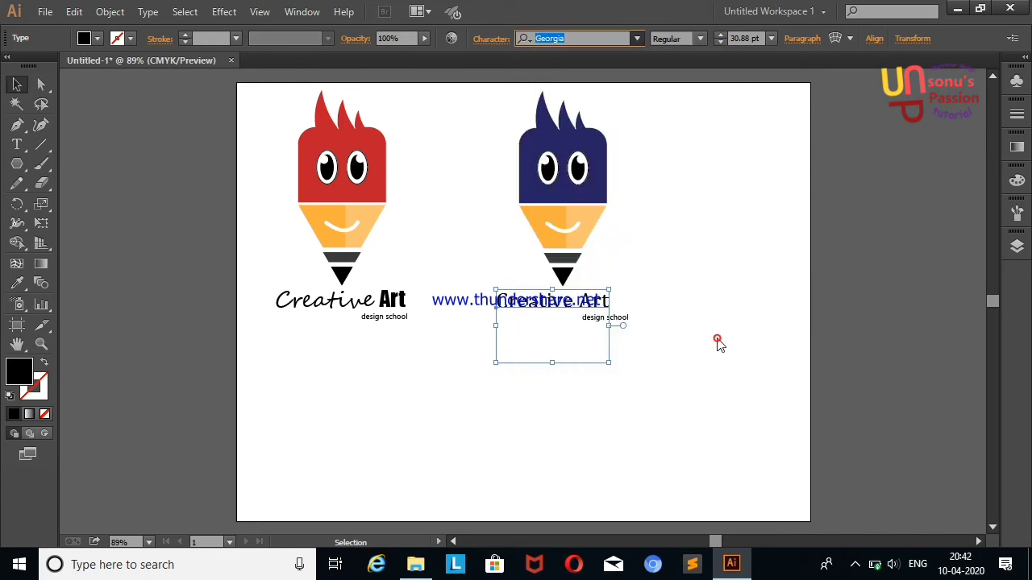
Use the recorder's tray menu, then shift the Georgia caption and both logos right.
{"action": "left_click", "coordinate": [855, 564]}
{"action": "right_click", "coordinate": [824, 533]}
{"action": "left_click", "coordinate": [855, 456]}
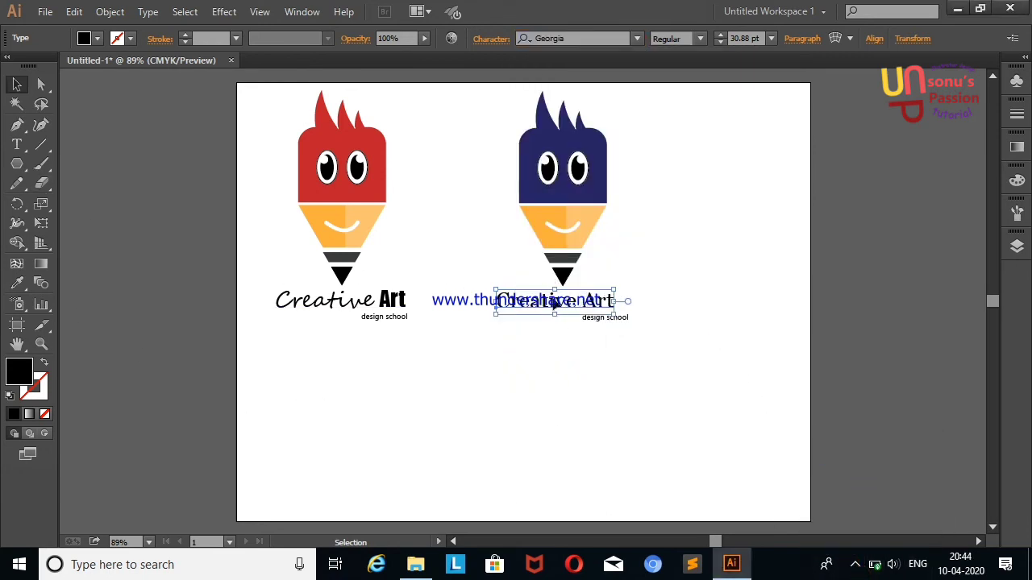
{"action": "left_click_drag", "start_coordinate": [554, 302], "coordinate": [622, 304]}
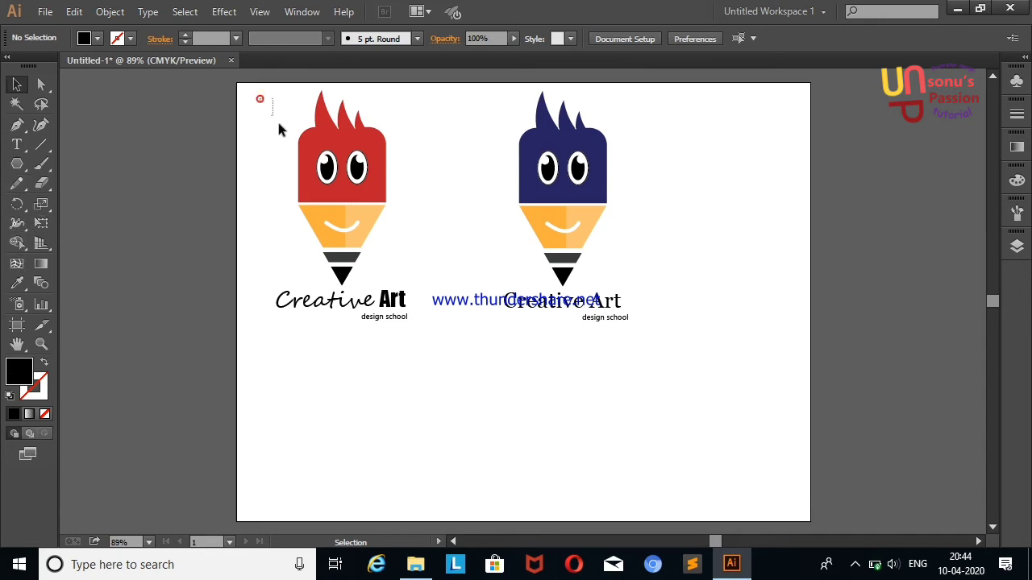
{"action": "mouse_move", "coordinate": [278, 129]}
{"action": "left_mouse_down"}
{"action": "mouse_move", "coordinate": [594, 202]}
{"action": "mouse_move", "coordinate": [639, 203]}
{"action": "left_mouse_up"}
Draw a trial black rectangle over the lower artboard, then delete it.
{"action": "left_click", "coordinate": [748, 206]}
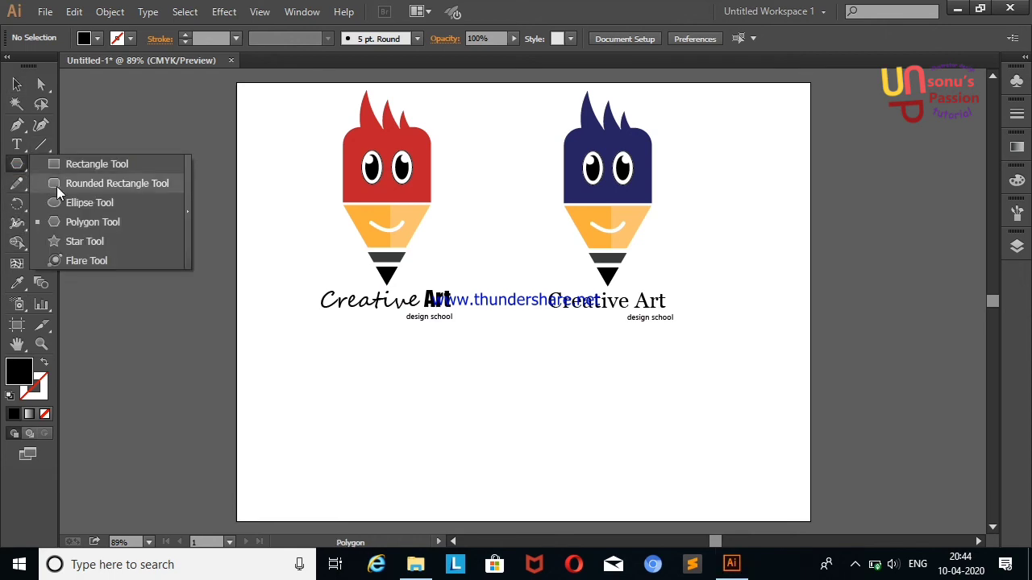
{"action": "left_click_drag", "start_coordinate": [18, 164], "coordinate": [81, 161]}
{"action": "left_click_drag", "start_coordinate": [236, 327], "coordinate": [809, 525]}
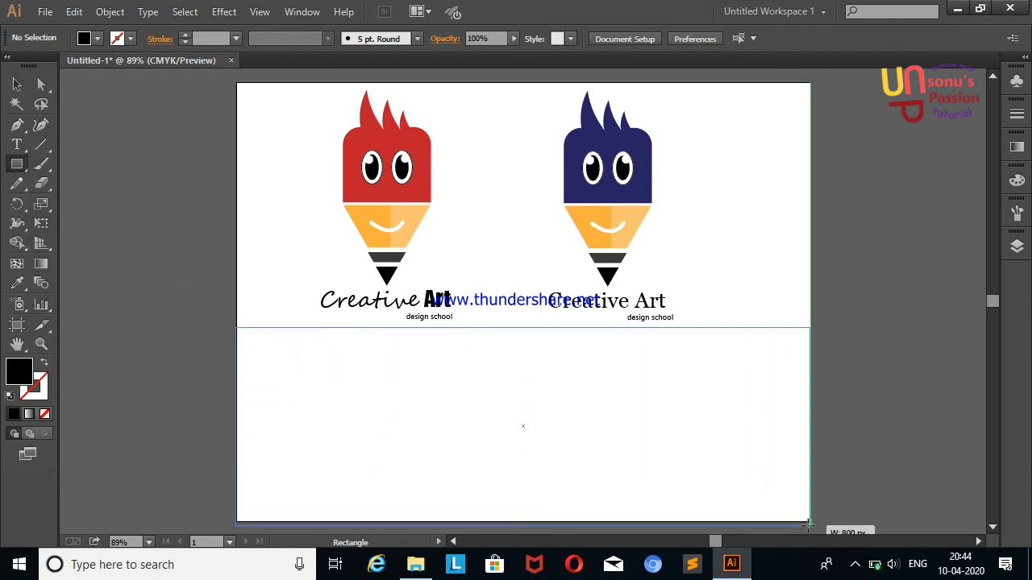
{"action": "left_click", "coordinate": [114, 158]}
{"action": "left_click", "coordinate": [562, 316]}
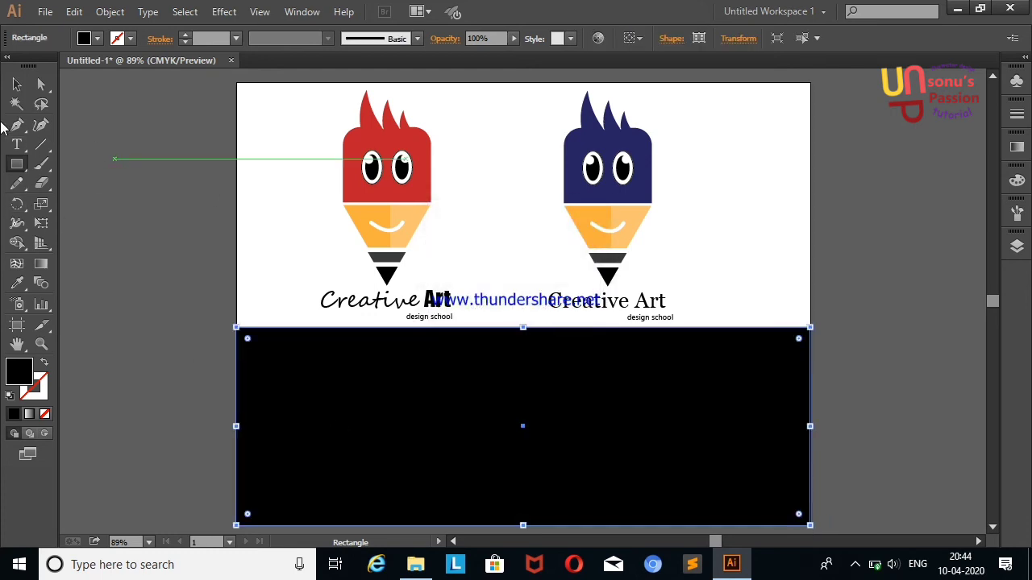
{"action": "key", "text": "Delete"}
Add a new layer below Layer 1 and draw a black band across the lower half.
{"action": "left_click", "coordinate": [1016, 246]}
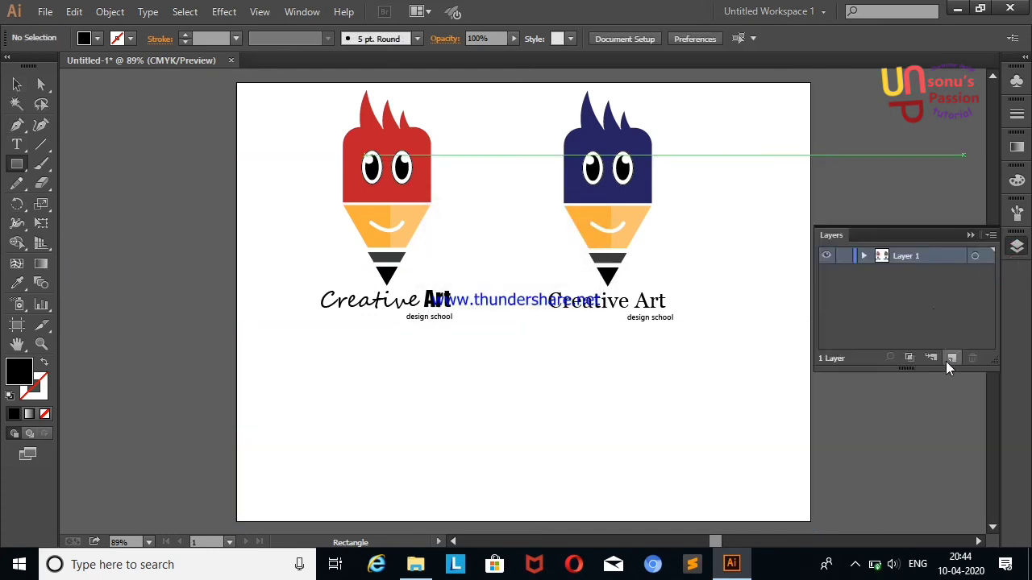
{"action": "left_click", "coordinate": [951, 357]}
{"action": "left_click_drag", "start_coordinate": [923, 256], "coordinate": [927, 276]}
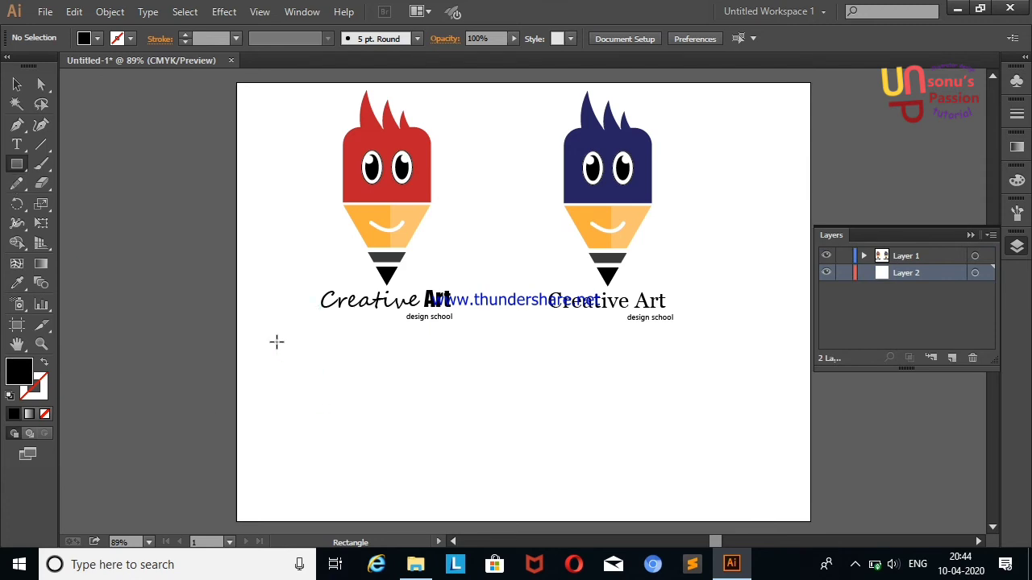
{"action": "left_click_drag", "start_coordinate": [237, 330], "coordinate": [809, 521]}
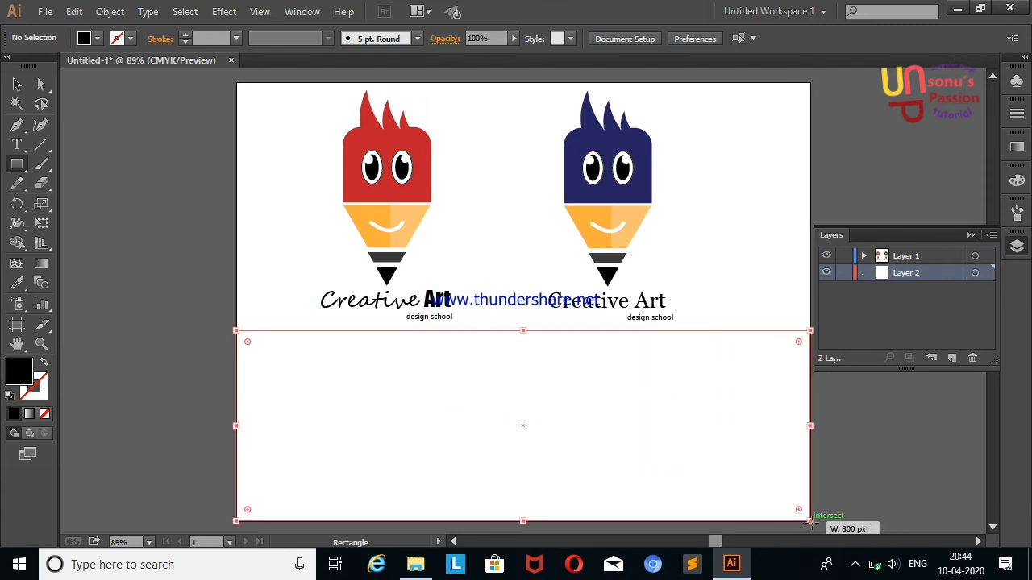
{"action": "left_click", "coordinate": [970, 234]}
{"action": "left_click", "coordinate": [17, 84]}
{"action": "left_click", "coordinate": [134, 295]}
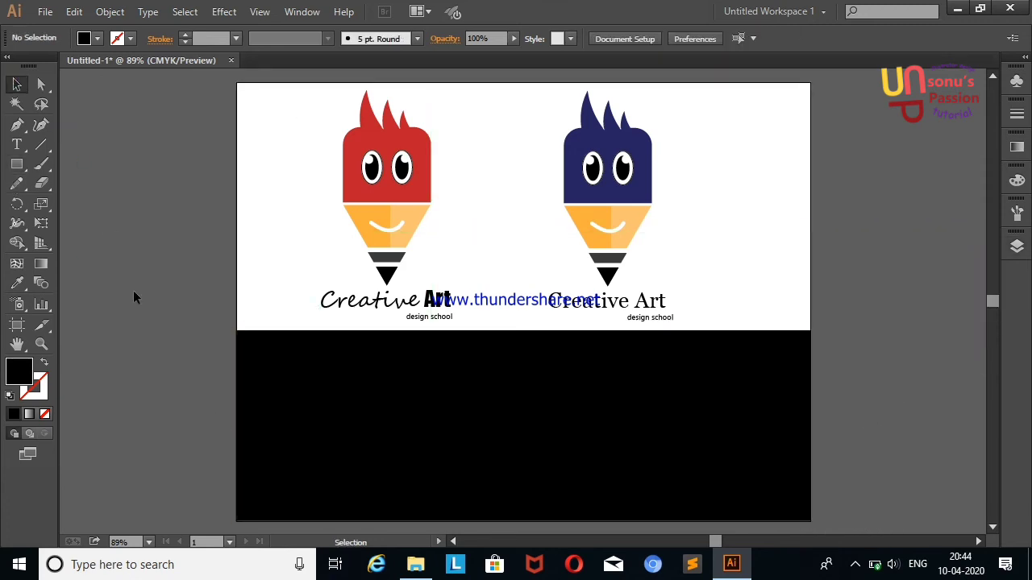
Place a smaller copy of the red pencil logo on the black band and fill it white.
{"action": "left_click_drag", "start_coordinate": [349, 150], "coordinate": [479, 329]}
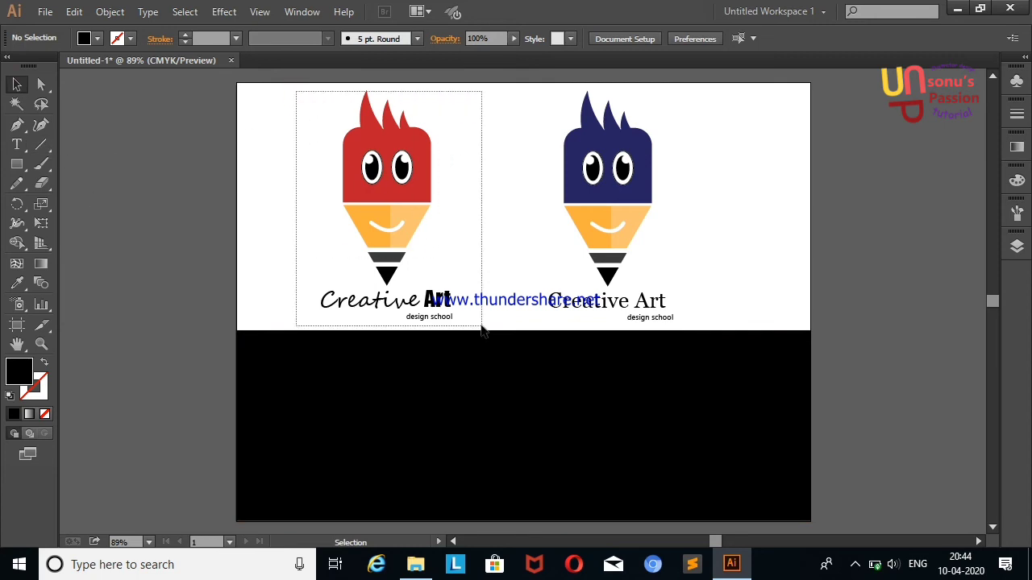
{"action": "mouse_move", "coordinate": [414, 162]}
{"action": "left_mouse_down"}
{"action": "mouse_move", "coordinate": [519, 389]}
{"action": "mouse_move", "coordinate": [539, 324]}
{"action": "left_mouse_up"}
{"action": "left_click_drag", "start_coordinate": [579, 482], "coordinate": [546, 423]}
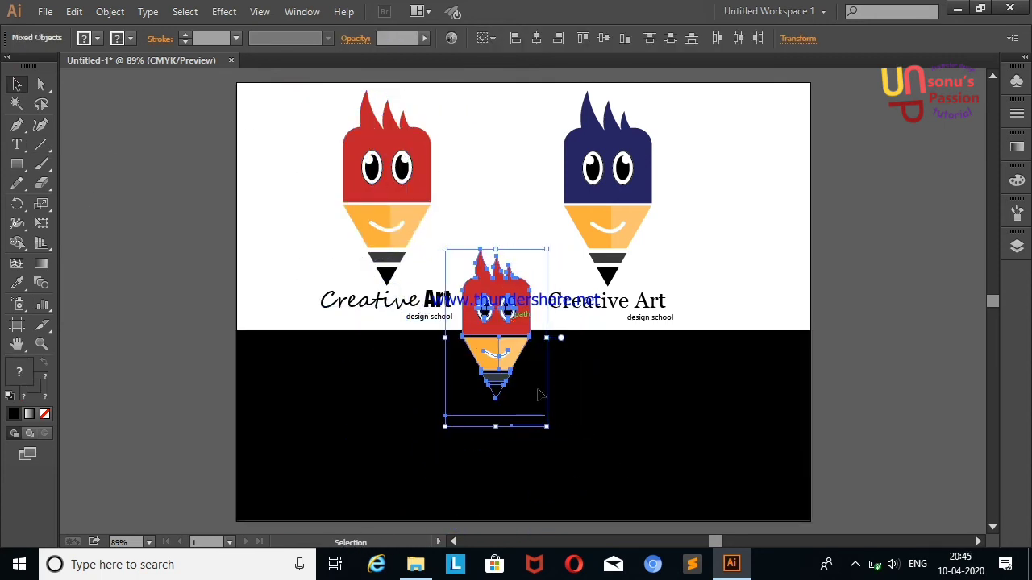
{"action": "left_click_drag", "start_coordinate": [513, 325], "coordinate": [536, 412]}
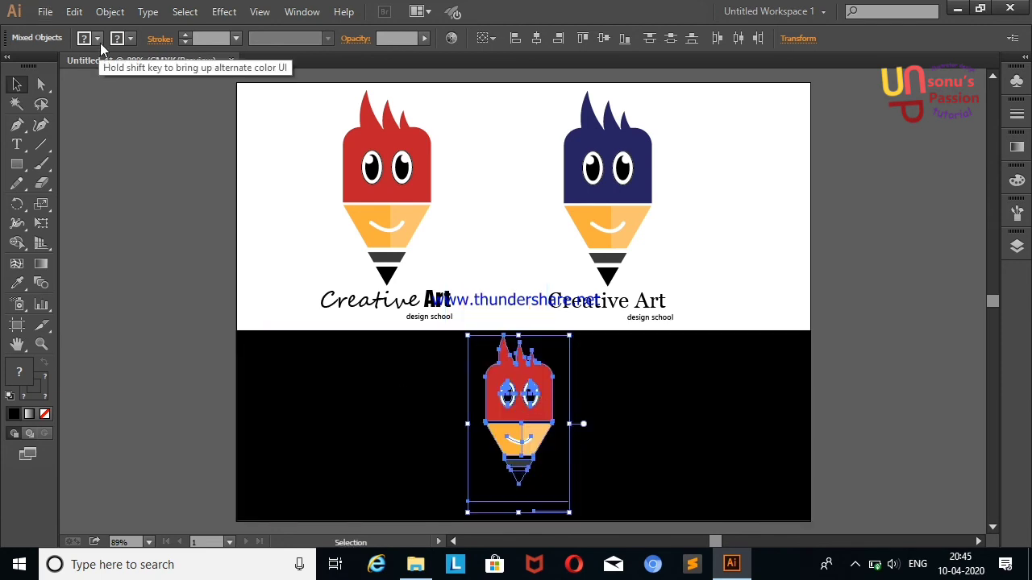
{"action": "left_click", "coordinate": [98, 39]}
{"action": "left_click", "coordinate": [32, 68]}
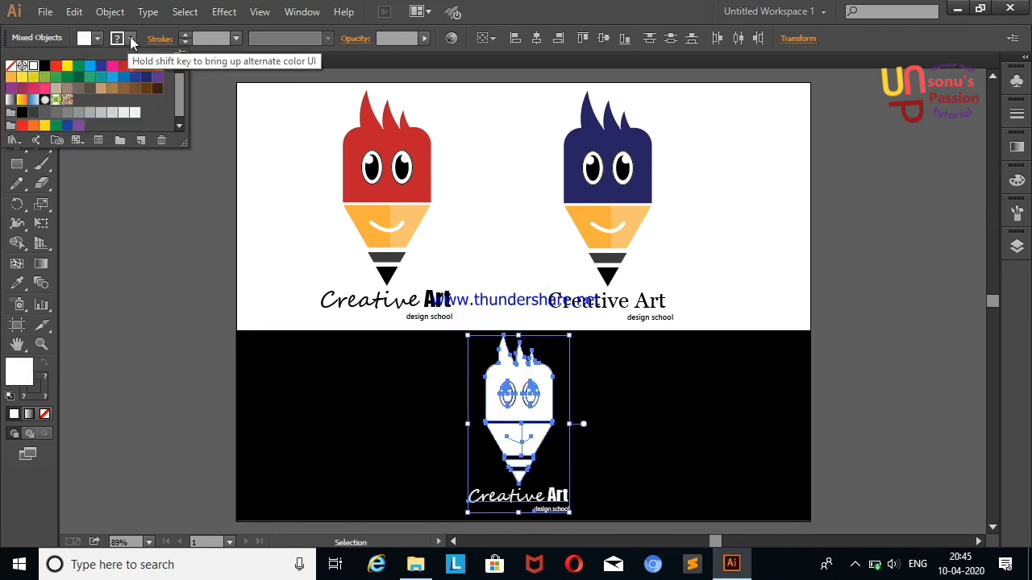
{"action": "left_click", "coordinate": [106, 174]}
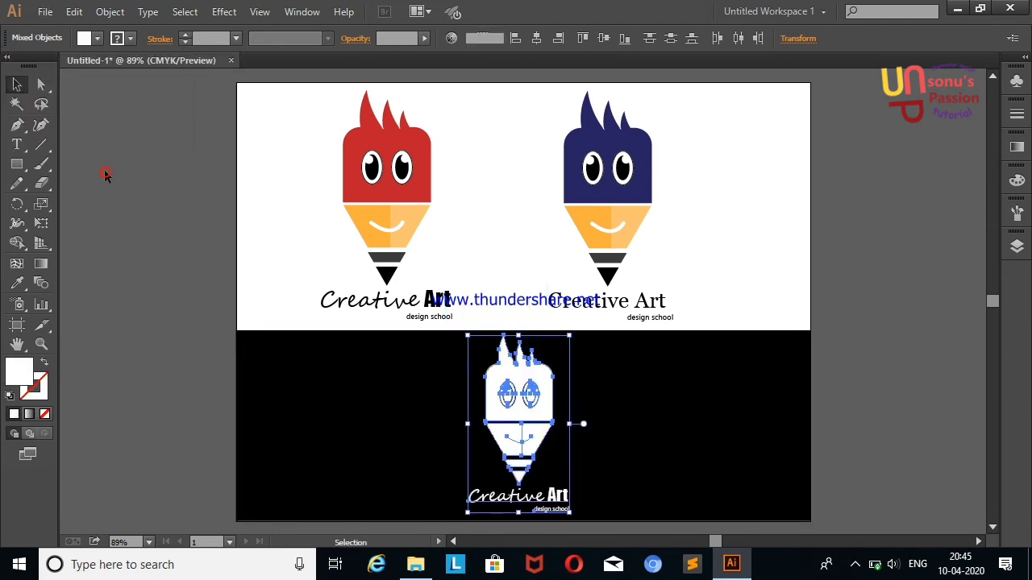
Make the white pencil's smile stroke and both eyes black.
{"action": "left_click", "coordinate": [522, 439]}
{"action": "left_click", "coordinate": [130, 39]}
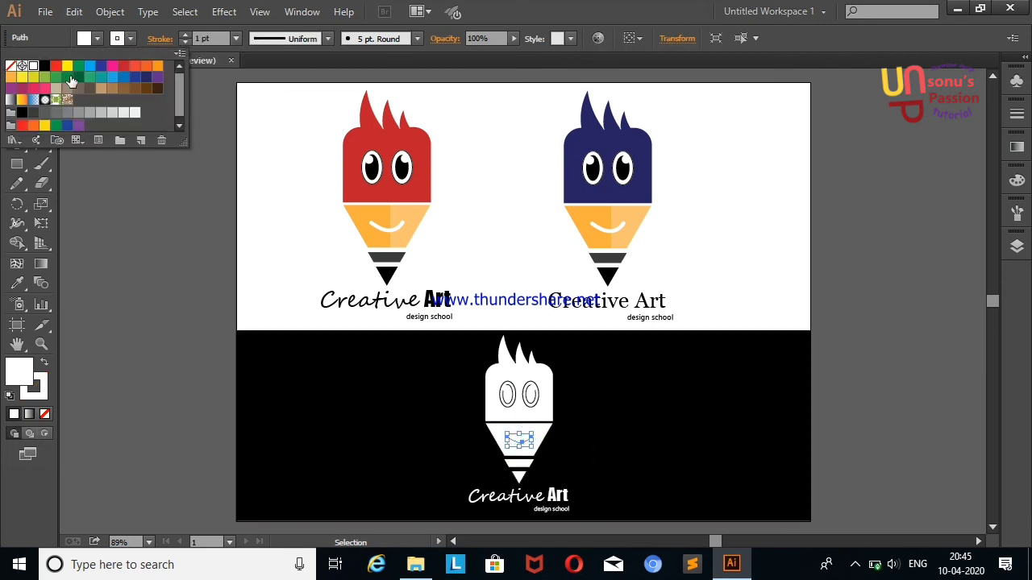
{"action": "left_click", "coordinate": [45, 72]}
{"action": "left_click", "coordinate": [159, 243]}
{"action": "left_click", "coordinate": [154, 241]}
{"action": "left_click_drag", "start_coordinate": [508, 394], "coordinate": [529, 400]}
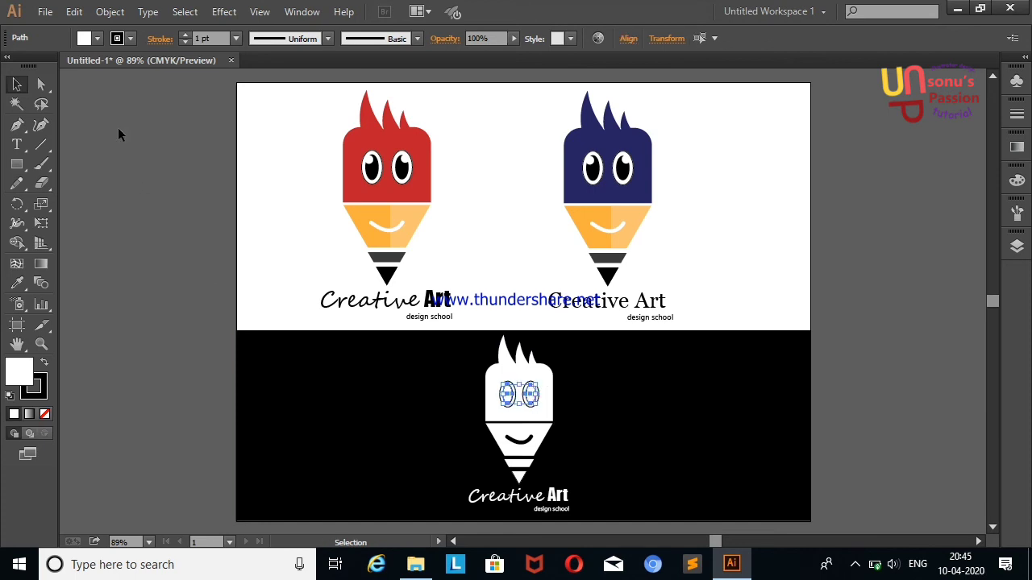
{"action": "left_click", "coordinate": [127, 41]}
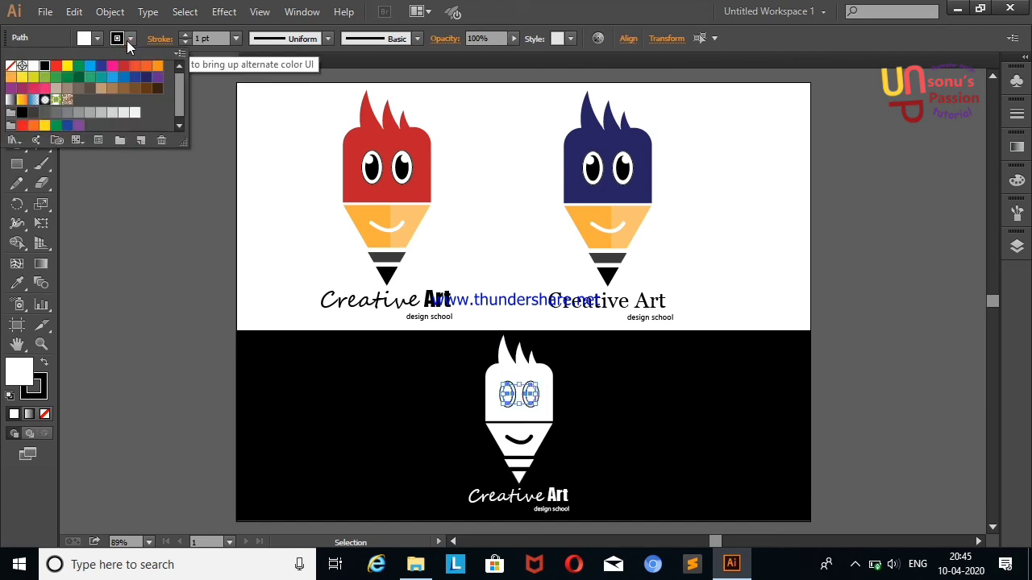
{"action": "left_click", "coordinate": [45, 66]}
{"action": "left_click", "coordinate": [131, 247]}
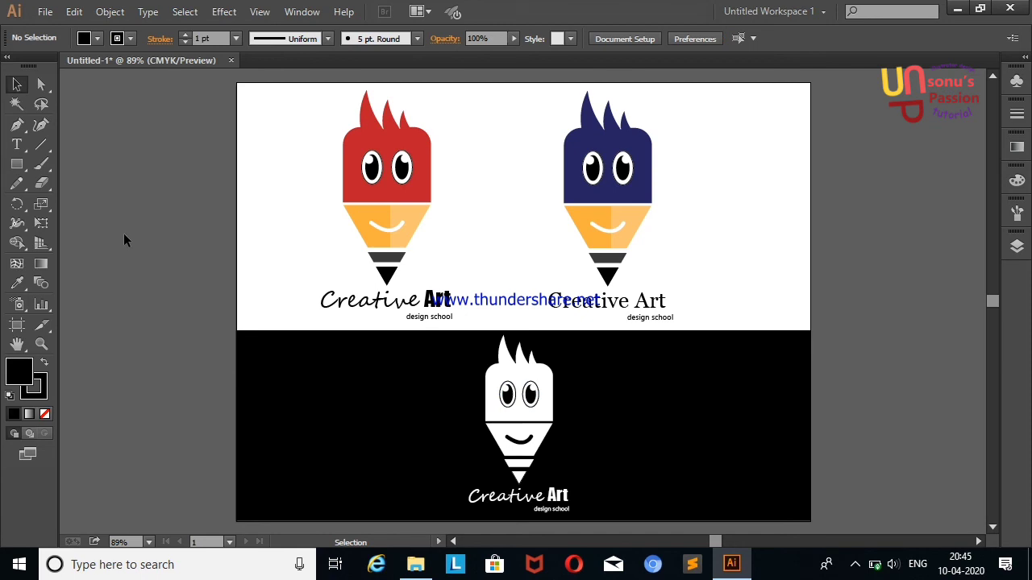
Thin the white pencil's smile stroke to 0.75 pt.
{"action": "left_click", "coordinate": [515, 442]}
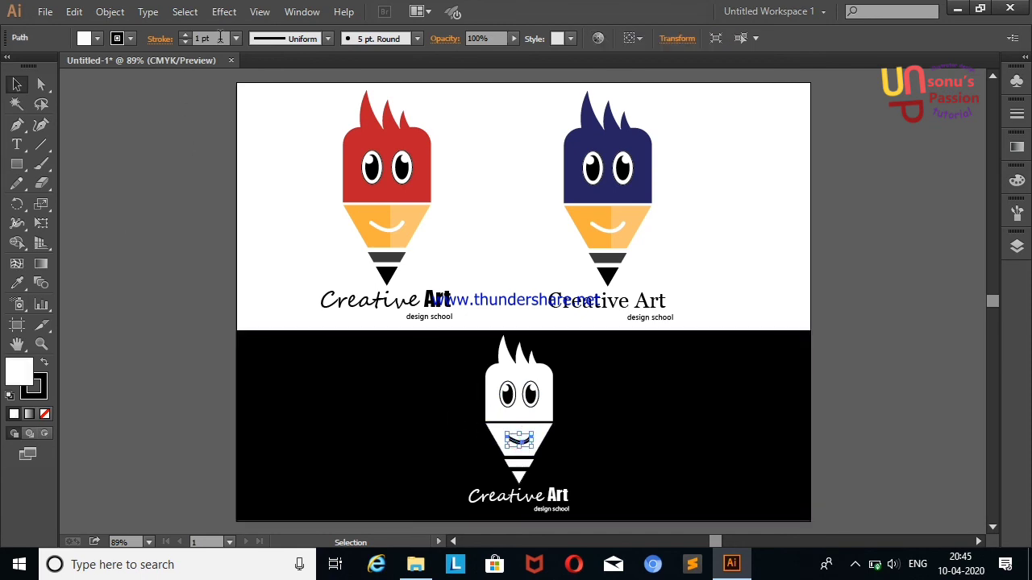
{"action": "left_click", "coordinate": [236, 39]}
{"action": "left_click", "coordinate": [242, 87]}
{"action": "left_click", "coordinate": [157, 150]}
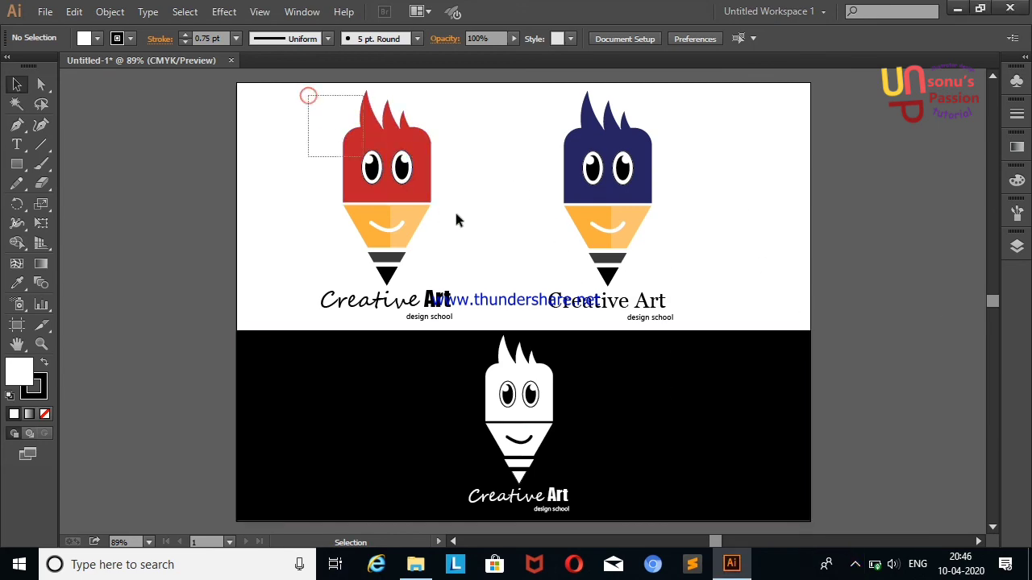
Shift the red and navy logos to the left.
{"action": "left_click_drag", "start_coordinate": [455, 220], "coordinate": [735, 329]}
{"action": "mouse_move", "coordinate": [633, 202]}
{"action": "left_mouse_down"}
{"action": "mouse_move", "coordinate": [686, 204]}
{"action": "mouse_move", "coordinate": [516, 205]}
{"action": "left_mouse_up"}
{"action": "left_click", "coordinate": [739, 196]}
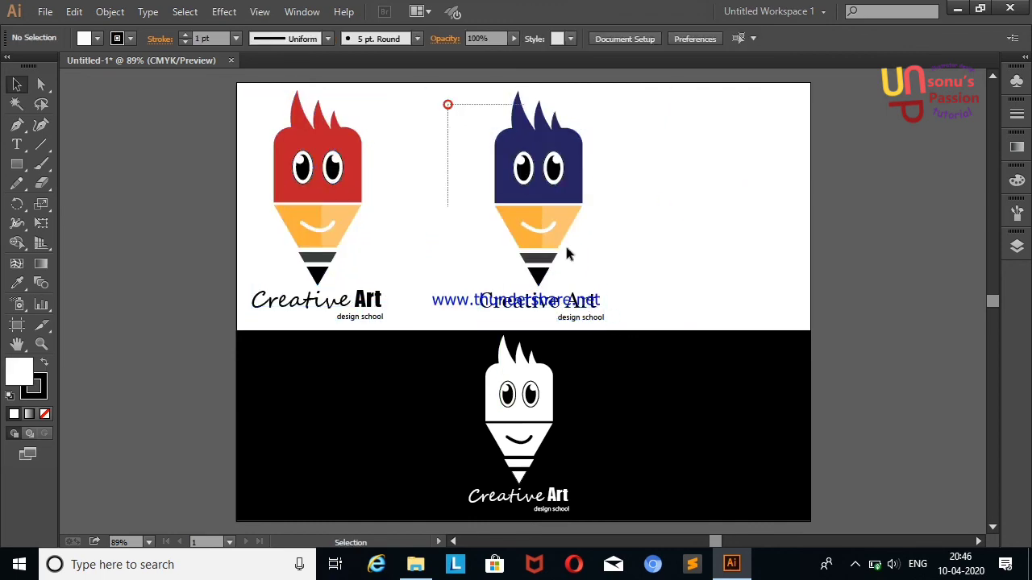
Place a smaller copy of the navy logo on the right and fill it black.
{"action": "left_click_drag", "start_coordinate": [567, 254], "coordinate": [649, 317]}
{"action": "mouse_move", "coordinate": [532, 191]}
{"action": "left_mouse_down"}
{"action": "mouse_move", "coordinate": [771, 191]}
{"action": "mouse_move", "coordinate": [754, 194]}
{"action": "left_mouse_up"}
{"action": "left_click_drag", "start_coordinate": [810, 94], "coordinate": [759, 170]}
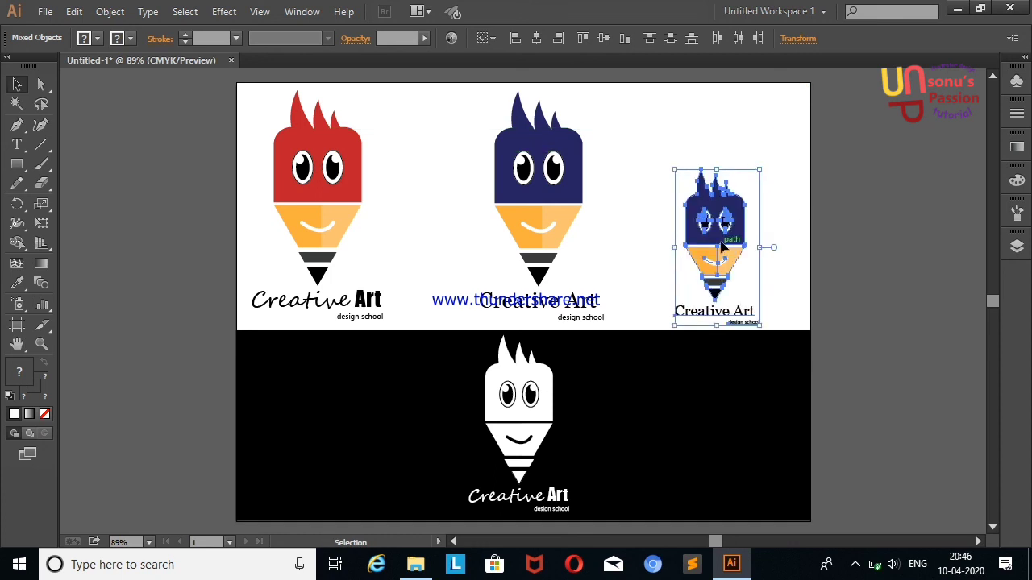
{"action": "left_click_drag", "start_coordinate": [721, 246], "coordinate": [733, 194]}
{"action": "left_click", "coordinate": [97, 38]}
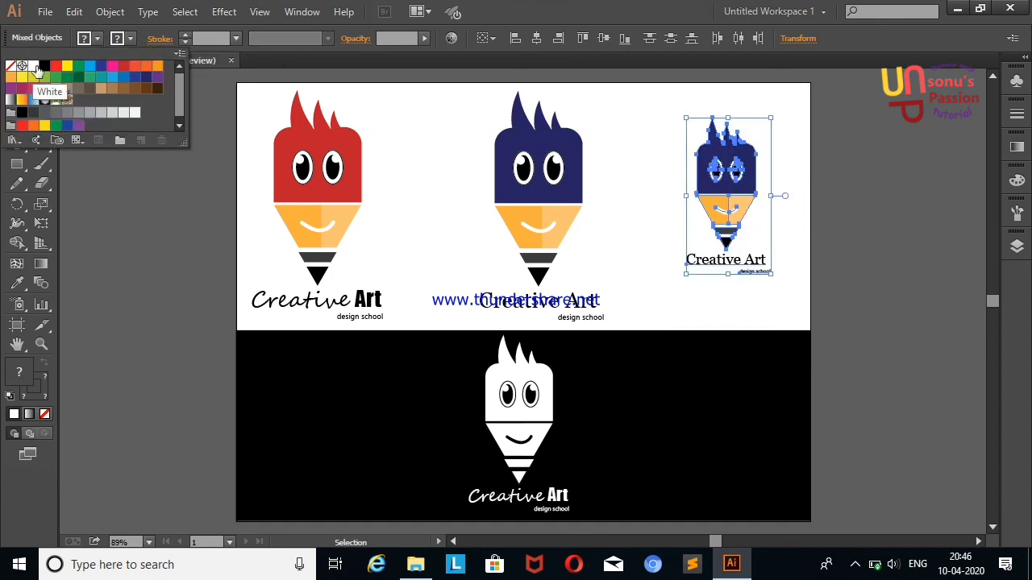
{"action": "left_click", "coordinate": [44, 66]}
{"action": "left_click", "coordinate": [122, 346]}
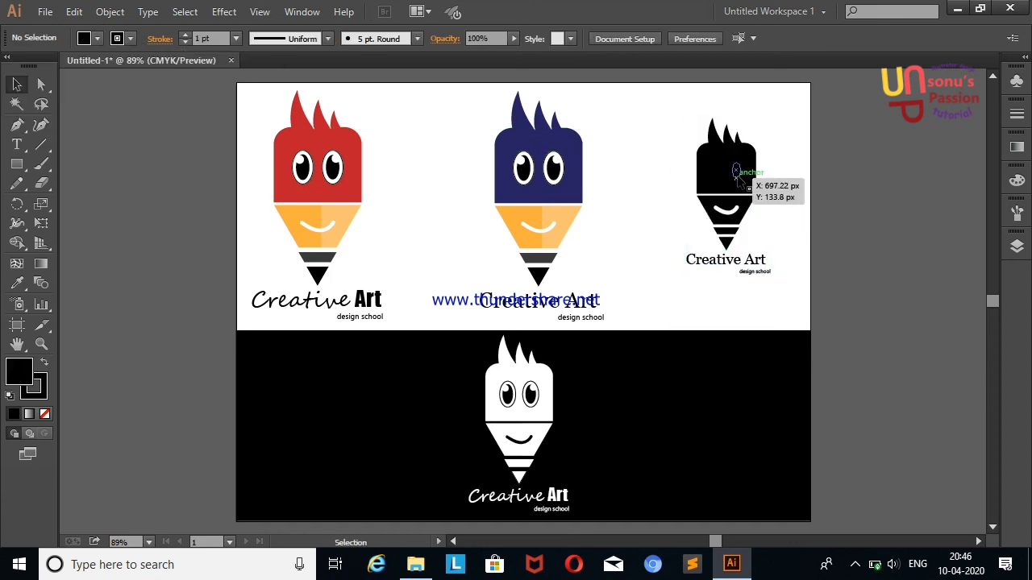
Fill the black pencil's eyes white.
{"action": "left_click", "coordinate": [737, 178]}
{"action": "left_click", "coordinate": [720, 179], "text": "shift"}
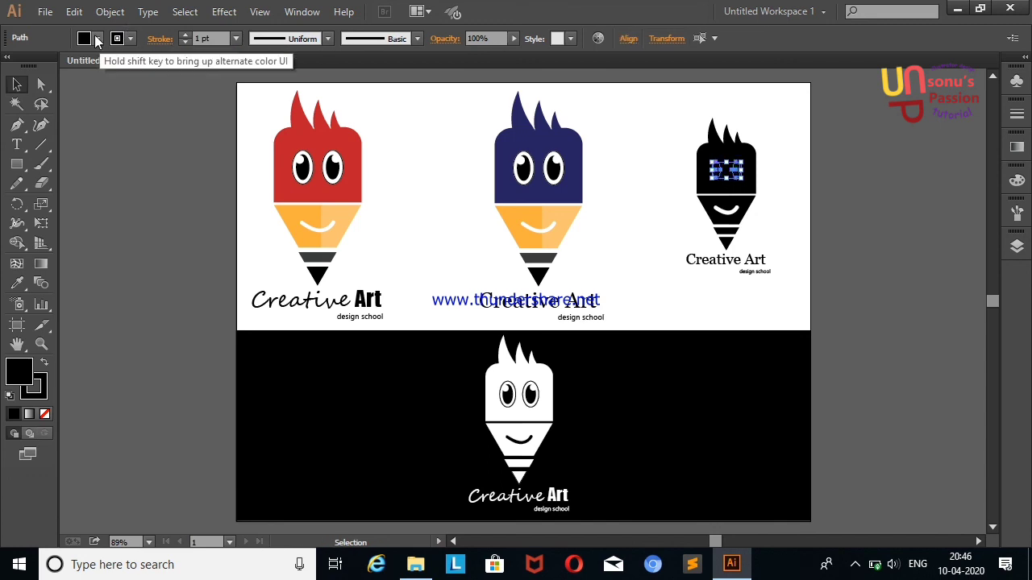
{"action": "left_click", "coordinate": [96, 37]}
{"action": "left_click", "coordinate": [44, 65]}
{"action": "left_click", "coordinate": [185, 330]}
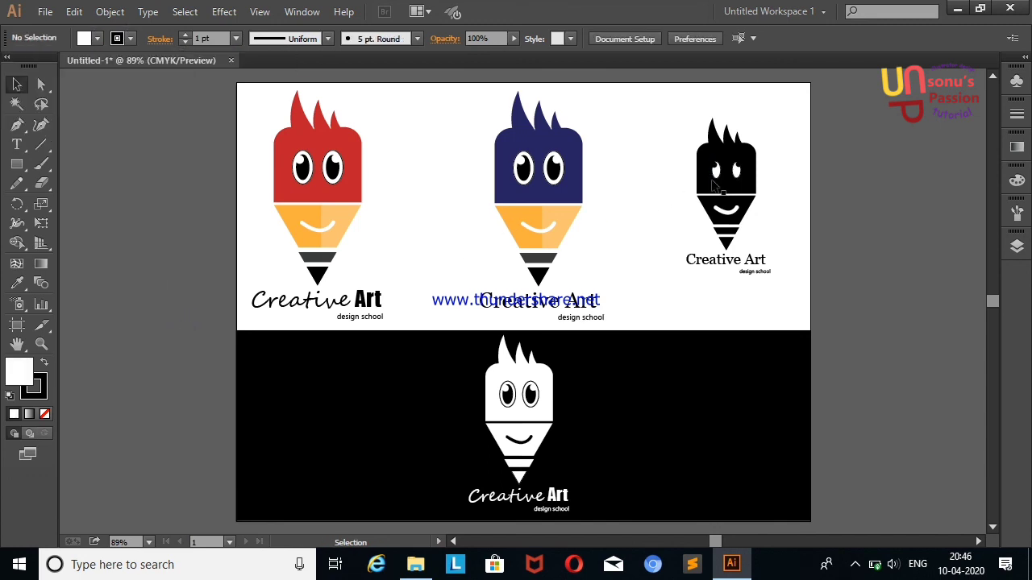
{"action": "left_click", "coordinate": [737, 171]}
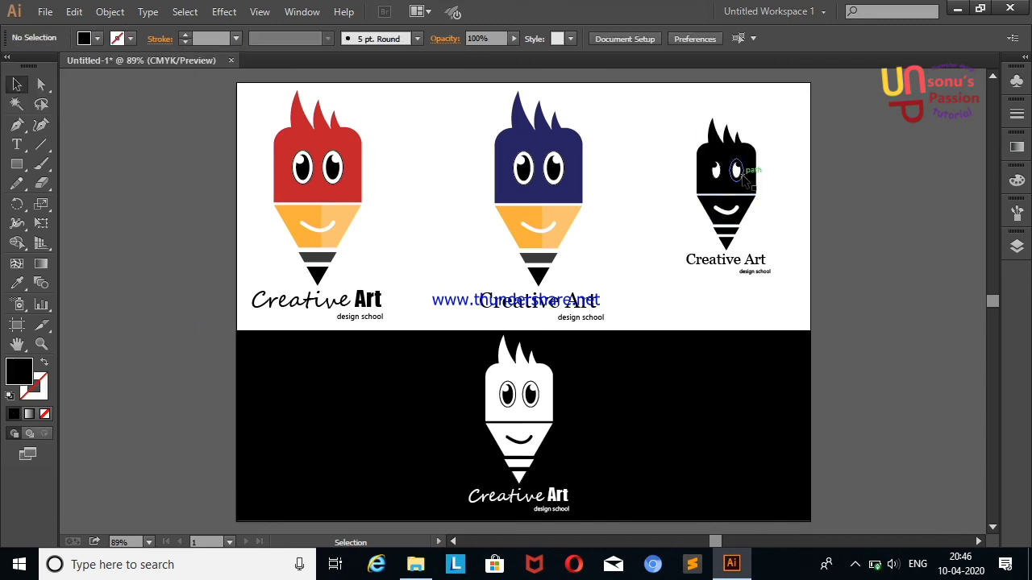
{"action": "left_click", "coordinate": [743, 180]}
{"action": "left_click", "coordinate": [715, 169], "text": "shift"}
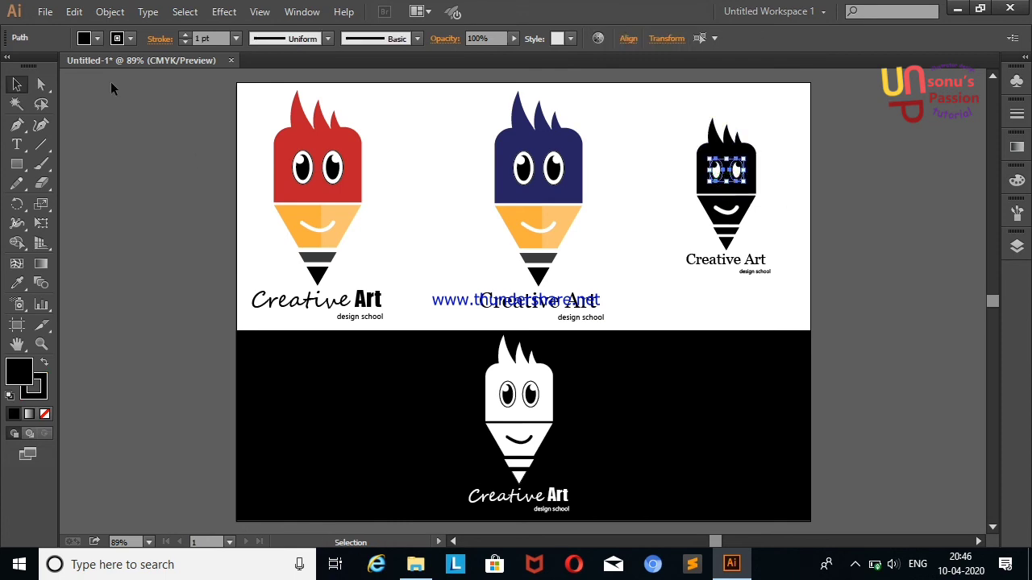
{"action": "left_click", "coordinate": [97, 38]}
{"action": "left_click", "coordinate": [34, 69]}
{"action": "left_click", "coordinate": [190, 235]}
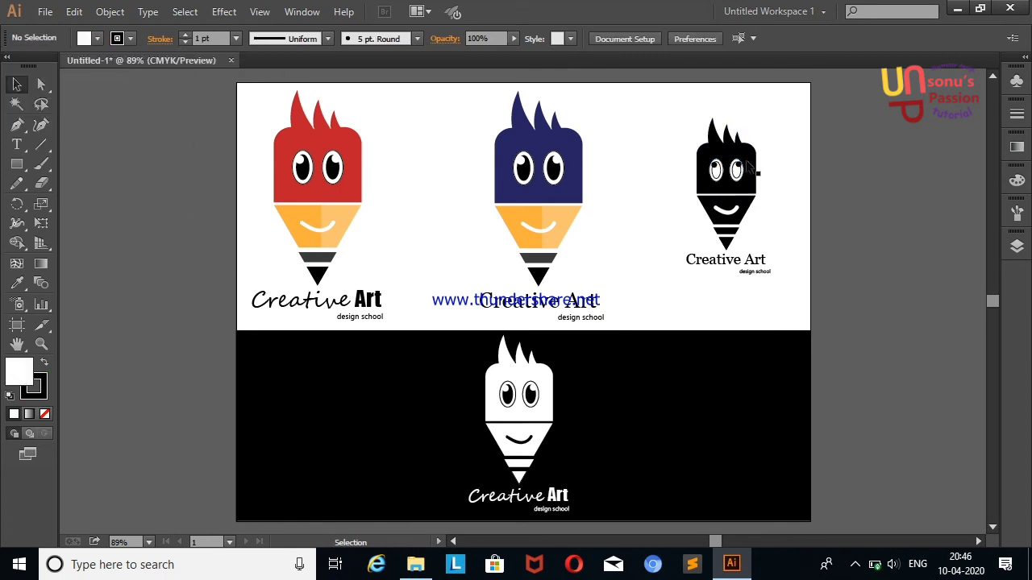
Make the black pencil's pupils black and the surrounding eye parts white.
{"action": "mouse_move", "coordinate": [750, 166]}
{"action": "left_mouse_down"}
{"action": "mouse_move", "coordinate": [729, 183]}
{"action": "mouse_move", "coordinate": [720, 171]}
{"action": "mouse_move", "coordinate": [743, 171]}
{"action": "left_mouse_up"}
{"action": "left_click", "coordinate": [96, 38]}
{"action": "left_click", "coordinate": [44, 69]}
{"action": "left_click", "coordinate": [158, 240]}
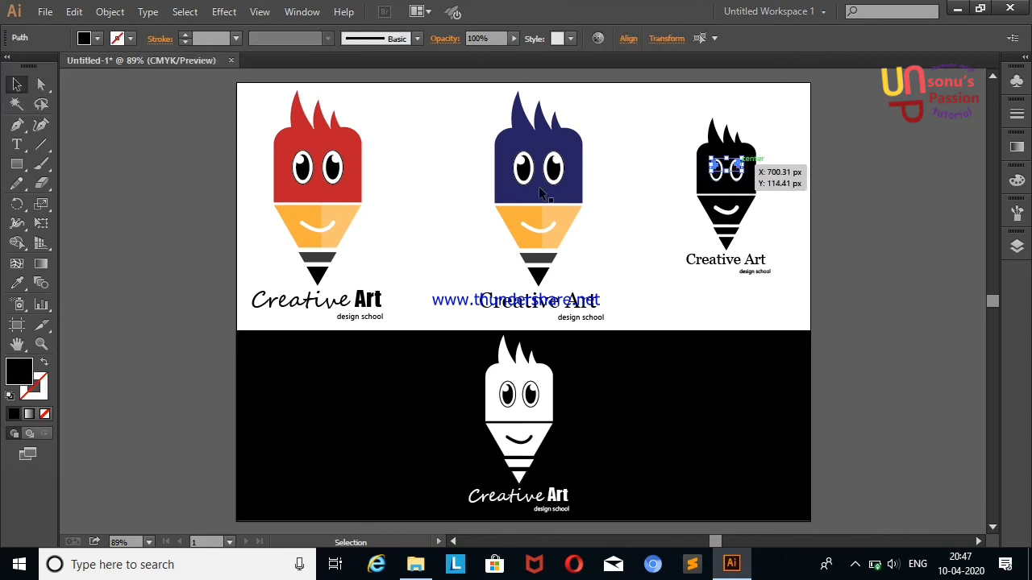
{"action": "left_click", "coordinate": [96, 38]}
{"action": "left_click", "coordinate": [46, 95]}
{"action": "left_click", "coordinate": [120, 210]}
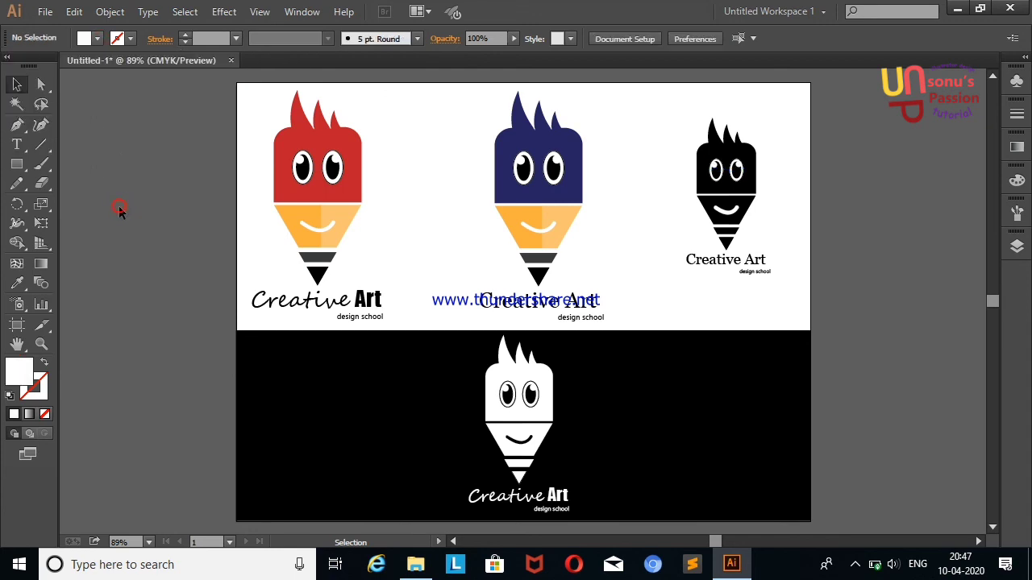
Set the black pencil's smile stroke to 0.5 pt.
{"action": "left_click", "coordinate": [725, 212]}
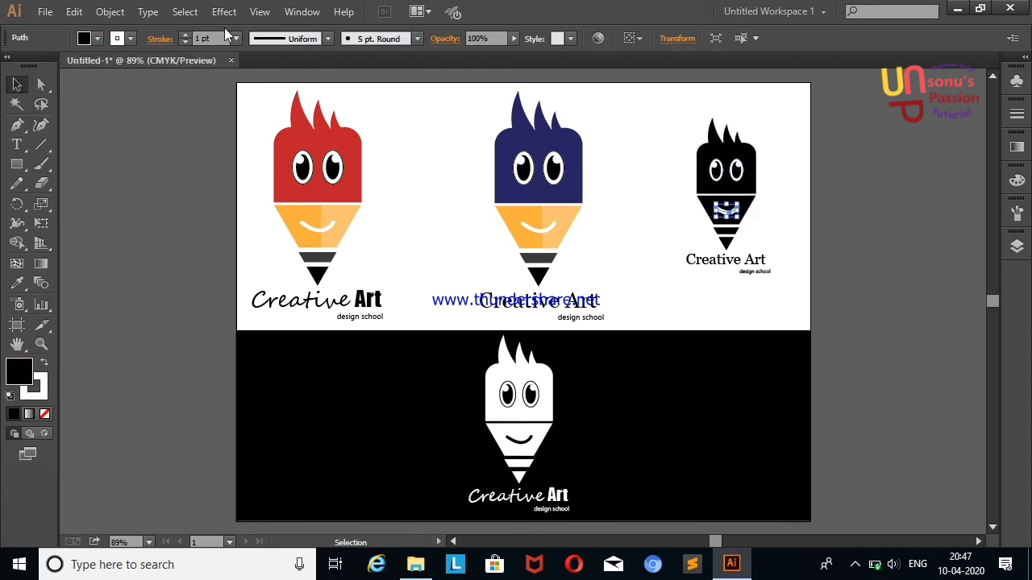
{"action": "left_click", "coordinate": [234, 38]}
{"action": "left_click", "coordinate": [254, 81]}
{"action": "left_click", "coordinate": [145, 144]}
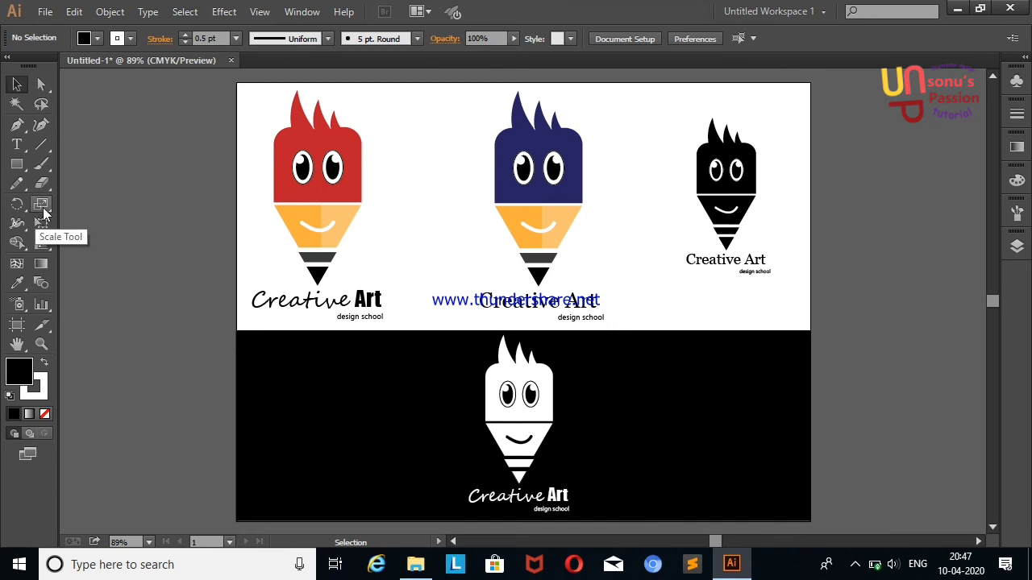
Stop the screen recording from the recorder's system tray icon.
{"action": "left_click", "coordinate": [855, 564]}
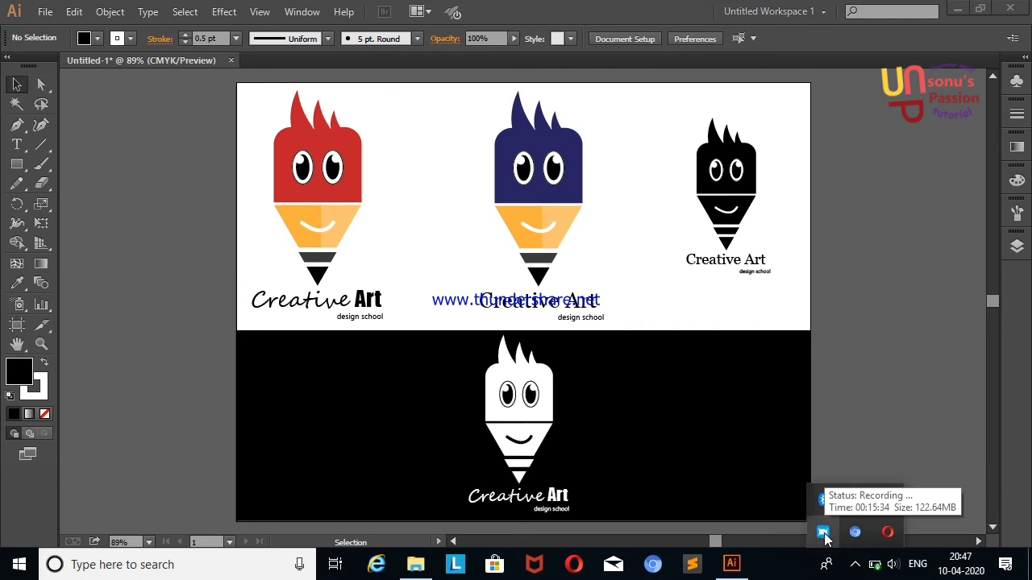
{"action": "right_click", "coordinate": [824, 538]}
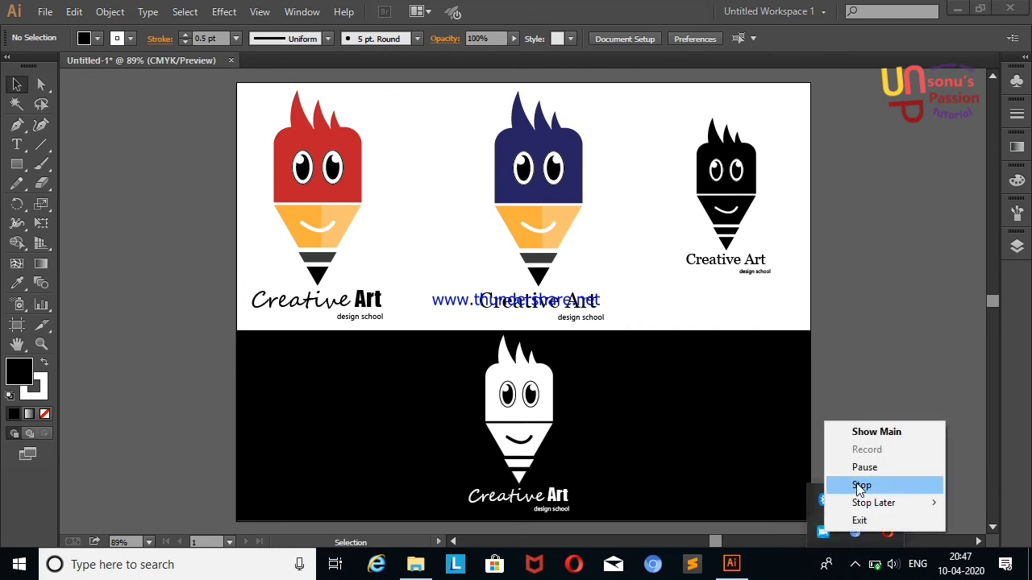
{"action": "left_click", "coordinate": [856, 486]}
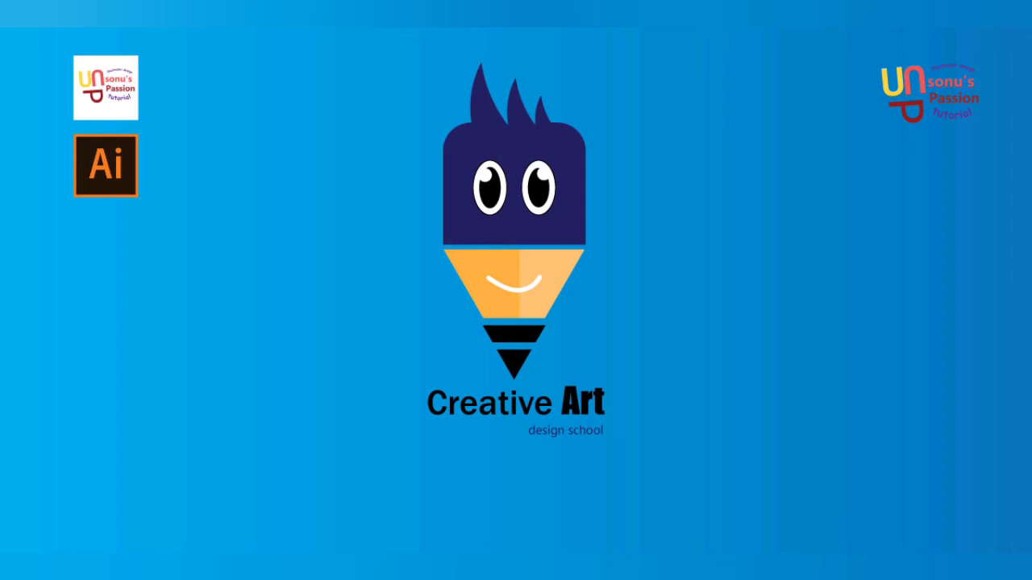